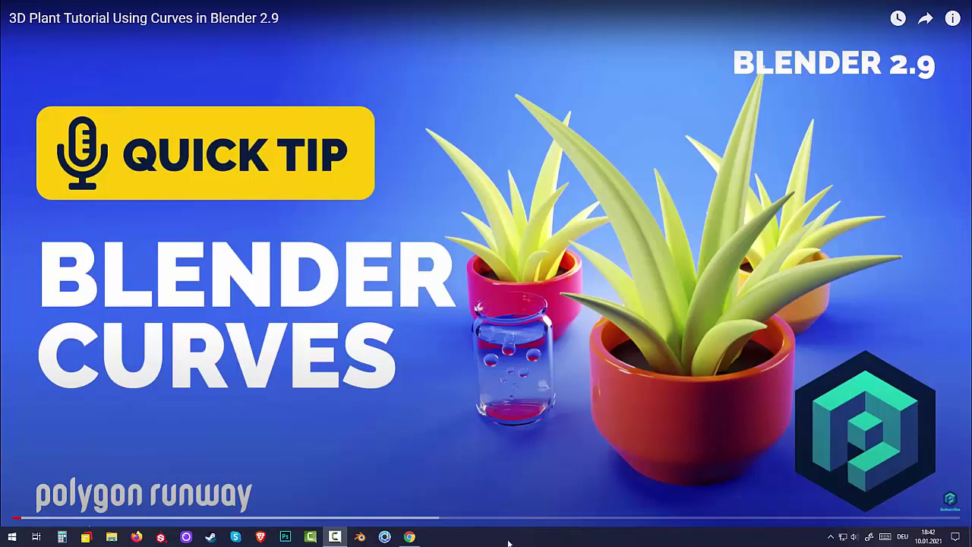
# Step: Launch Blender 2.91 from the Windows taskbar, leaving the YouTube plant tutorial paused
pyautogui.click(360, 537)
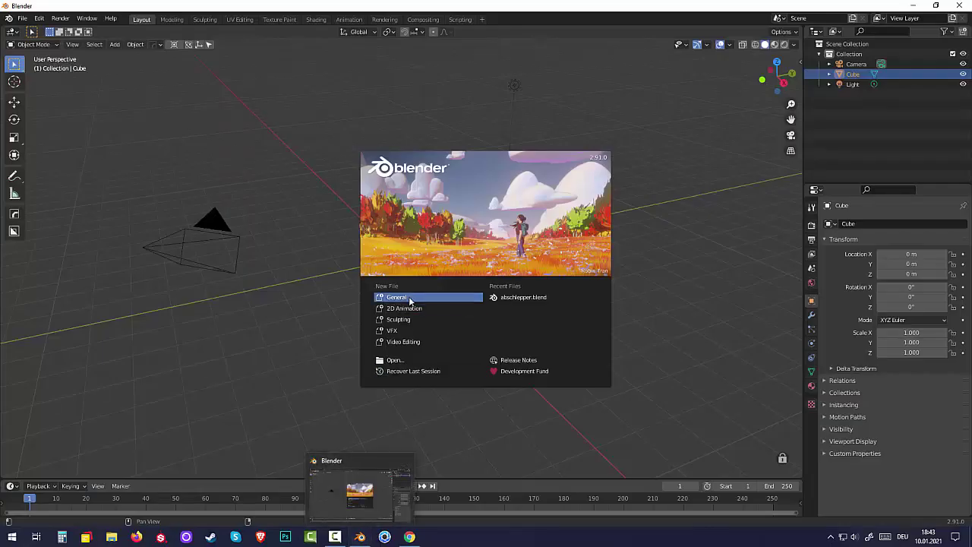
# Step: Start a General scene and delete the default cube
pyautogui.click(405, 303)
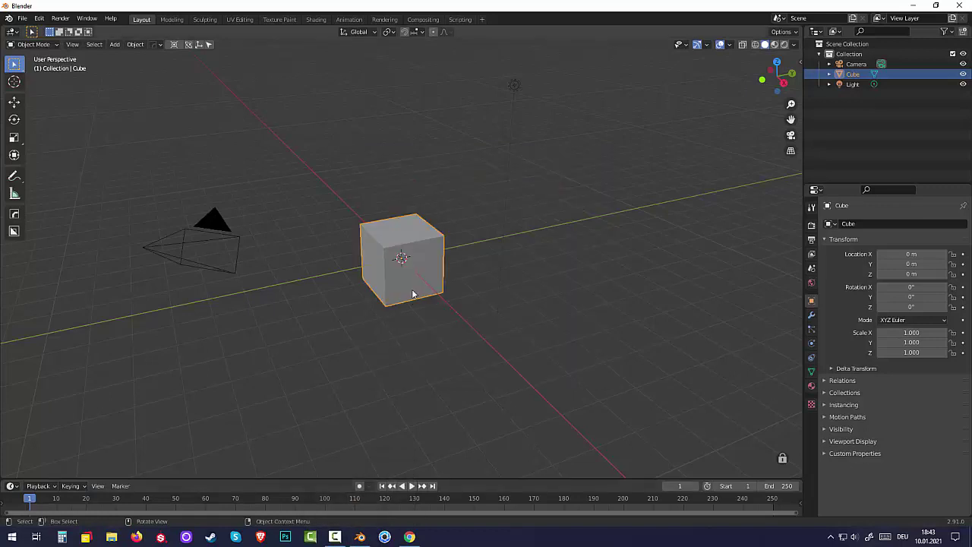
pyautogui.press('Delete')
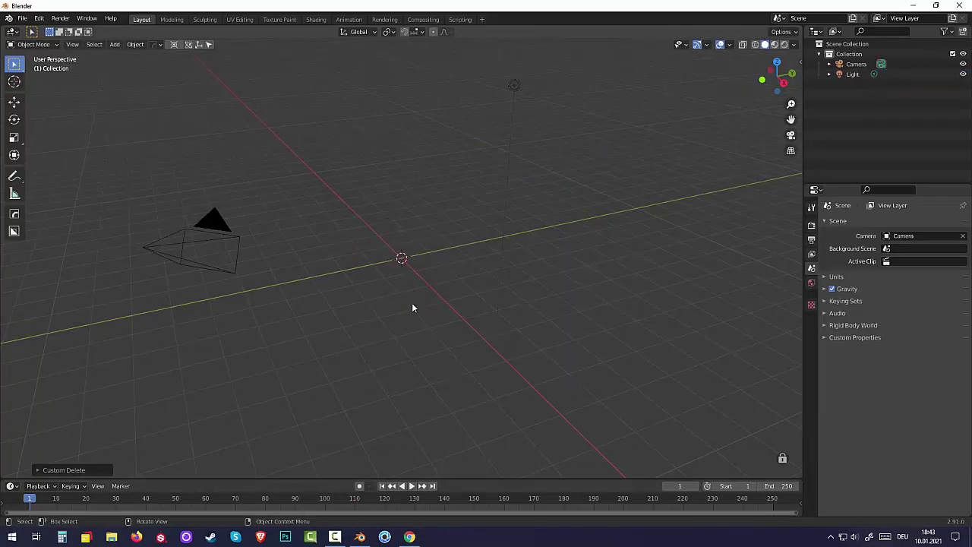
pyautogui.moveTo(506, 353); pyautogui.dragTo(479, 334, button='middle')
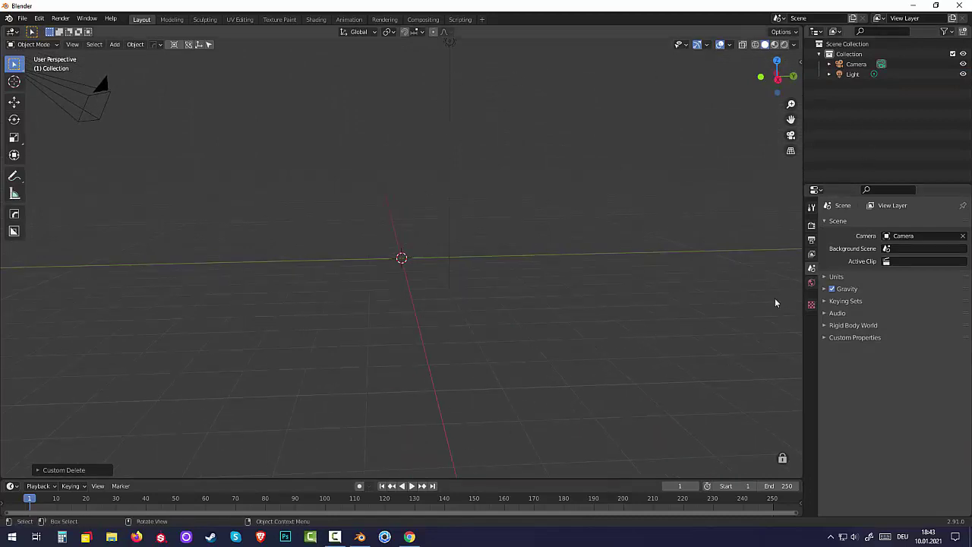
# Step: Switch the render engine from Eevee to Cycles in Render Properties
pyautogui.click(811, 226)
pyautogui.click(894, 224)
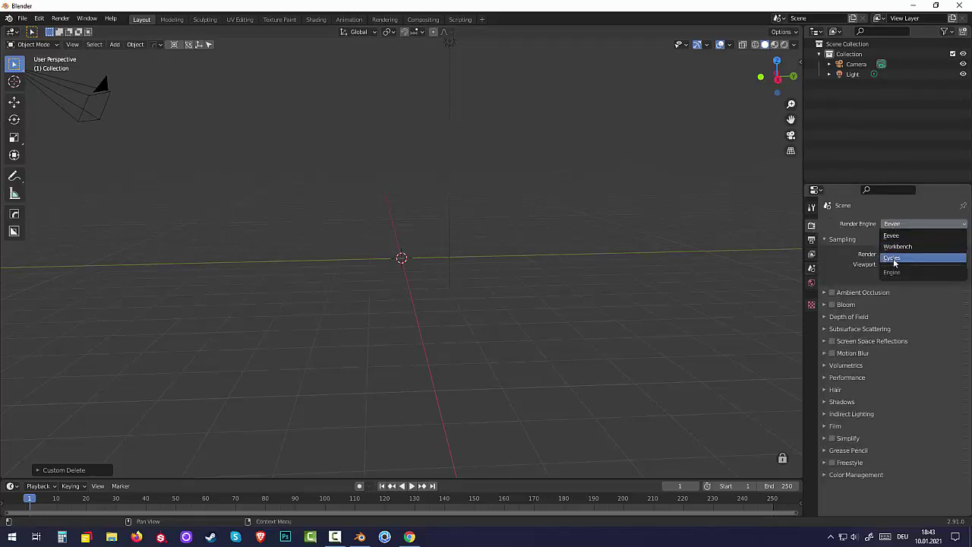
pyautogui.click(895, 260)
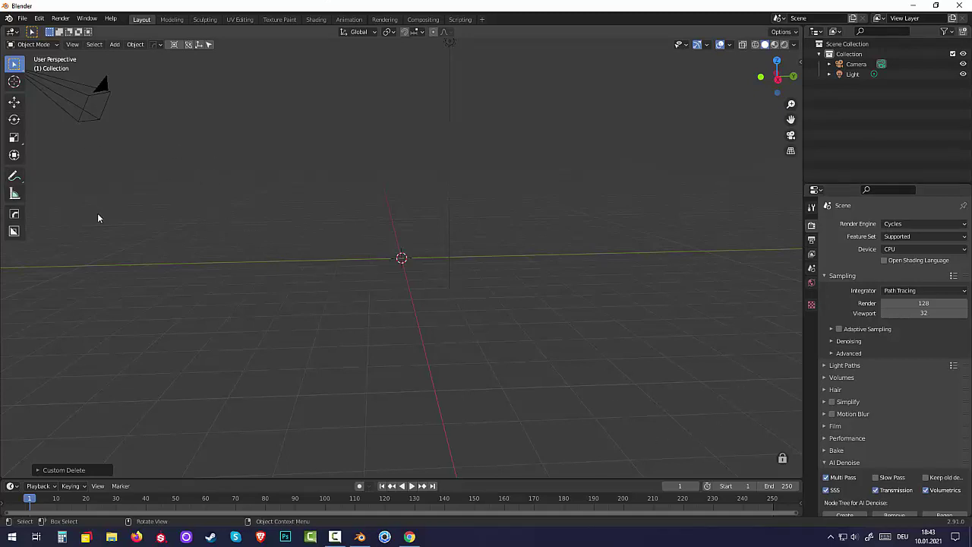
pyautogui.moveTo(463, 289); pyautogui.dragTo(466, 292, button='middle')
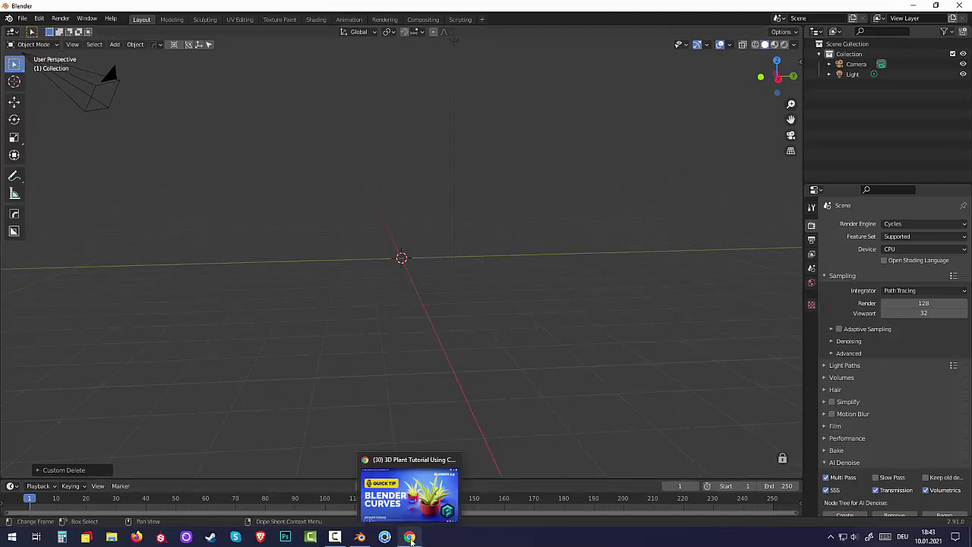
pyautogui.click(410, 537)
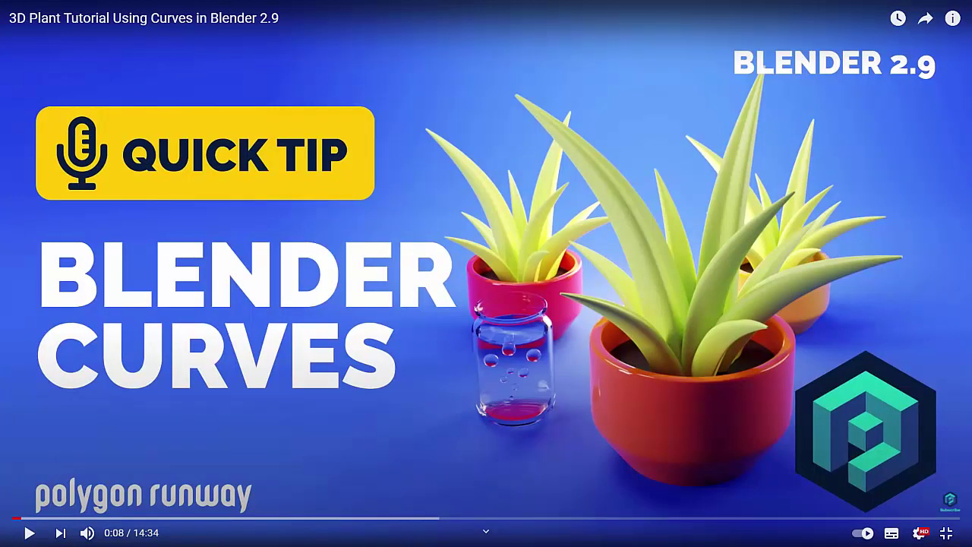
pyautogui.click(410, 538)
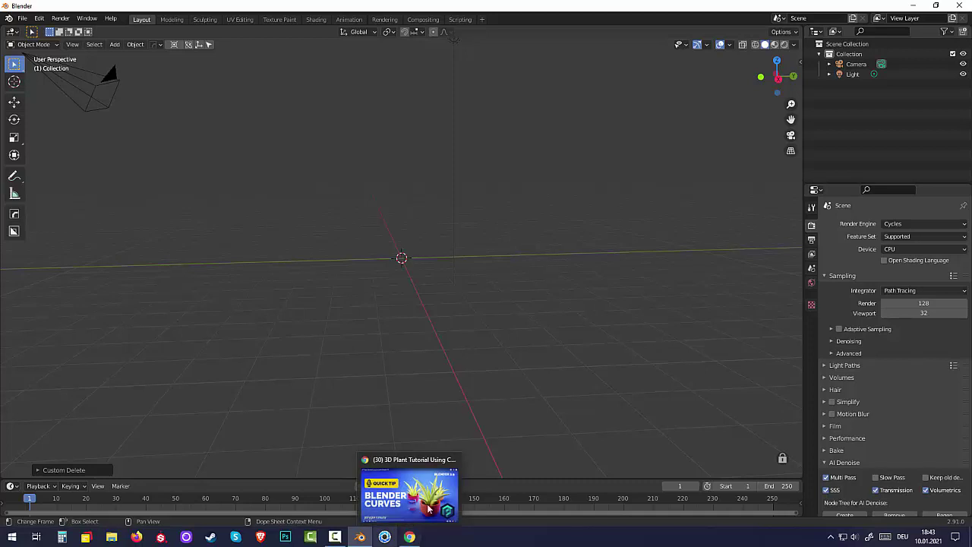
# Step: From front view, add a Single Vert mesh object named Vert at the origin
pyautogui.click(335, 537)
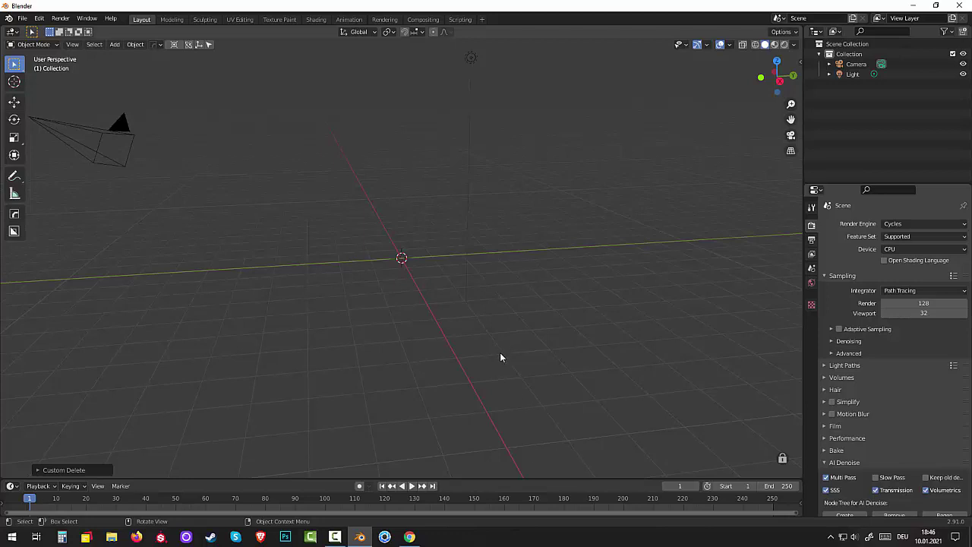
pyautogui.press('KP_1')
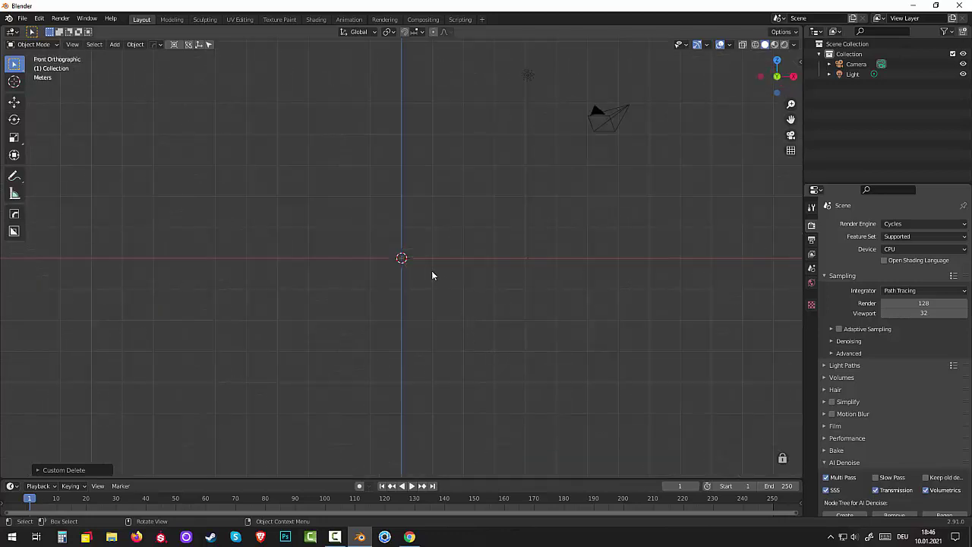
pyautogui.rightClick(450, 217)
pyautogui.press('shift')
pyautogui.hotkey('shift', 'a')
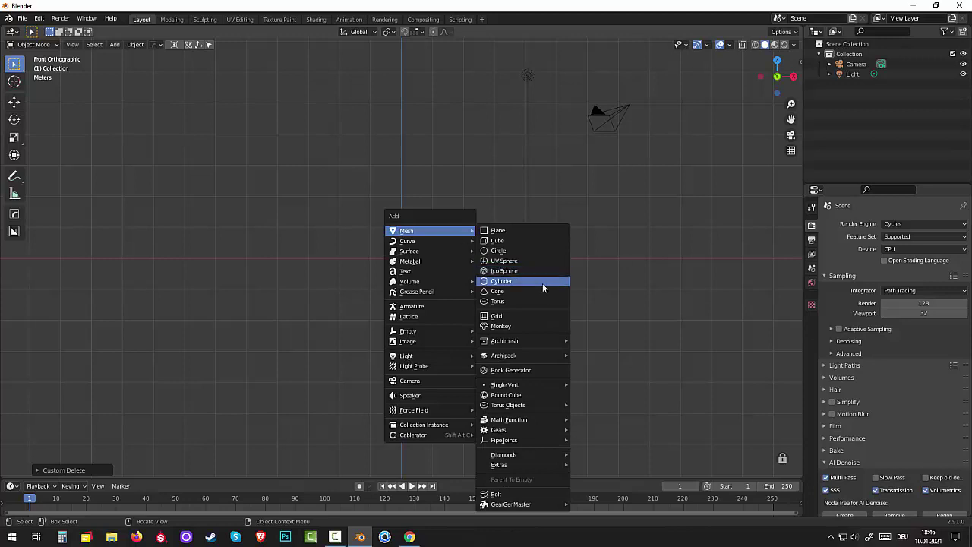
pyautogui.moveTo(504, 384)
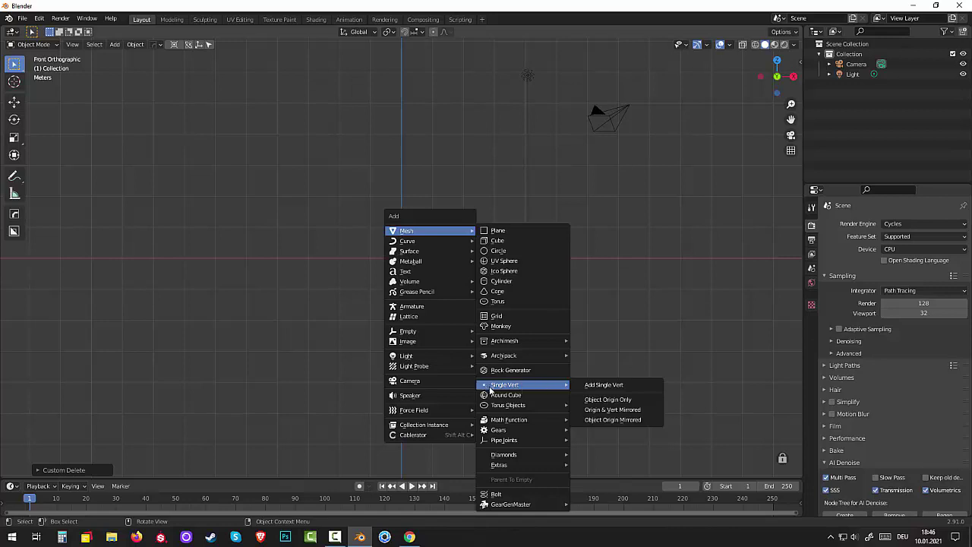
pyautogui.press('Escape')
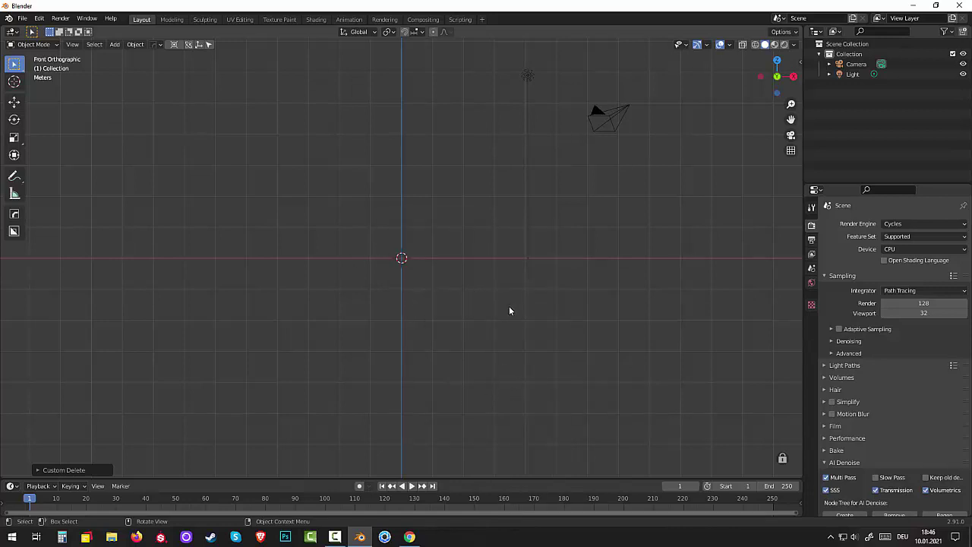
pyautogui.hotkey('shift', 'a')
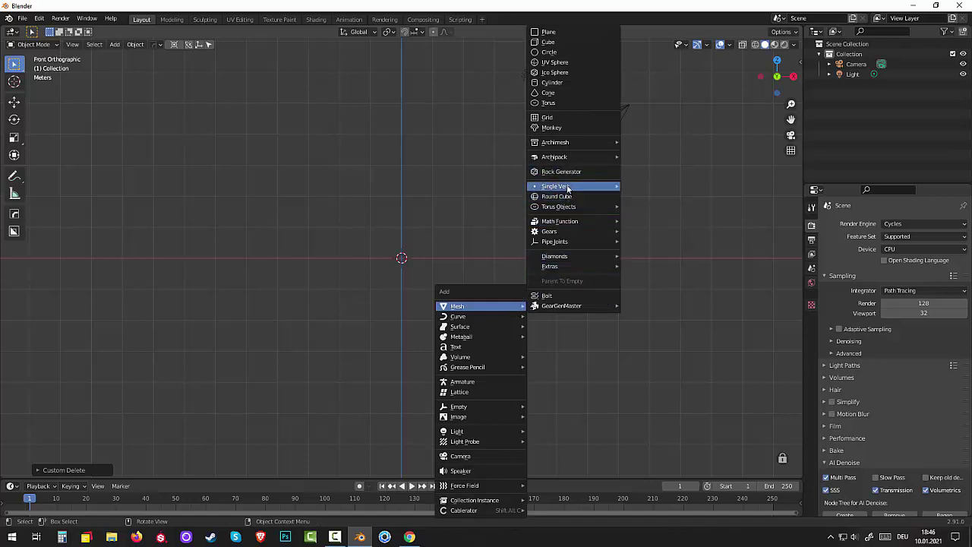
pyautogui.moveTo(555, 186)
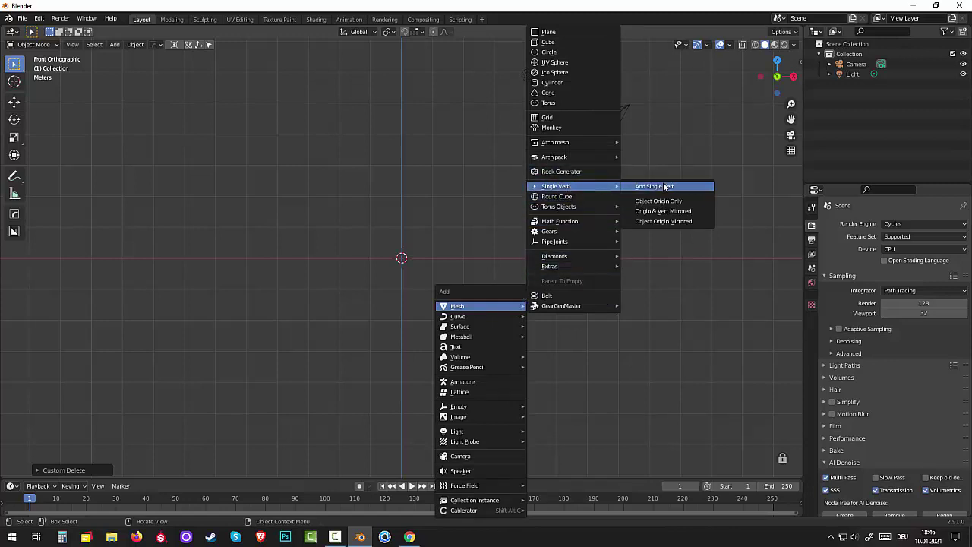
pyautogui.click(643, 195)
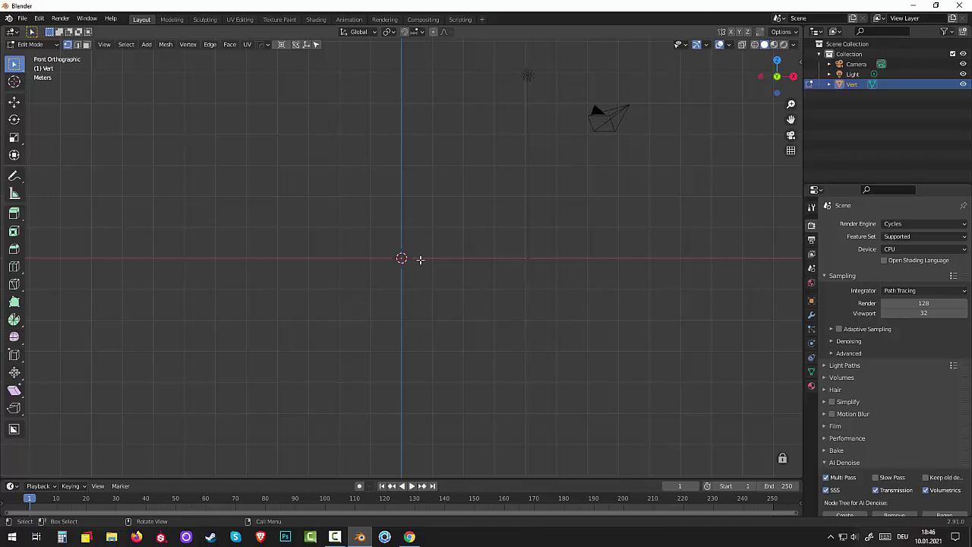
# Step: Try a first extrusion from the vertex, discard it, and return to front view
pyautogui.press('e')
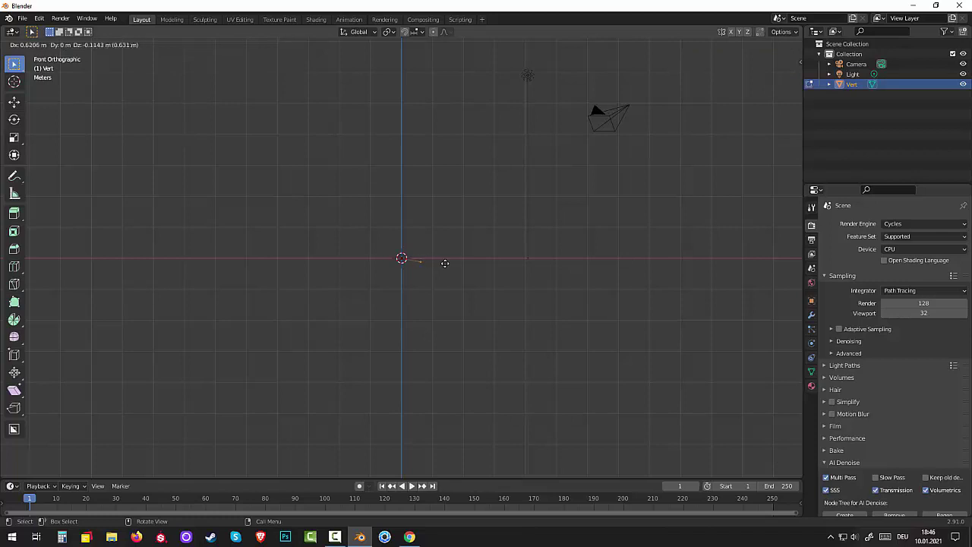
pyautogui.click(483, 259)
pyautogui.press('g')
pyautogui.press('g')
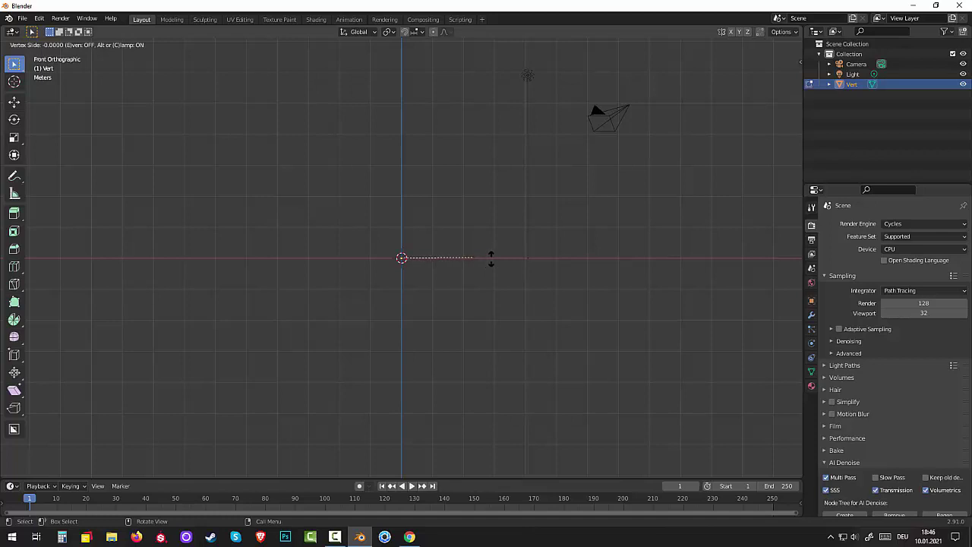
pyautogui.press('Escape')
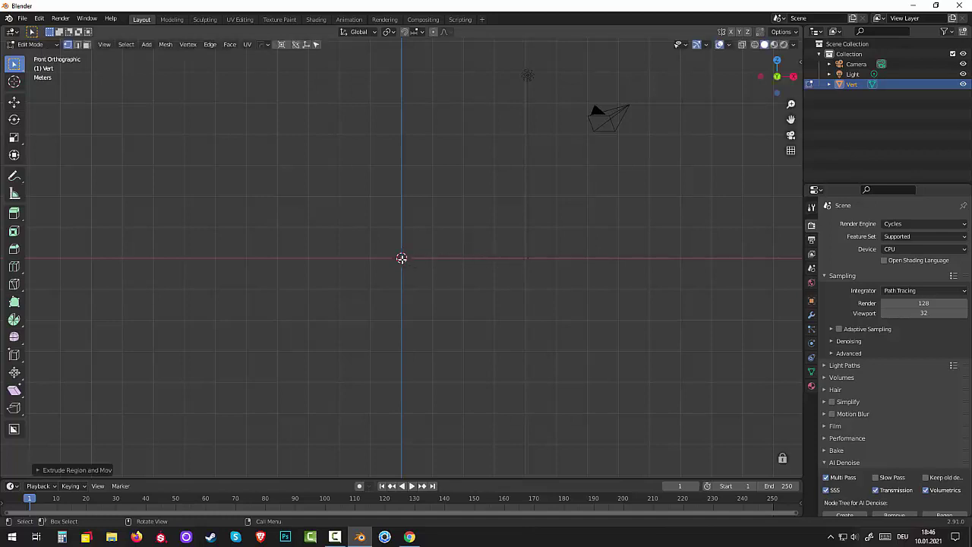
pyautogui.moveTo(466, 282); pyautogui.dragTo(463, 289, button='middle')
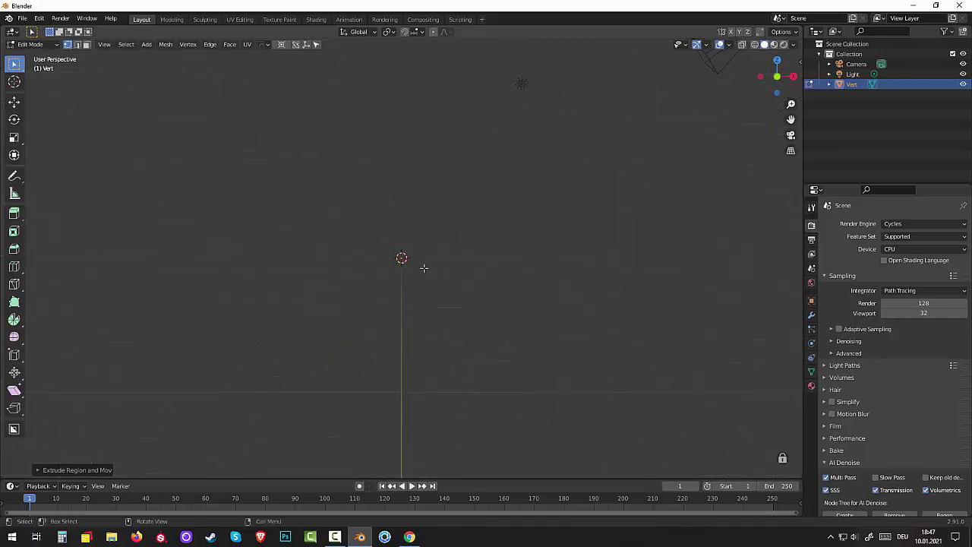
pyautogui.press('KP_1')
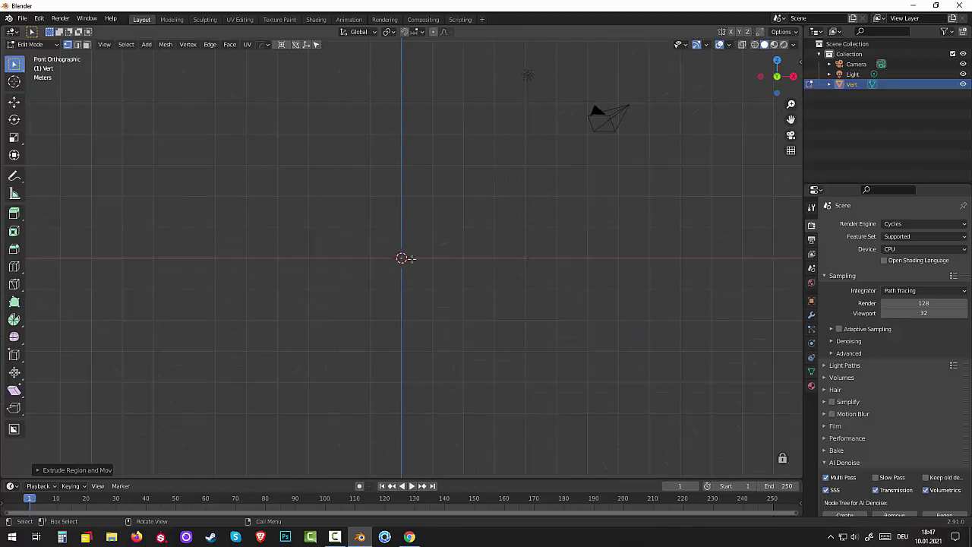
# Step: Extrude a base edge along X, a slanted outward wall and a vertical rim, then exit Edit Mode
pyautogui.press('e')
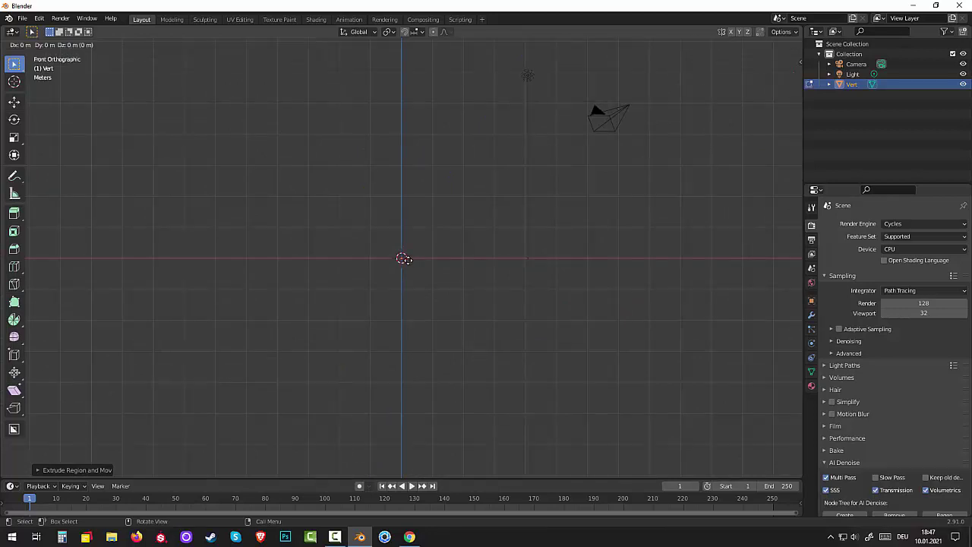
pyautogui.click(487, 259)
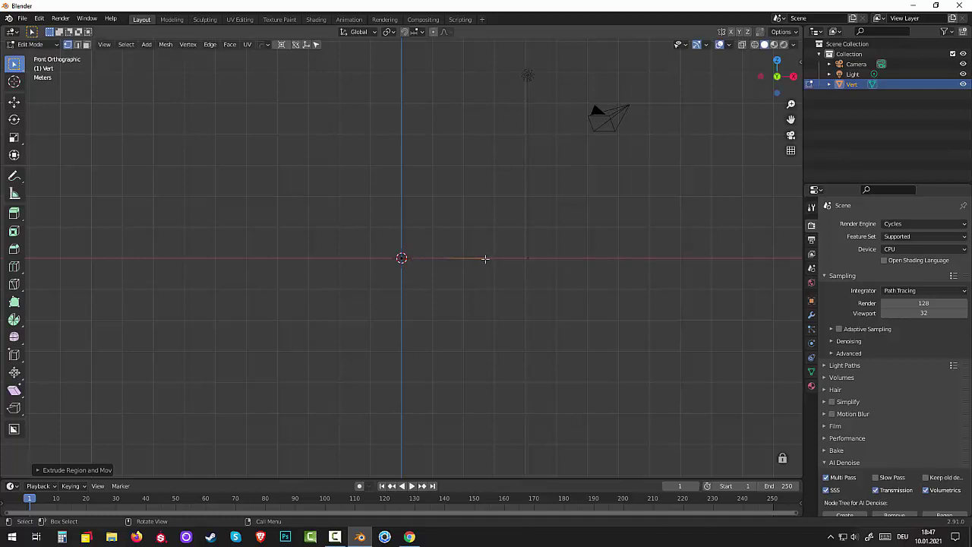
pyautogui.press('e')
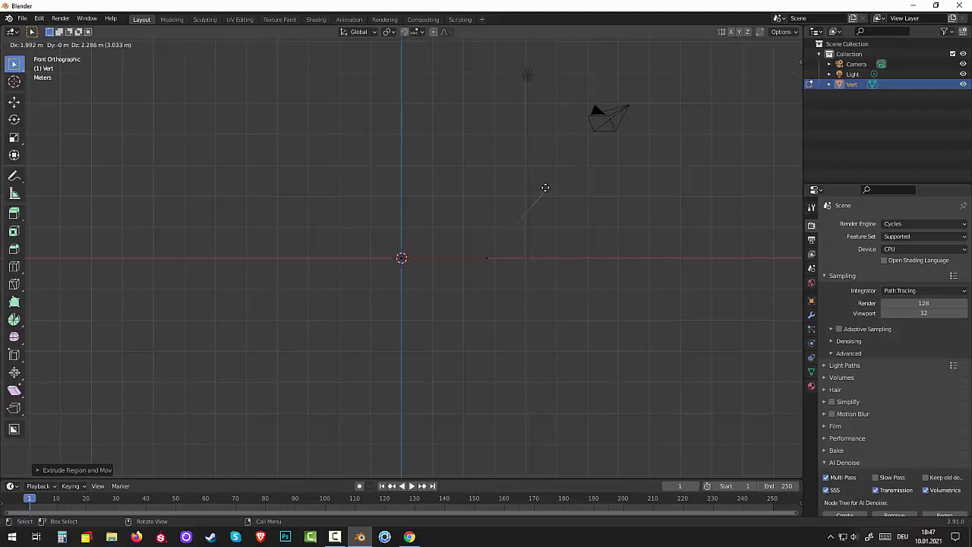
pyautogui.click(543, 189)
pyautogui.press('e')
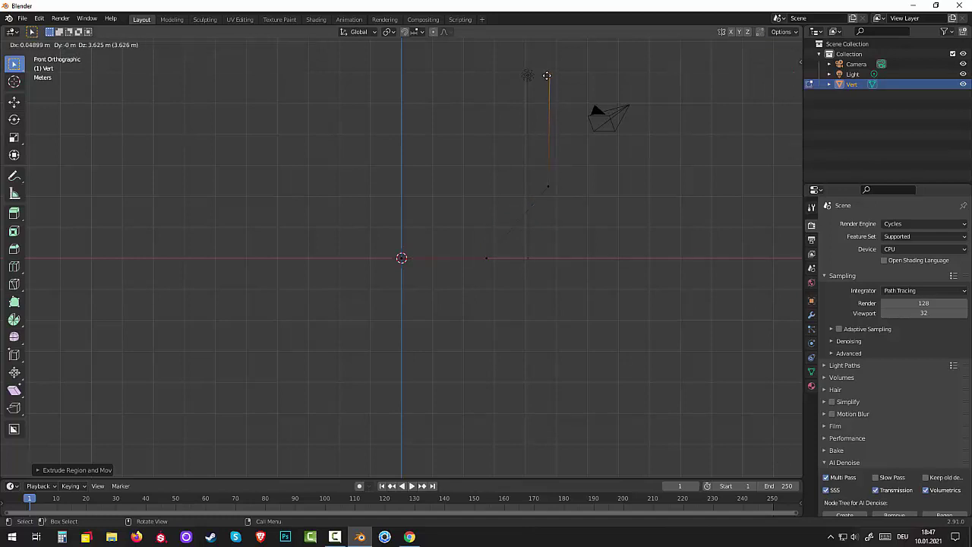
pyautogui.click(546, 75)
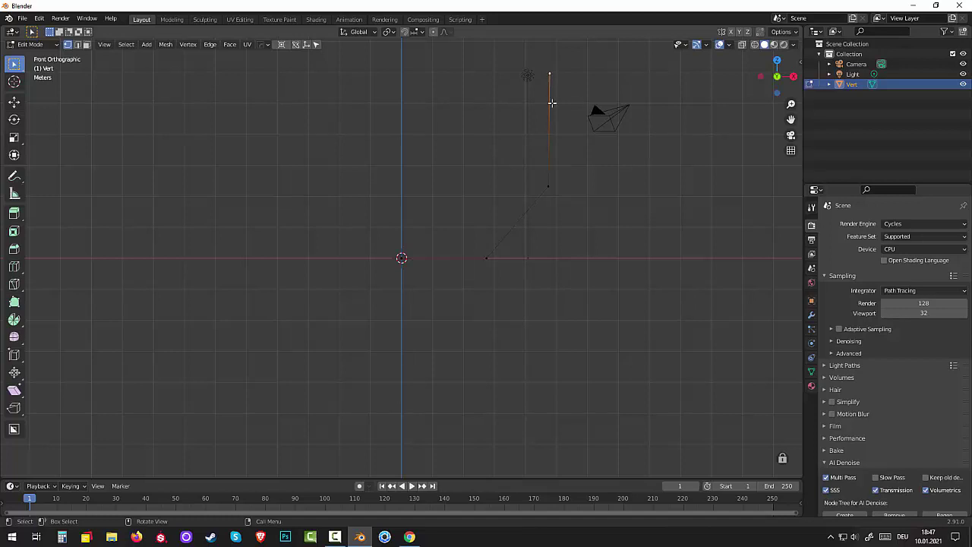
pyautogui.moveTo(572, 138)
pyautogui.mouseDown(button='middle')
pyautogui.moveTo(524, 198)
pyautogui.moveTo(547, 187)
pyautogui.moveTo(533, 206)
pyautogui.moveTo(602, 182)
pyautogui.moveTo(591, 192)
pyautogui.mouseUp(button='middle')
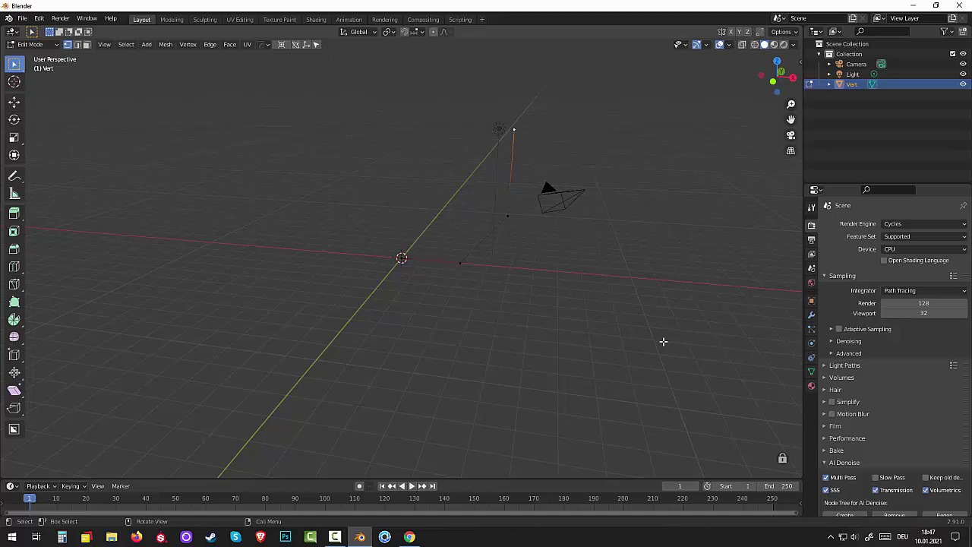
pyautogui.press('Tab')
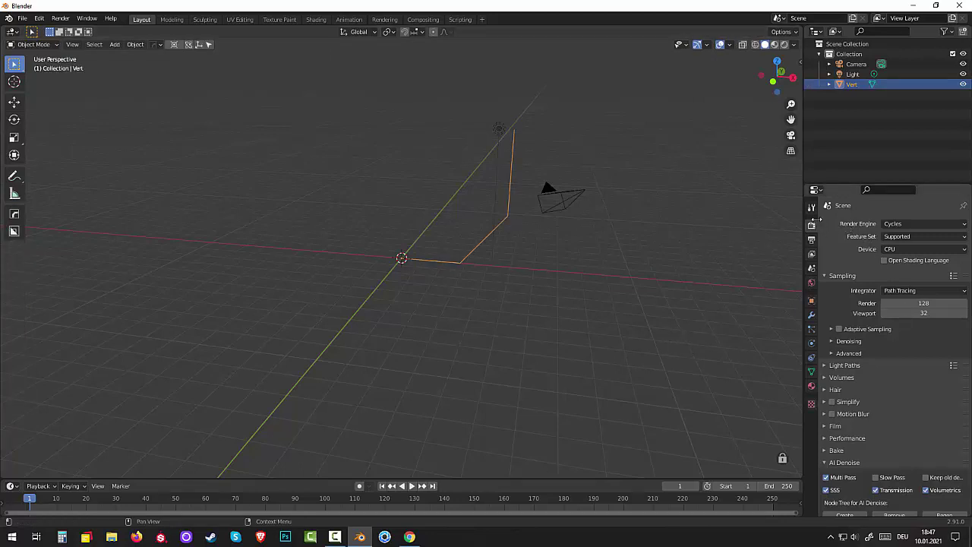
# Step: Add a Screw modifier to Vert and turn on merging of overlapping vertices
pyautogui.click(810, 315)
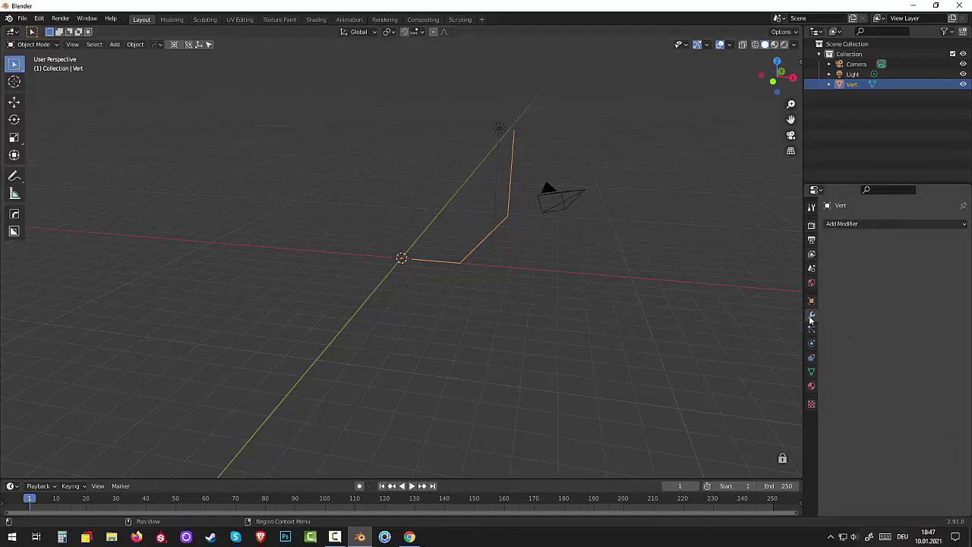
pyautogui.click(845, 223)
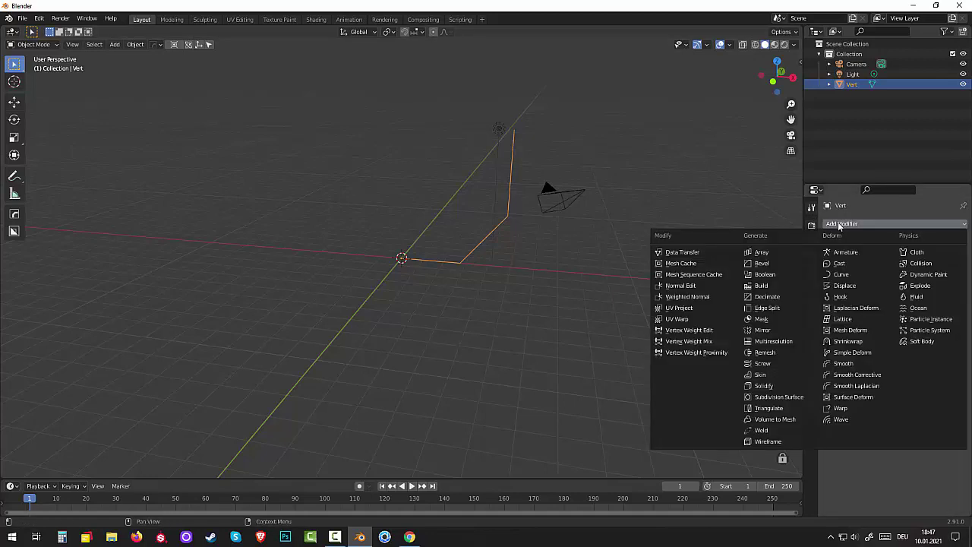
pyautogui.click(769, 362)
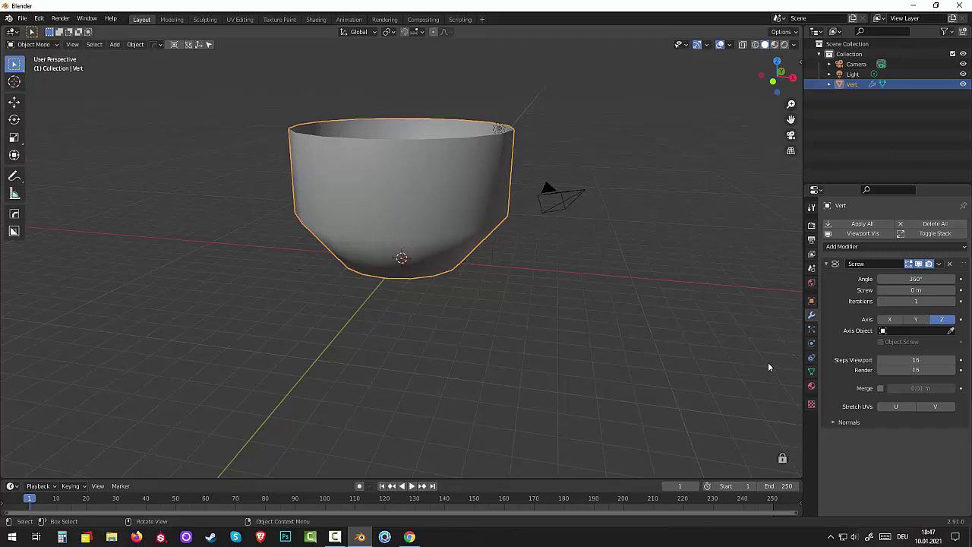
pyautogui.click(880, 389)
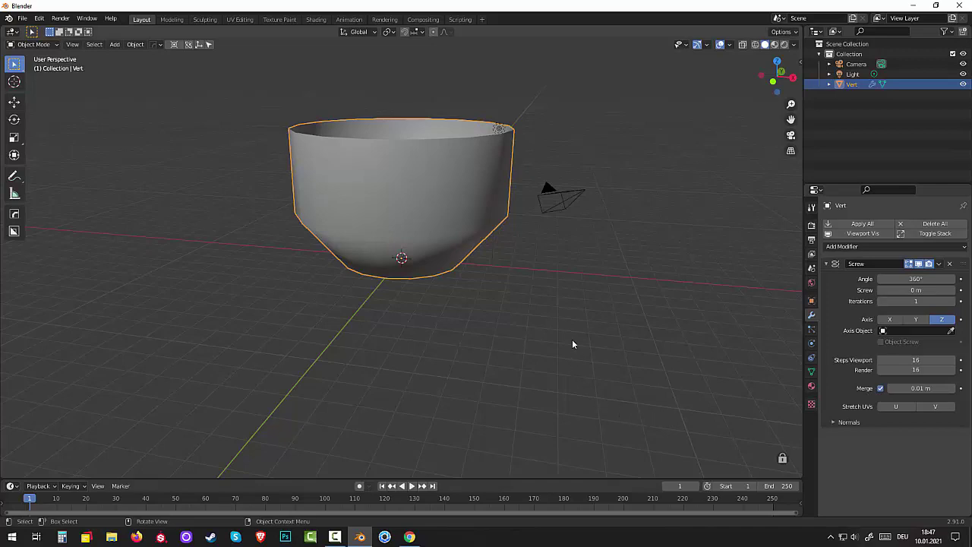
# Step: Orbit to look down into the revolved bowl and bring up the Add Modifier list
pyautogui.moveTo(572, 344)
pyautogui.mouseDown(button='middle')
pyautogui.moveTo(589, 415)
pyautogui.moveTo(581, 331)
pyautogui.mouseUp(button='middle')
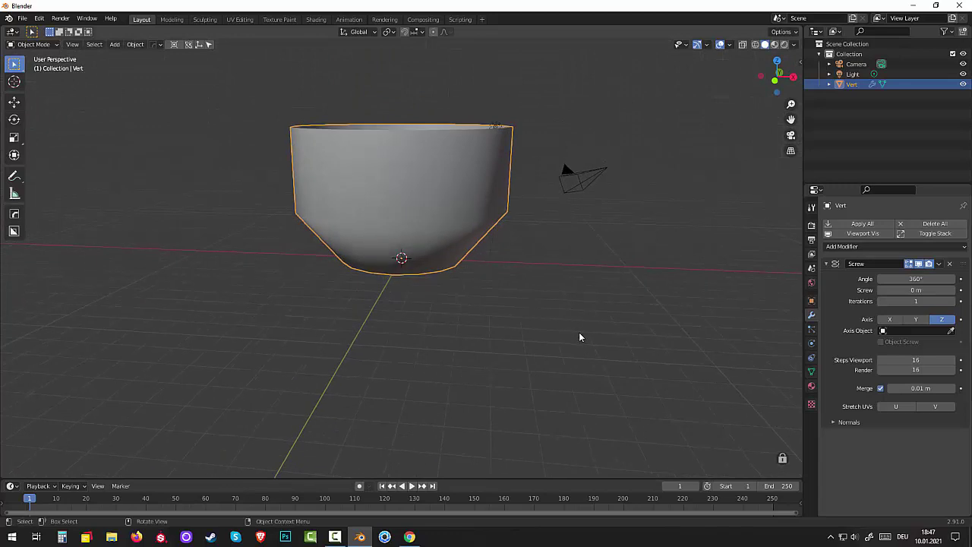
pyautogui.moveTo(564, 306); pyautogui.dragTo(573, 329, button='middle')
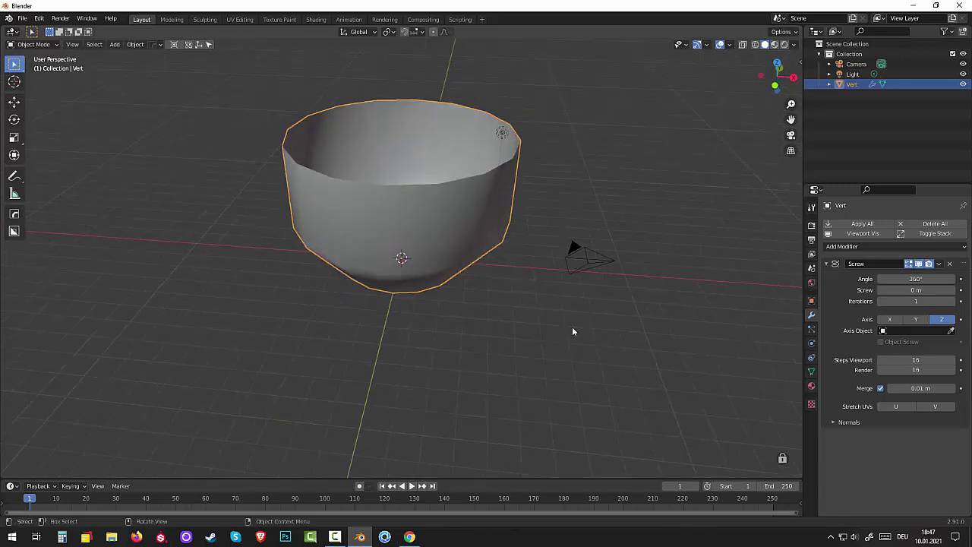
pyautogui.click(846, 249)
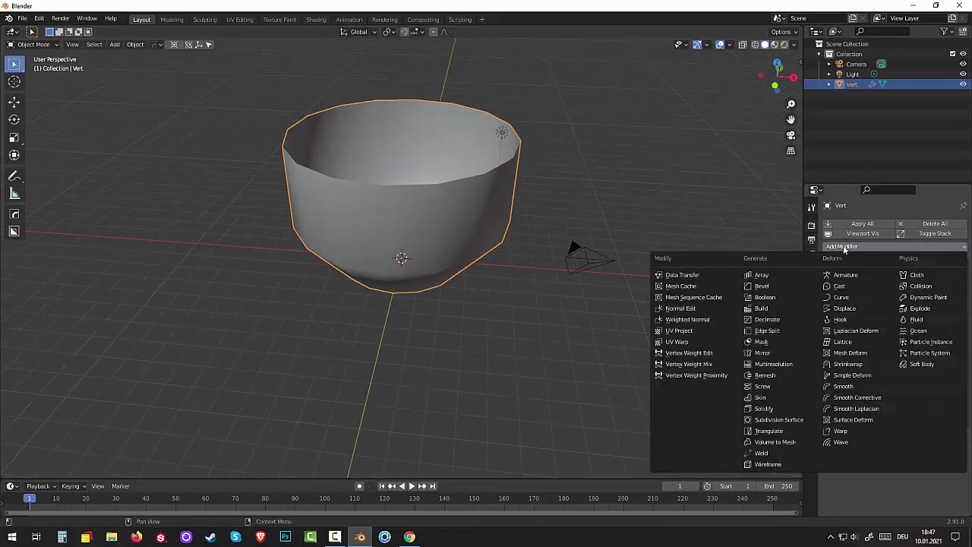
# Step: Add a Solidify modifier, entering 0.15 then dragging Thickness to 0.46 m
pyautogui.click(770, 408)
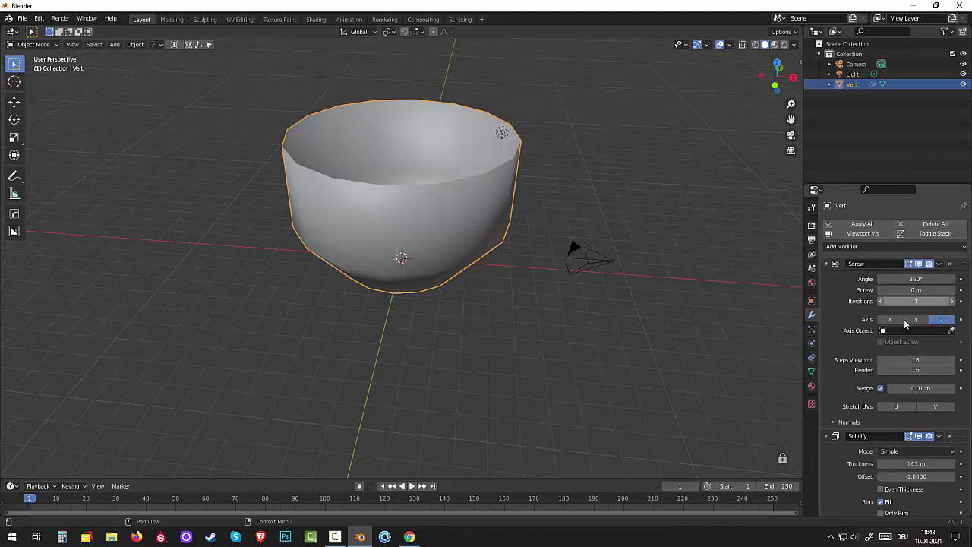
pyautogui.click(912, 463)
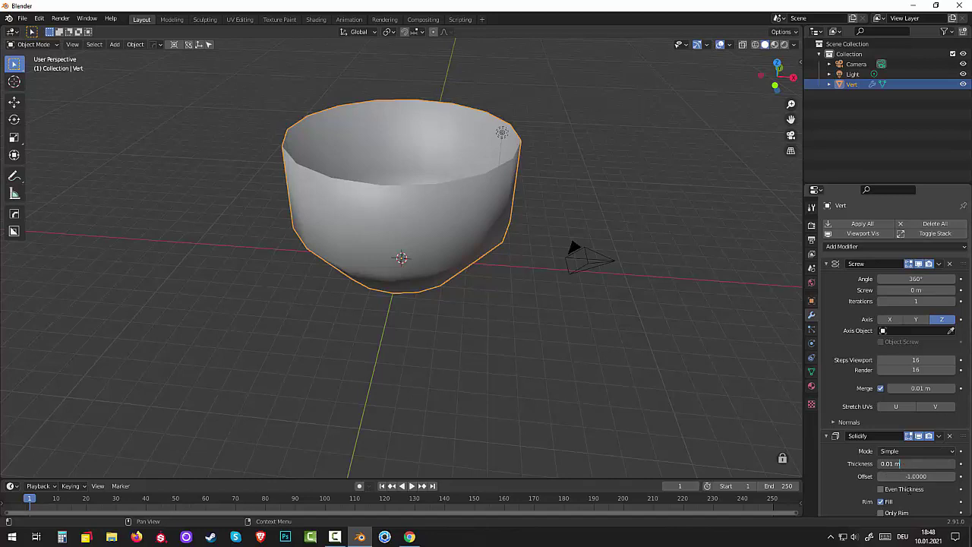
pyautogui.write('0.15')
pyautogui.press('Return')
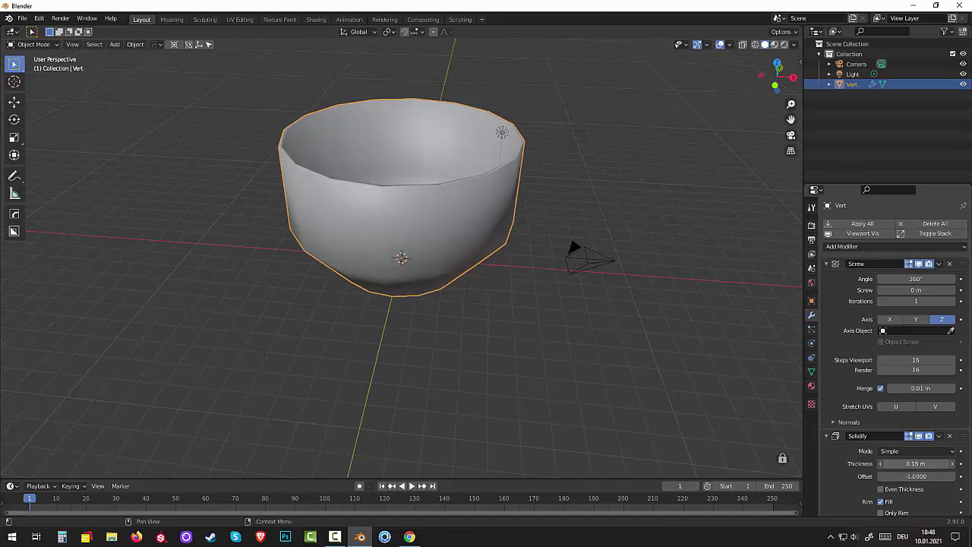
pyautogui.moveTo(915, 463)
pyautogui.mouseDown()
pyautogui.moveTo(941, 464)
pyautogui.moveTo(930, 463)
pyautogui.mouseUp()
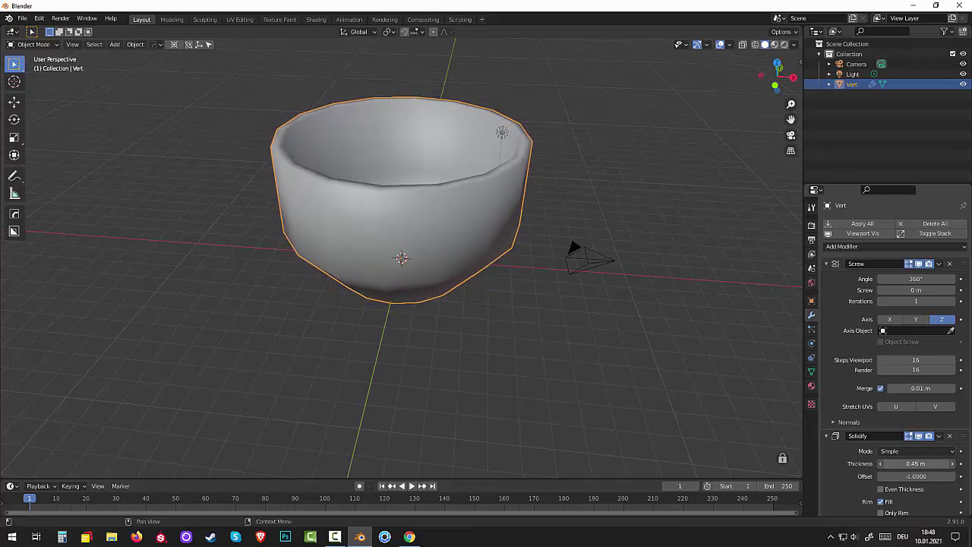
pyautogui.moveTo(930, 463); pyautogui.dragTo(862, 469)
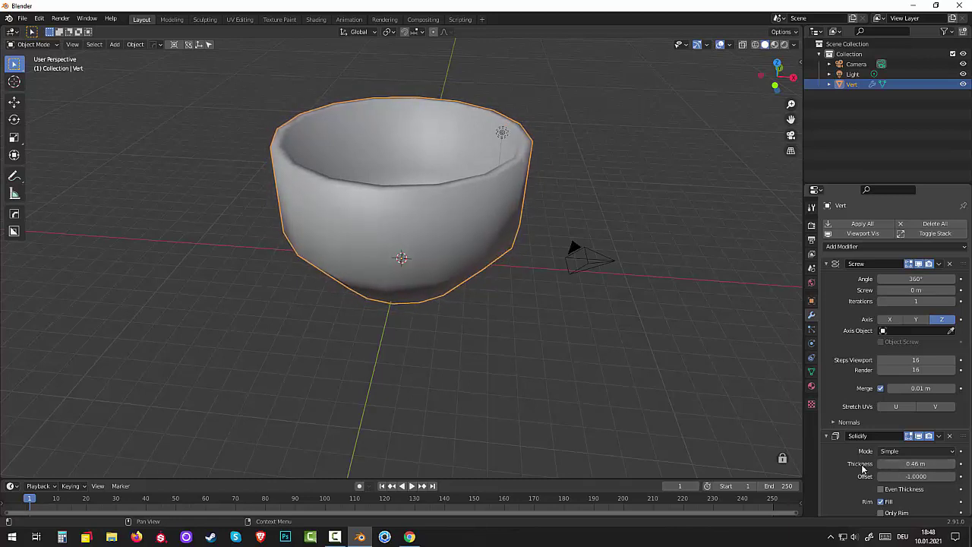
# Step: Collapse the Screw and Solidify panels and reopen the Add Modifier list
pyautogui.click(826, 263)
pyautogui.click(826, 278)
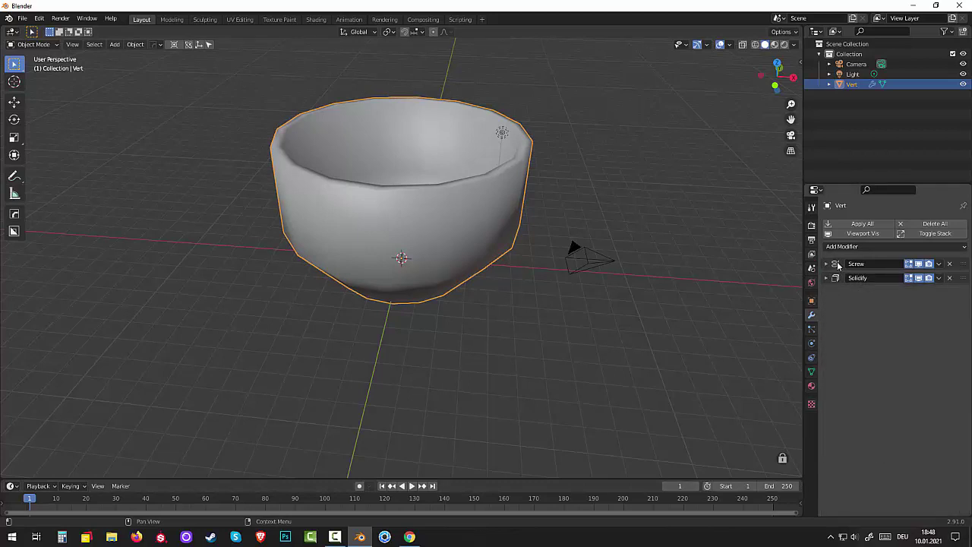
pyautogui.click(847, 248)
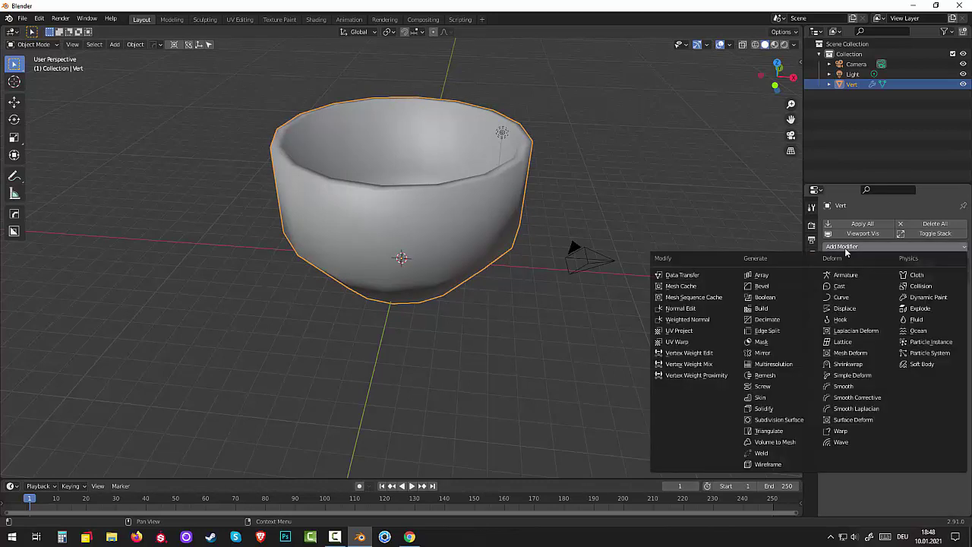
# Step: Add a Subdivision Surface modifier with viewport level 2, keeping the Screw modifier's name
pyautogui.click(779, 419)
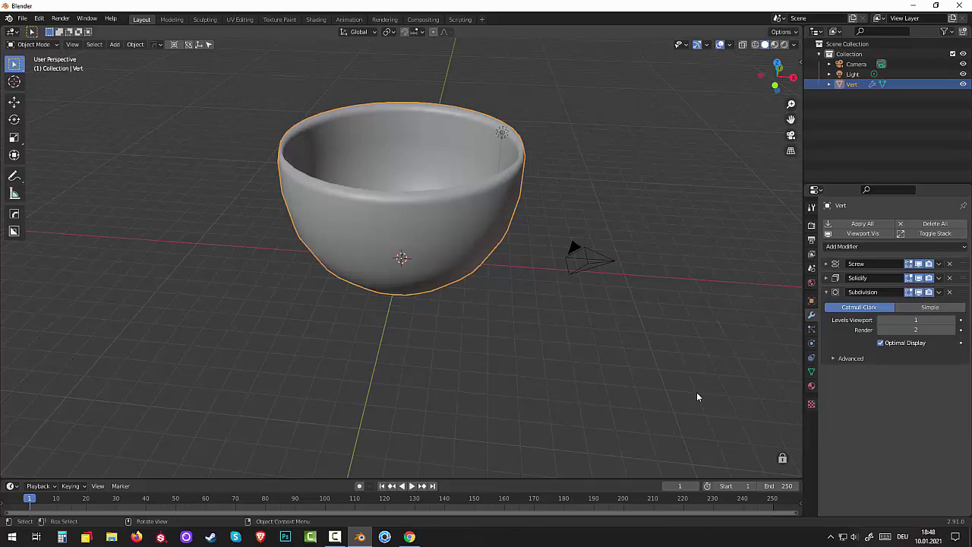
pyautogui.moveTo(697, 395)
pyautogui.mouseDown(button='middle')
pyautogui.moveTo(577, 177)
pyautogui.moveTo(576, 309)
pyautogui.mouseUp(button='middle')
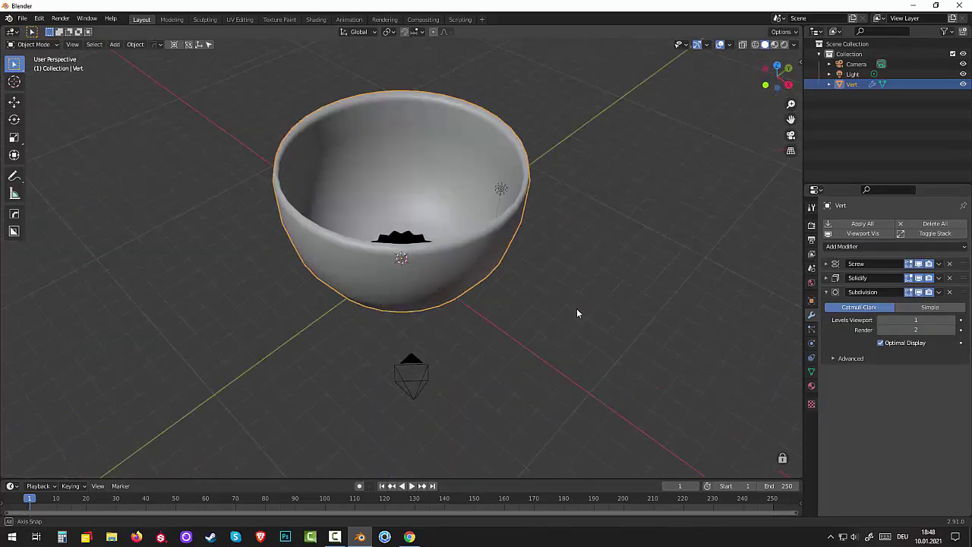
pyautogui.click(951, 319)
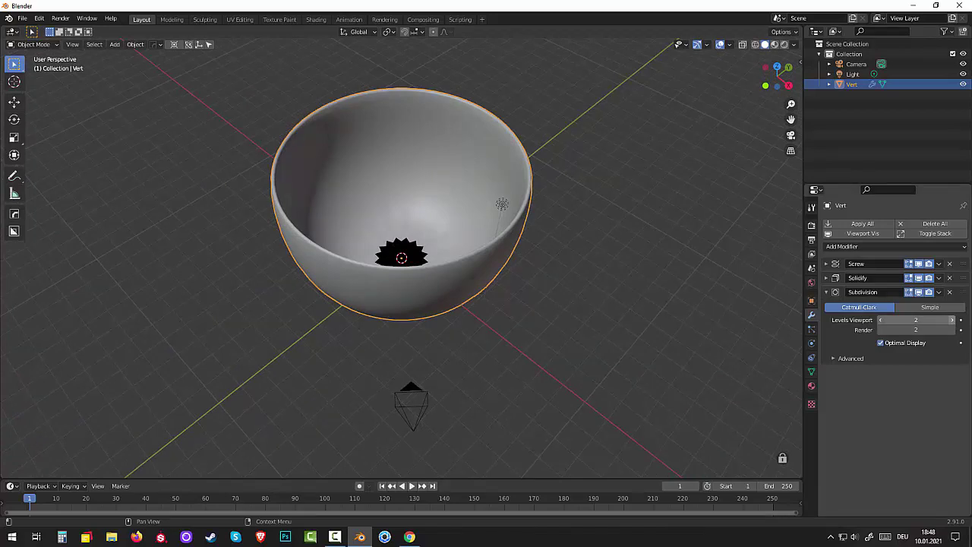
pyautogui.doubleClick(861, 264)
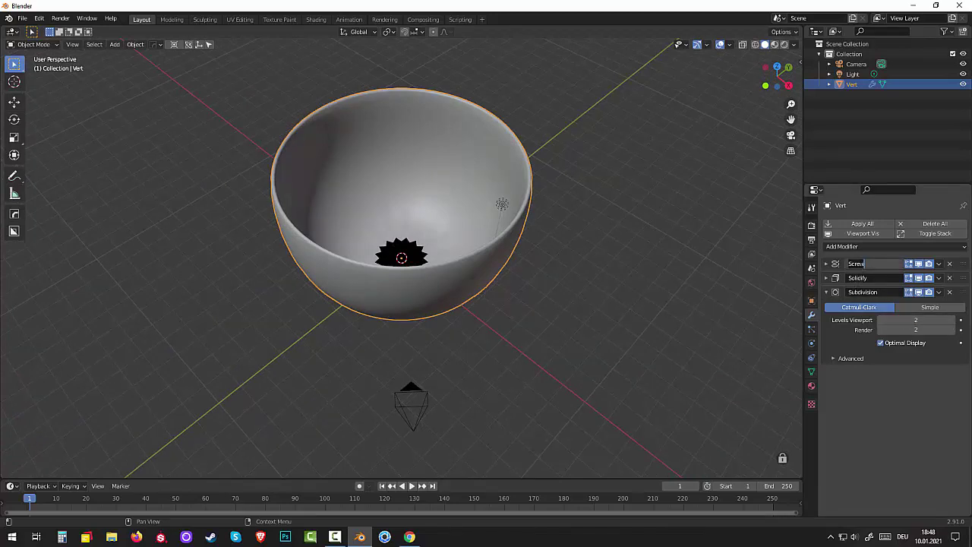
pyautogui.press('Return')
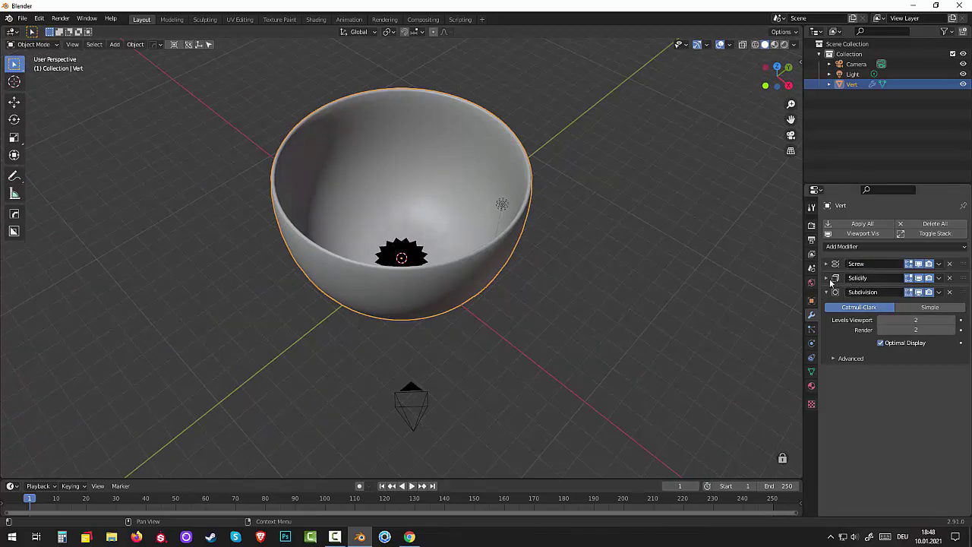
# Step: Expand the Solidify and Screw panels while viewing the bowl from above and testing subdivision levels
pyautogui.click(828, 279)
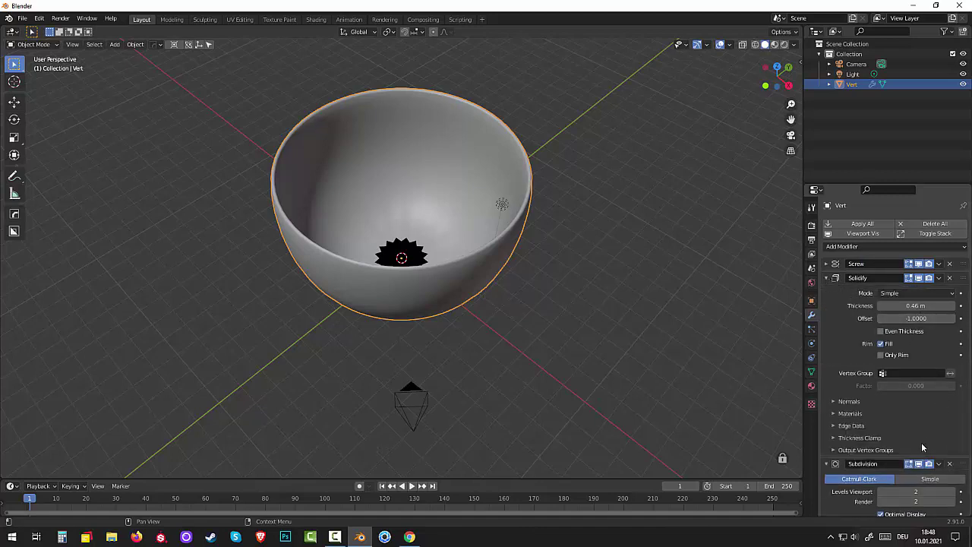
pyautogui.moveTo(623, 280)
pyautogui.mouseDown(button='middle')
pyautogui.moveTo(625, 336)
pyautogui.moveTo(646, 147)
pyautogui.moveTo(627, 297)
pyautogui.moveTo(612, 302)
pyautogui.mouseUp(button='middle')
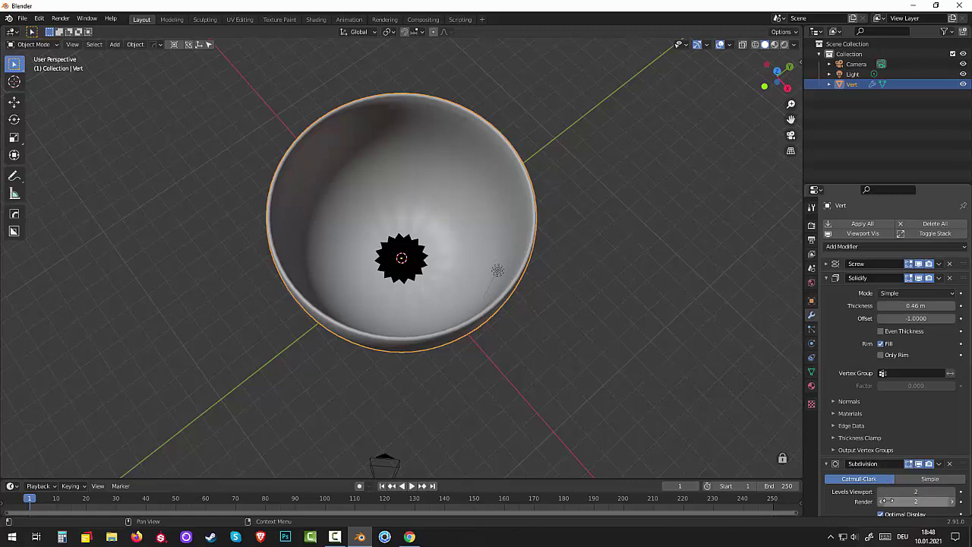
pyautogui.moveTo(886, 495)
pyautogui.mouseDown()
pyautogui.moveTo(934, 495)
pyautogui.moveTo(895, 495)
pyautogui.mouseUp()
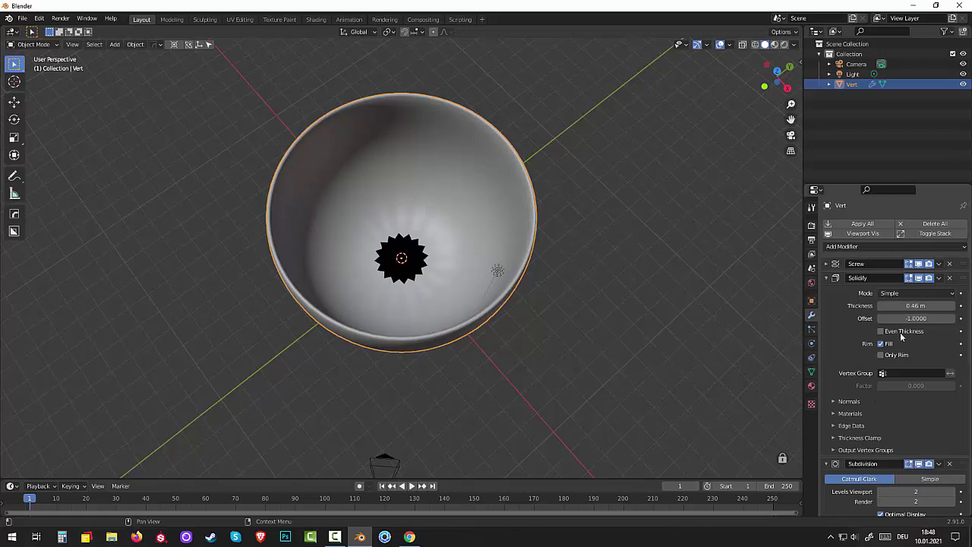
pyautogui.click(828, 263)
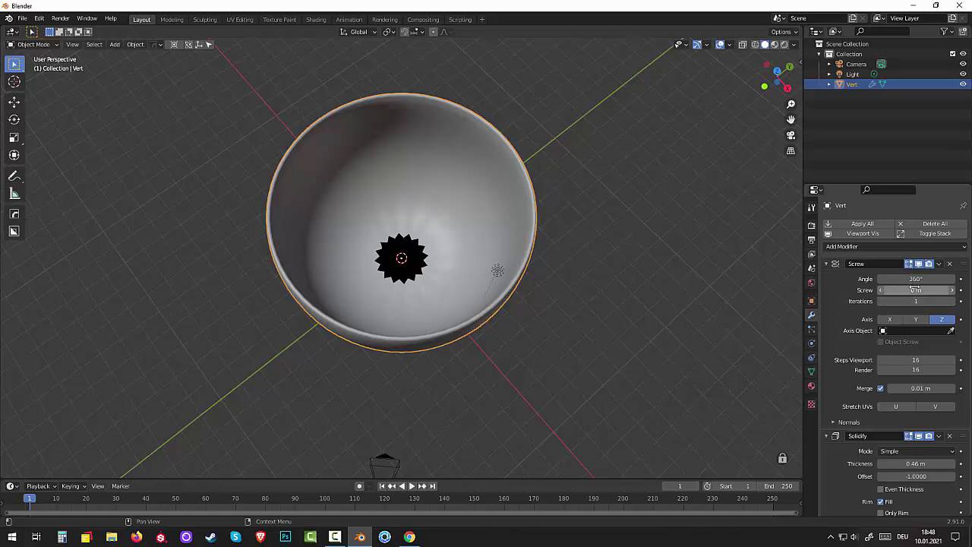
pyautogui.moveTo(916, 291); pyautogui.dragTo(910, 290)
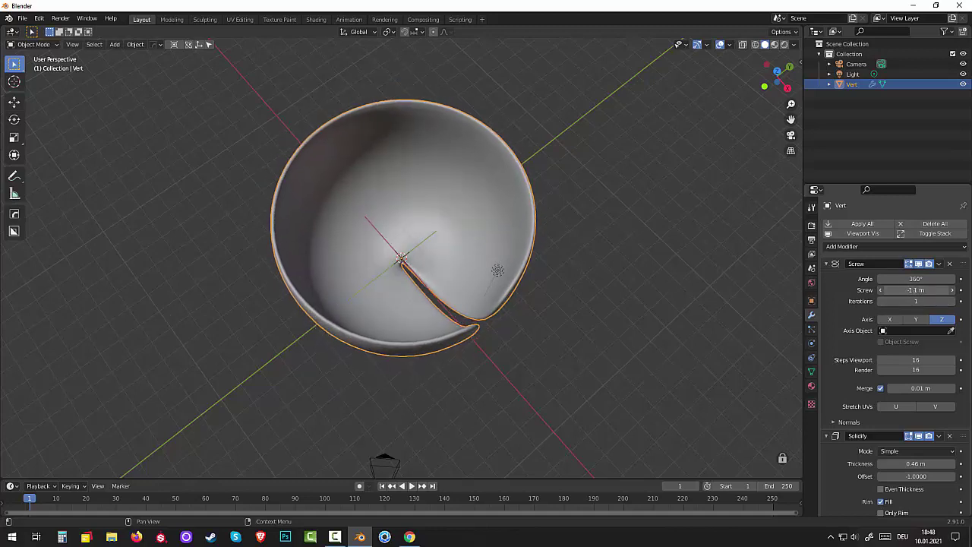
pyautogui.click(913, 291)
pyautogui.write('0')
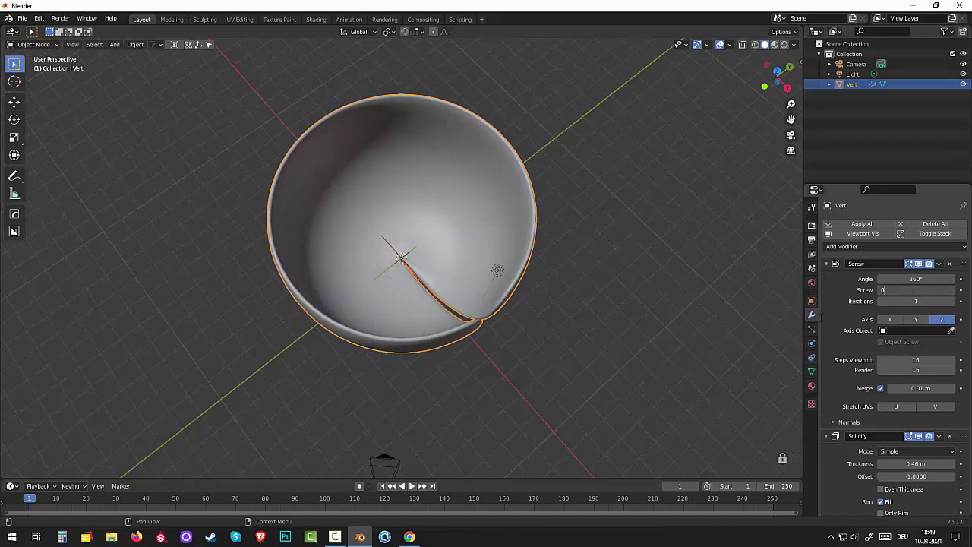
pyautogui.press('Return')
pyautogui.moveTo(912, 304); pyautogui.dragTo(923, 304)
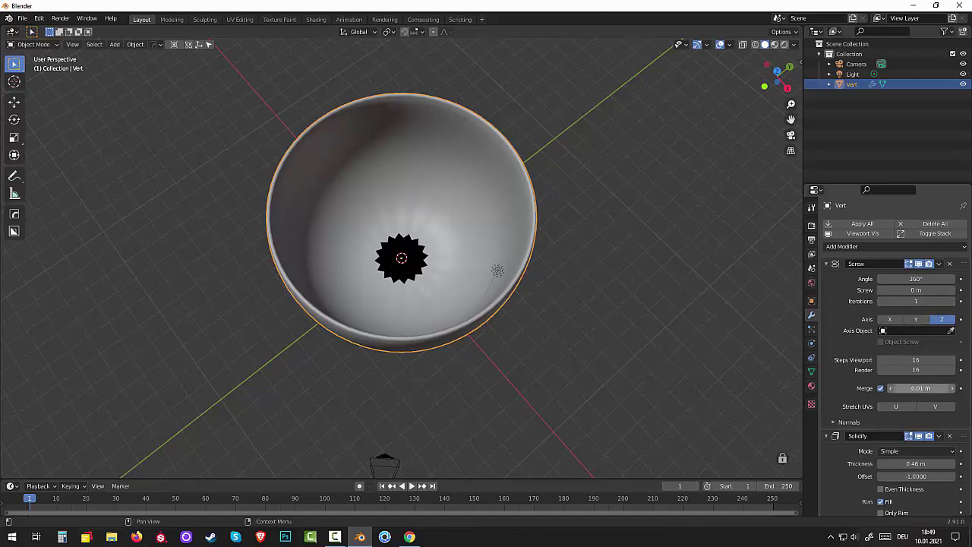
# Step: Raise the Screw merge distance to 0.17 m and tune the revolve steps to 15
pyautogui.moveTo(920, 388); pyautogui.dragTo(941, 388)
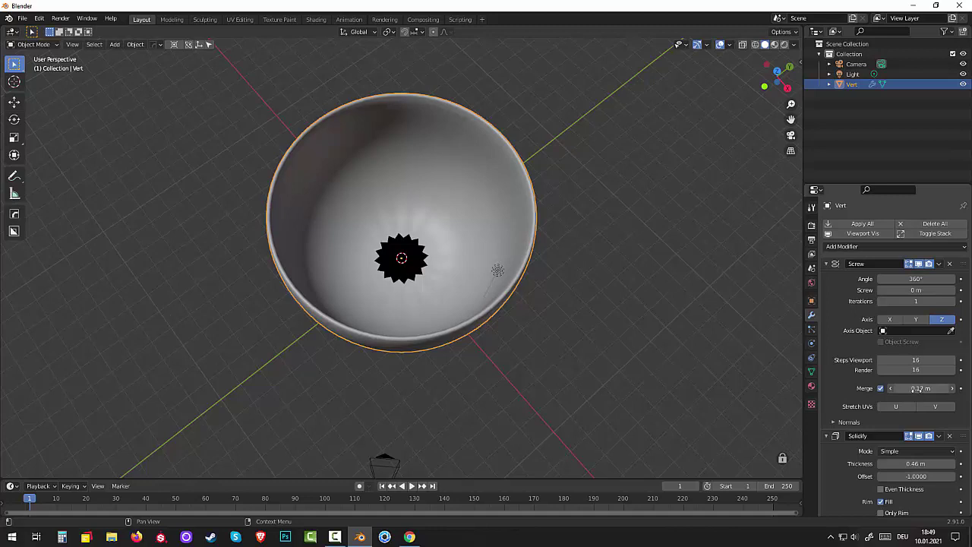
pyautogui.moveTo(915, 359)
pyautogui.mouseDown()
pyautogui.moveTo(949, 359)
pyautogui.moveTo(895, 359)
pyautogui.mouseUp()
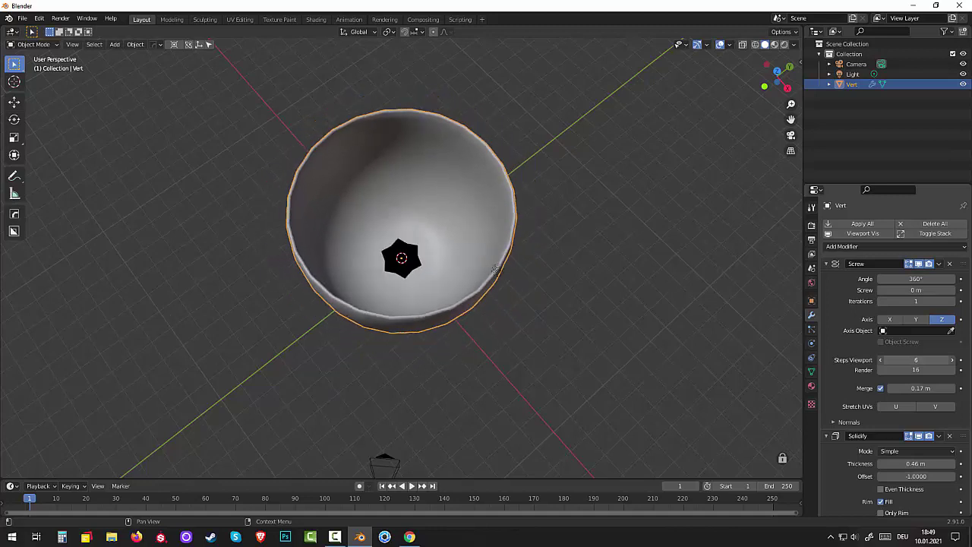
pyautogui.moveTo(896, 359)
pyautogui.mouseDown()
pyautogui.moveTo(915, 359)
pyautogui.moveTo(900, 359)
pyautogui.mouseUp()
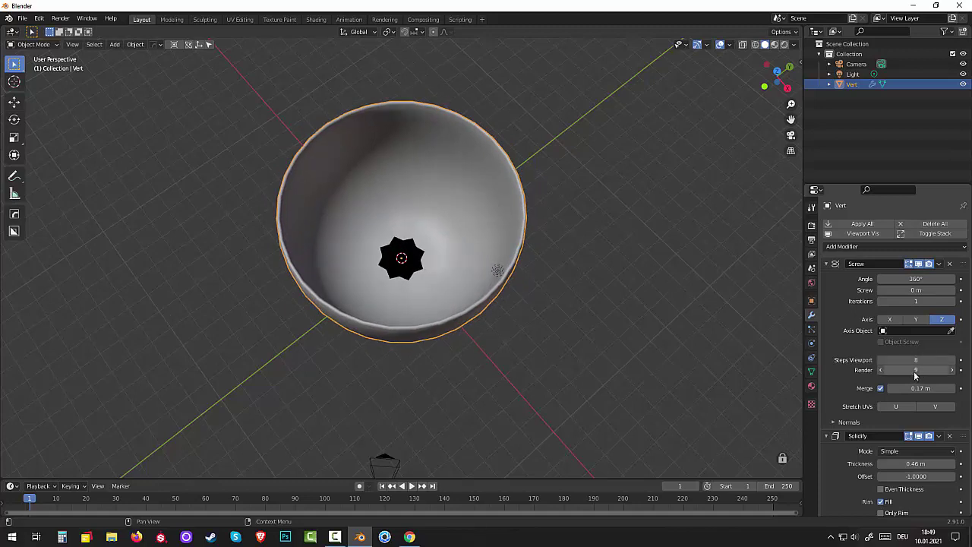
pyautogui.moveTo(915, 359)
pyautogui.mouseDown()
pyautogui.moveTo(924, 359)
pyautogui.moveTo(911, 359)
pyautogui.mouseUp()
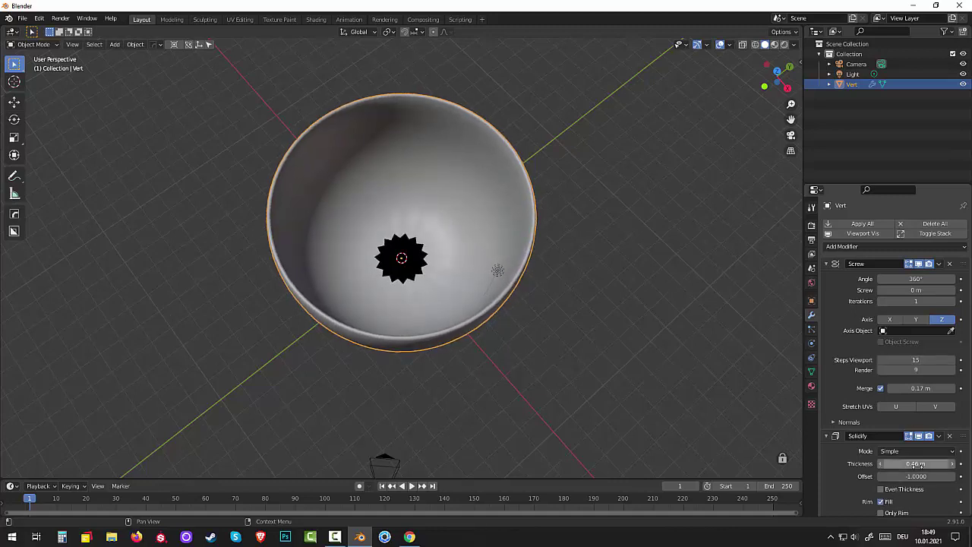
# Step: Set the Solidify wall thickness to 0.54 m and return to a side view
pyautogui.moveTo(913, 463); pyautogui.dragTo(945, 463)
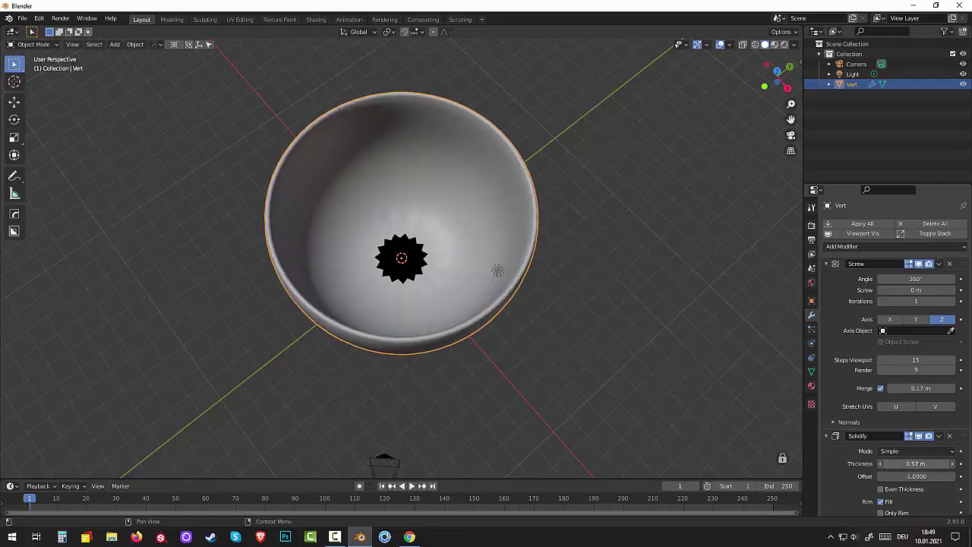
pyautogui.moveTo(945, 463); pyautogui.dragTo(901, 463)
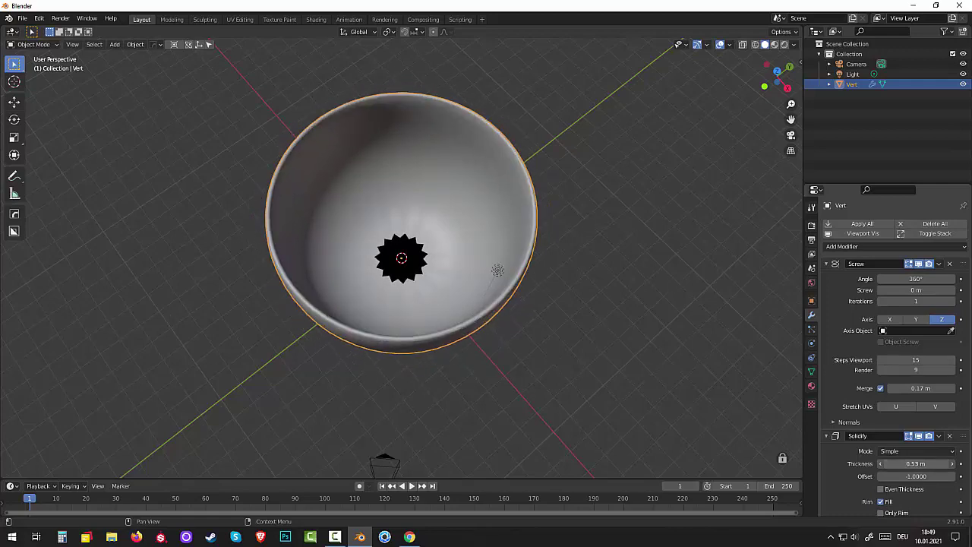
pyautogui.moveTo(666, 301)
pyautogui.mouseDown(button='middle')
pyautogui.moveTo(643, 233)
pyautogui.moveTo(625, 295)
pyautogui.mouseUp(button='middle')
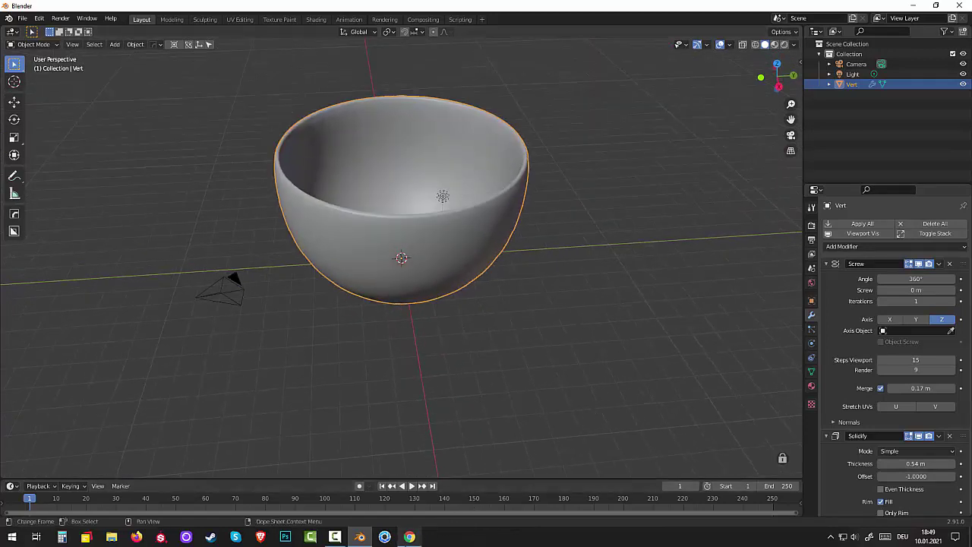
# Step: Check the tutorial, orbit to a level side view and enable X-ray to reveal profile points
pyautogui.click(335, 536)
pyautogui.click(916, 497)
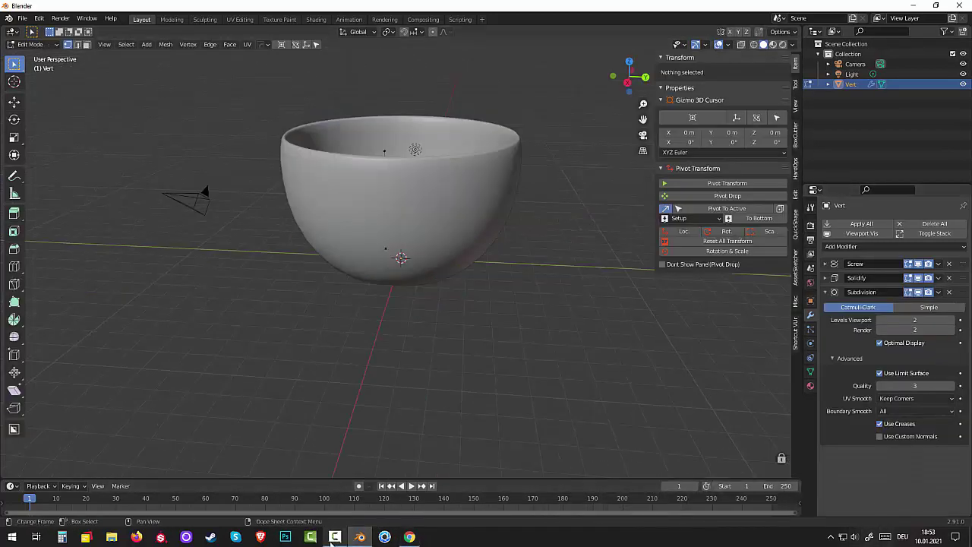
pyautogui.click(335, 536)
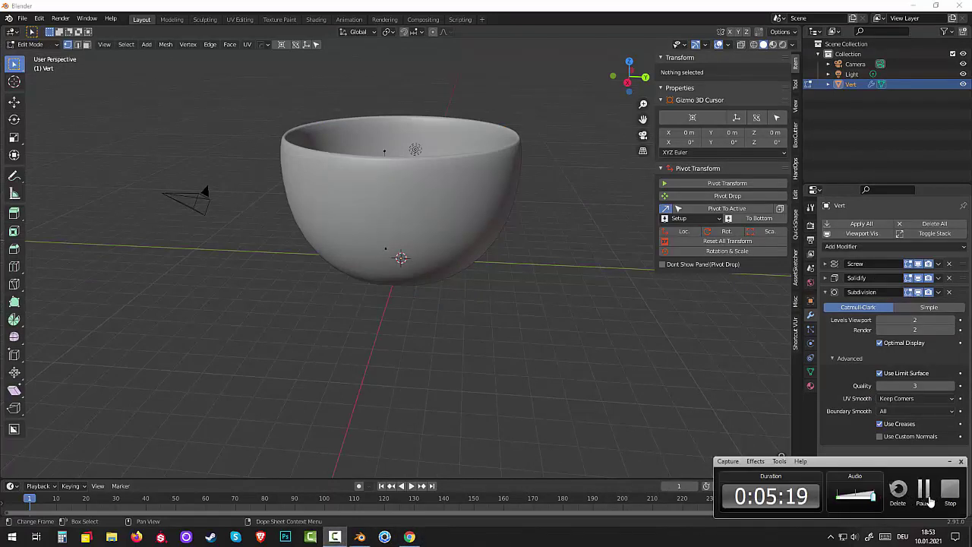
pyautogui.click(925, 492)
pyautogui.moveTo(555, 293)
pyautogui.mouseDown(button='middle')
pyautogui.moveTo(545, 368)
pyautogui.moveTo(381, 263)
pyautogui.mouseUp(button='middle')
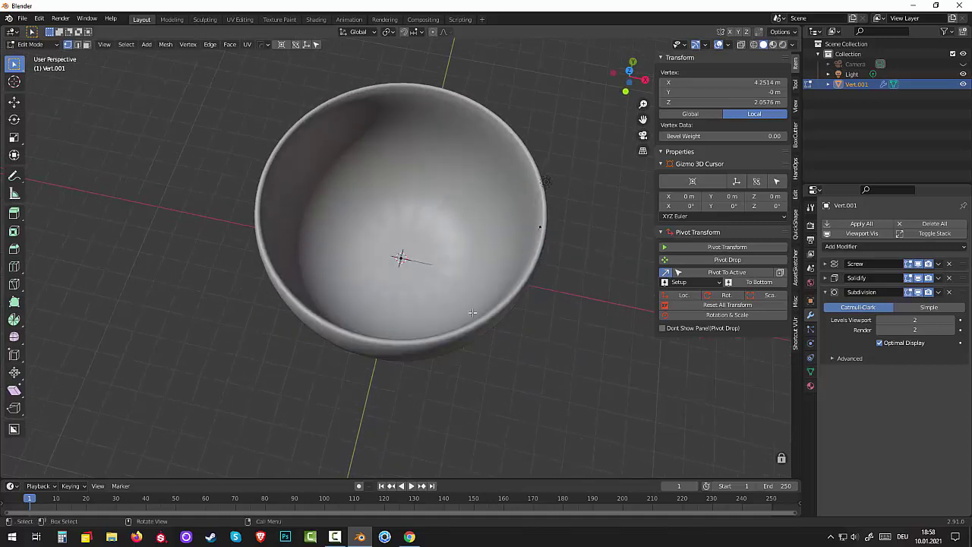
pyautogui.moveTo(472, 312)
pyautogui.mouseDown(button='middle')
pyautogui.moveTo(514, 315)
pyautogui.moveTo(516, 262)
pyautogui.mouseUp(button='middle')
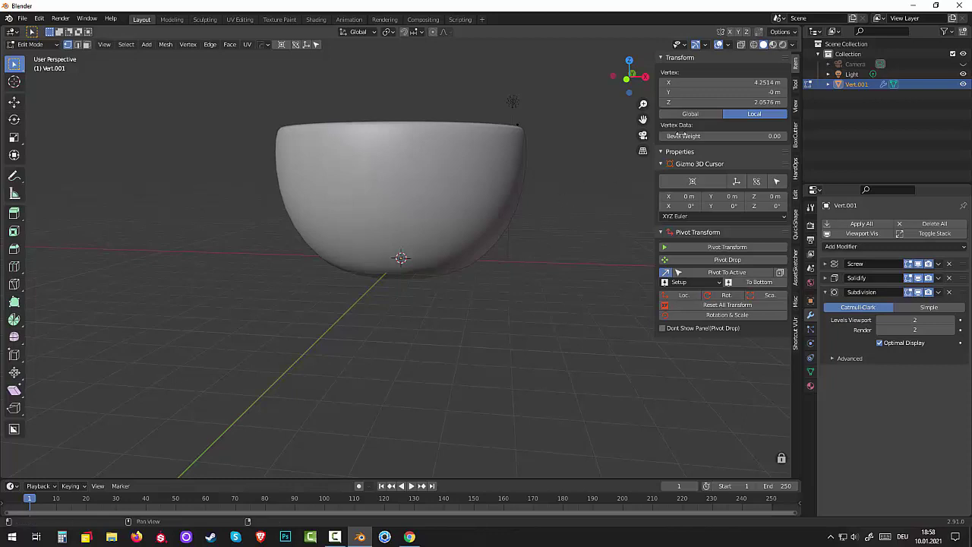
pyautogui.click(742, 47)
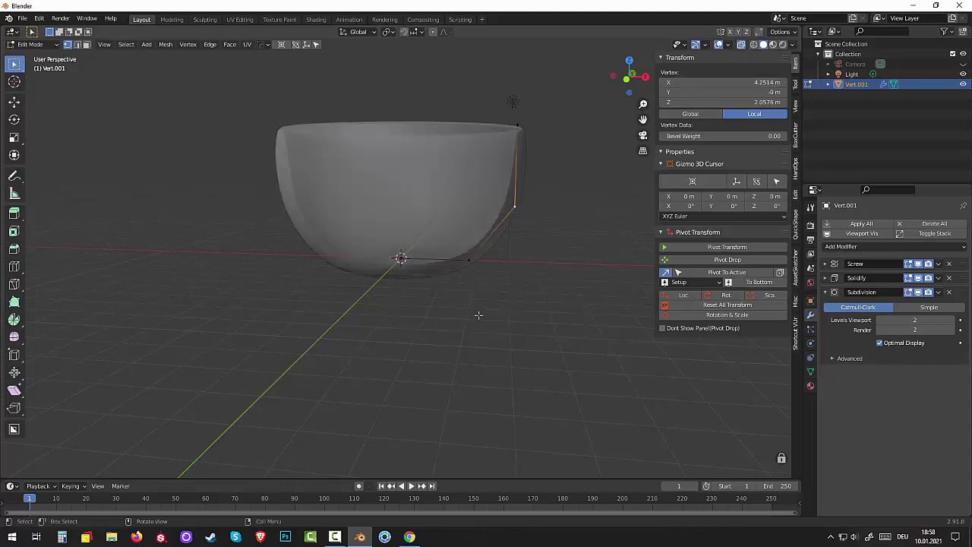
# Step: Add a profile point near the base and move the side point out to X 4.96 m, Z 2.74 m
pyautogui.keyDown('ctrl'); pyautogui.rightClick(469, 262); pyautogui.keyUp('ctrl')
pyautogui.press('g')
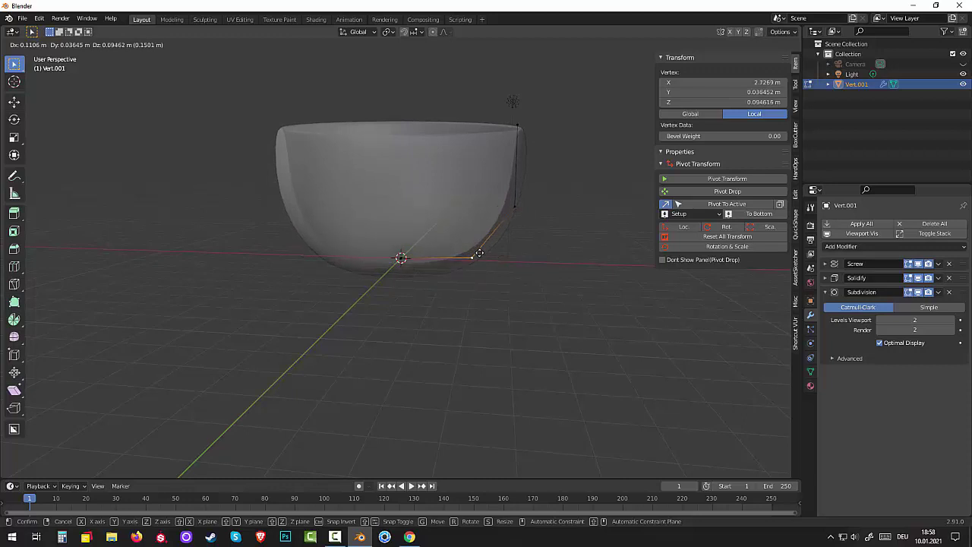
pyautogui.click(486, 252)
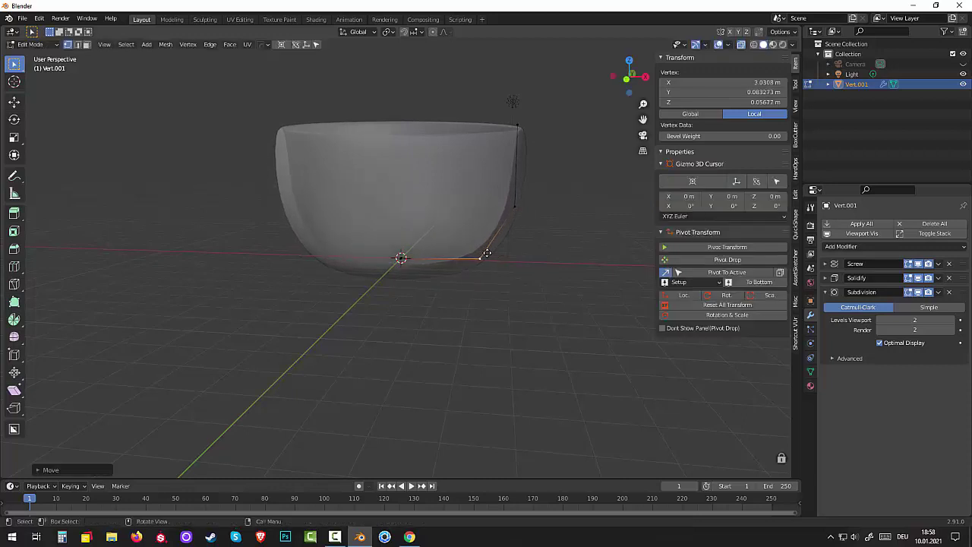
pyautogui.click(516, 206)
pyautogui.press('g')
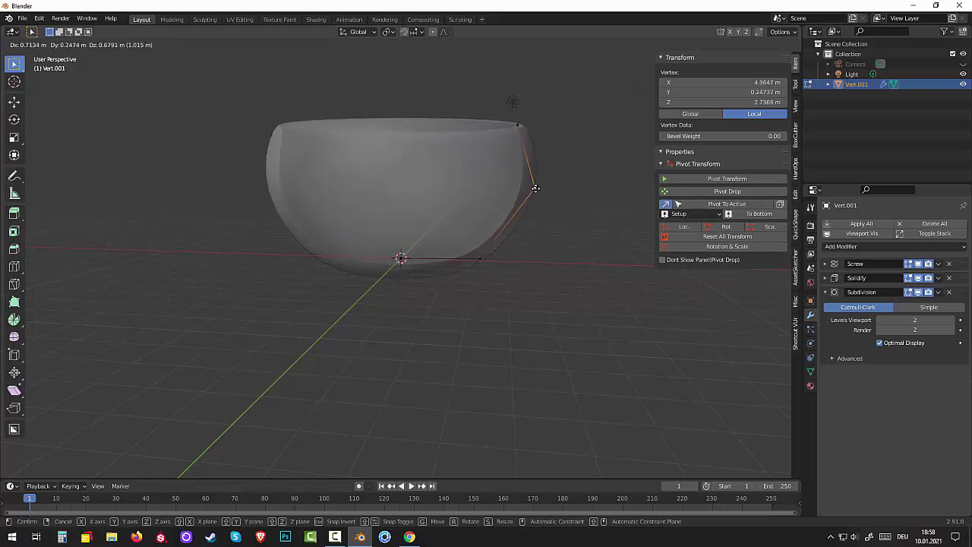
pyautogui.click(535, 187)
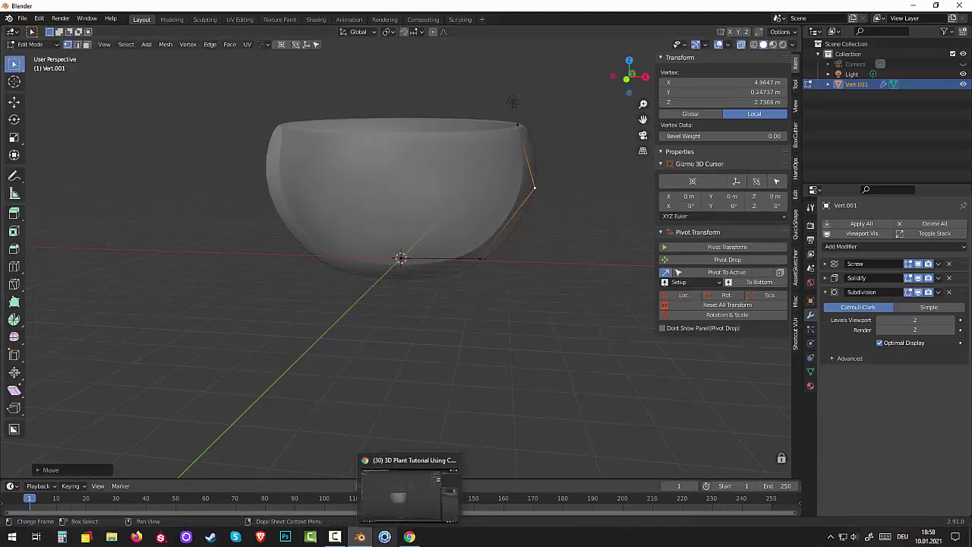
pyautogui.moveTo(409, 537)
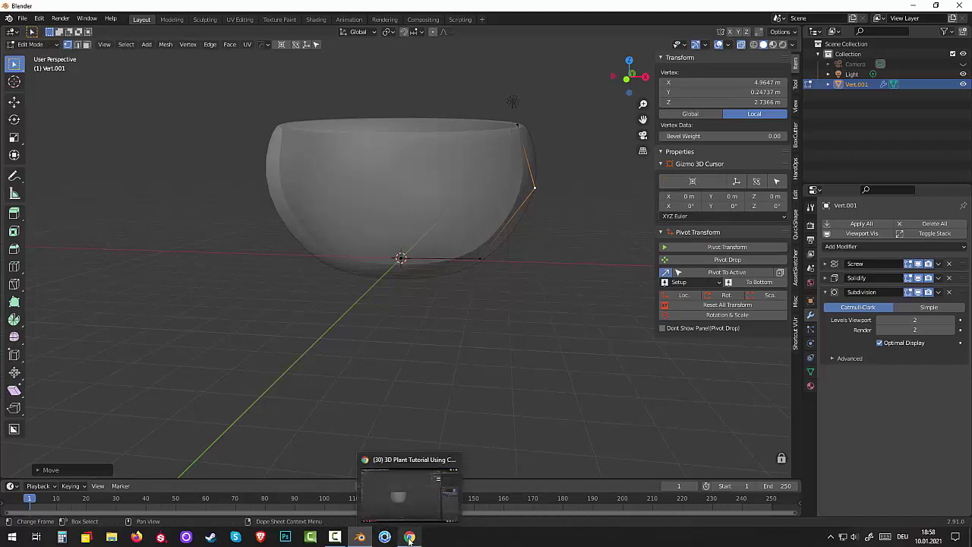
pyautogui.click(335, 537)
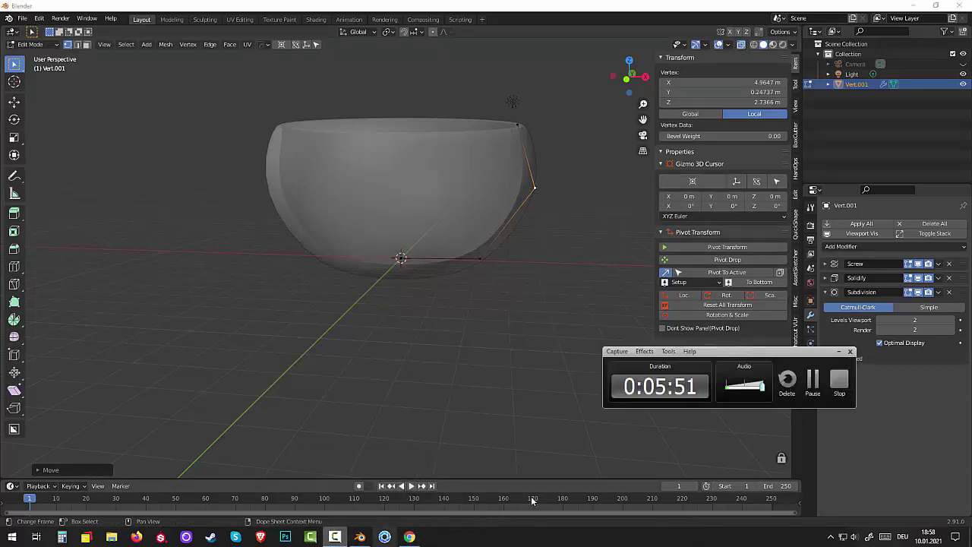
# Step: In front view, loop-cut the lower side edge of the pot profile and slide the new point
pyautogui.press('KP_1')
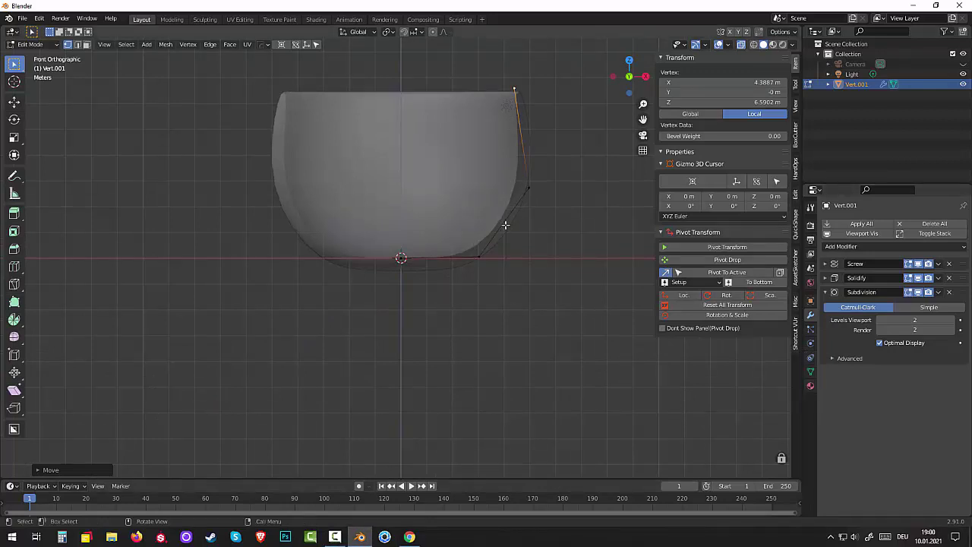
pyautogui.hotkey('alt', 'a')
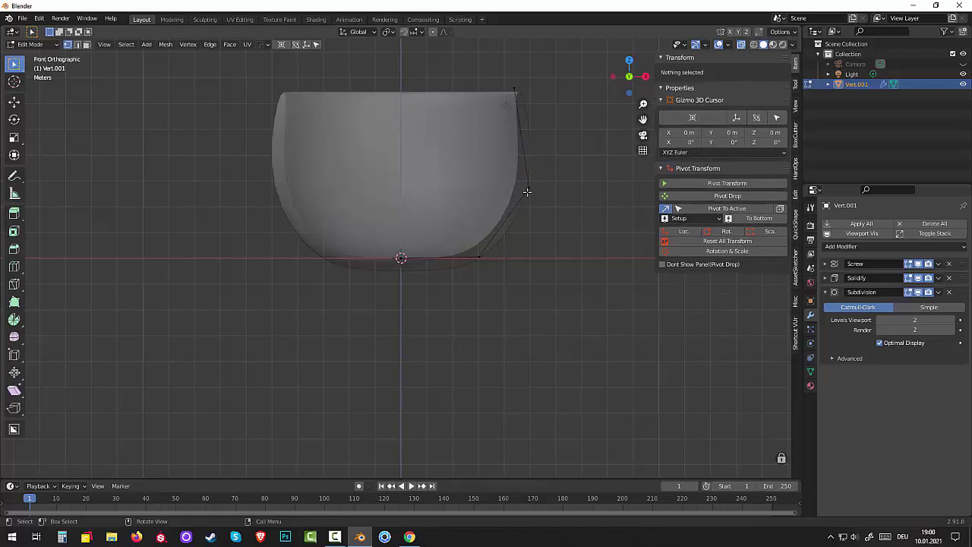
pyautogui.click(527, 191)
pyautogui.click(479, 256)
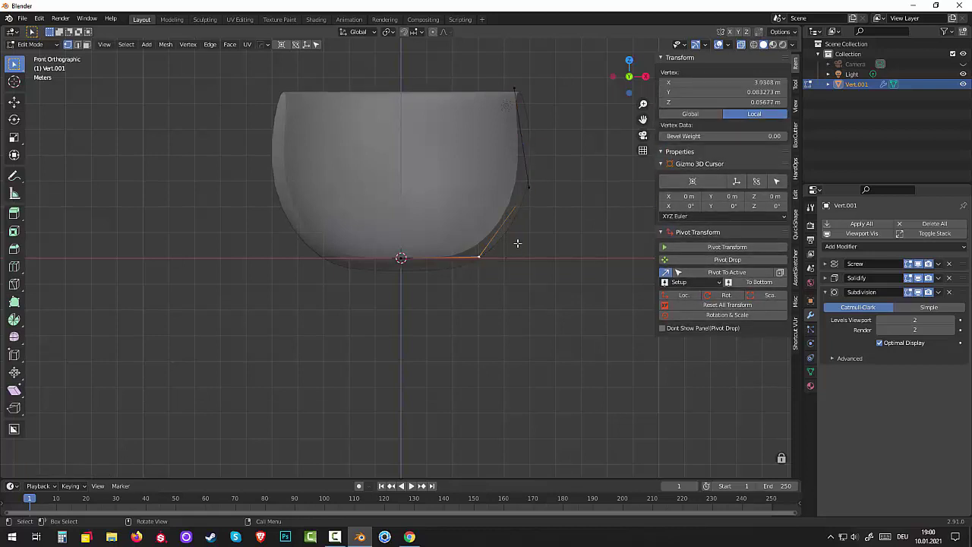
pyautogui.hotkey('ctrl', 'r')
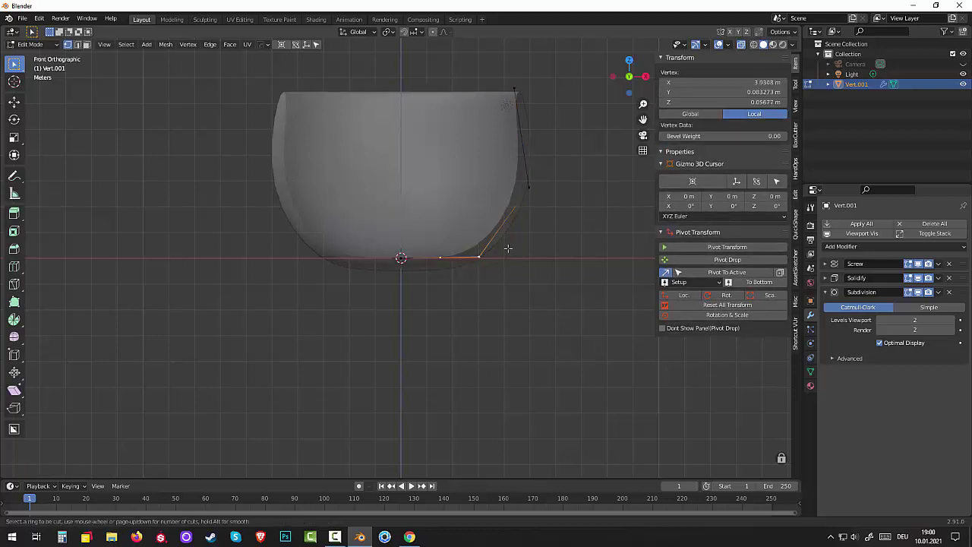
pyautogui.click(507, 231)
pyautogui.rightClick(506, 231)
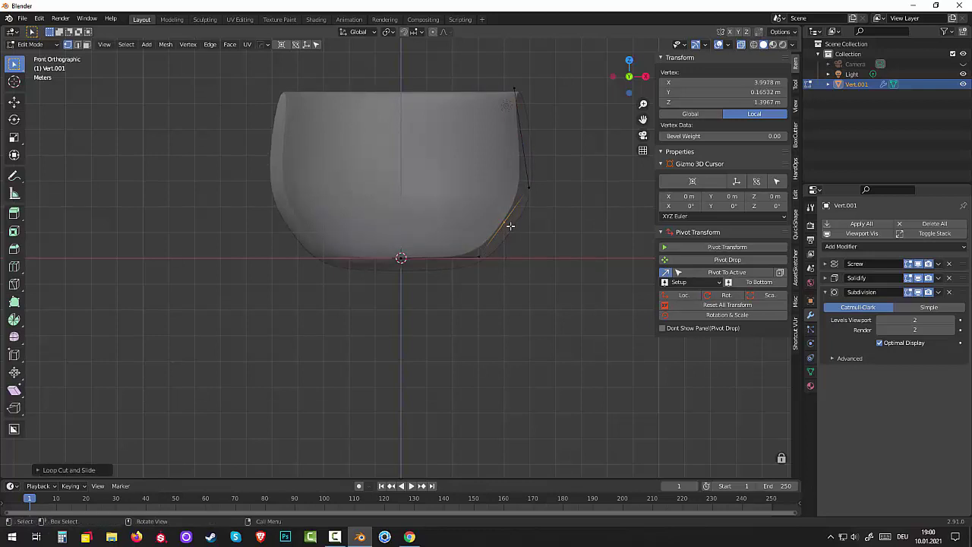
pyautogui.press('g')
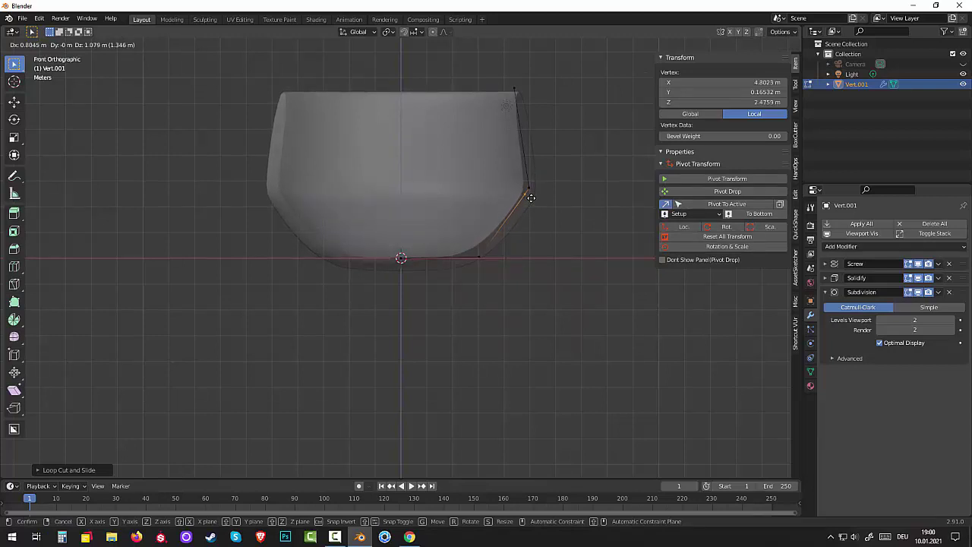
pyautogui.hotkey('shift', 'x')
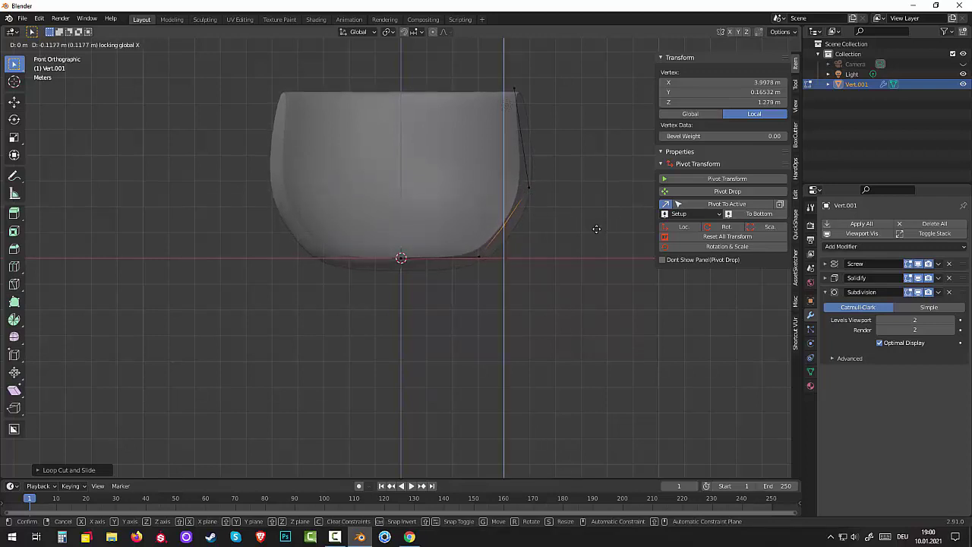
pyautogui.press('g')
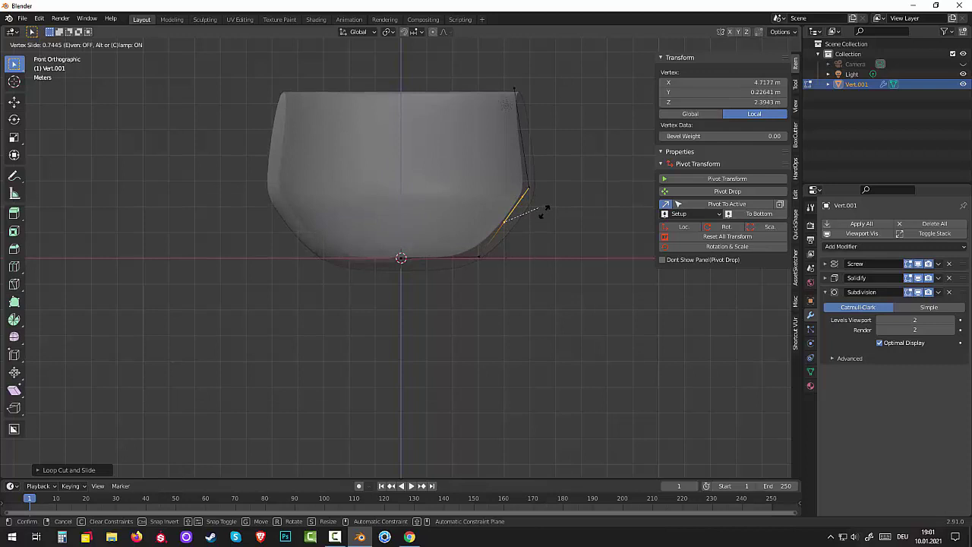
pyautogui.click(543, 210)
# Step: Add a loop cut on the upper side edge and move the new point into place
pyautogui.click(529, 207)
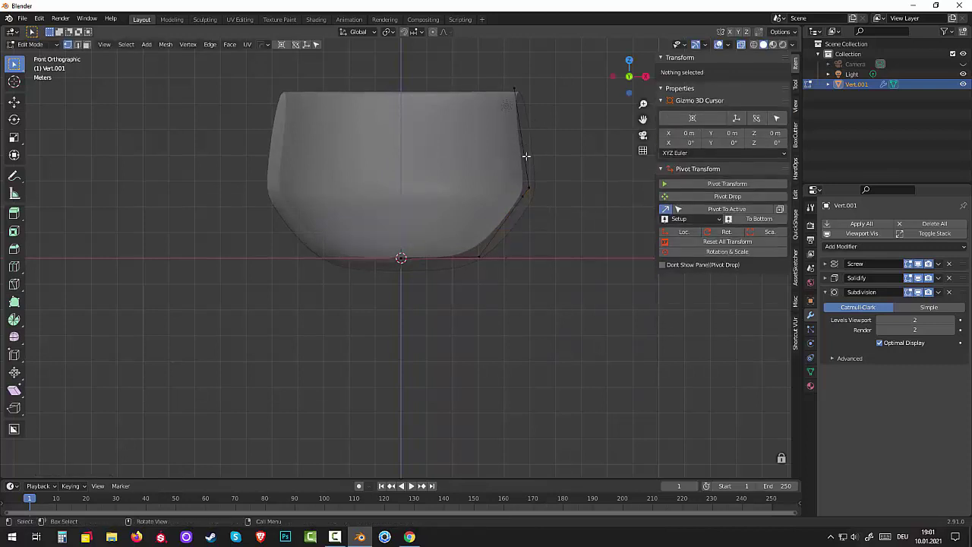
pyautogui.click(515, 87)
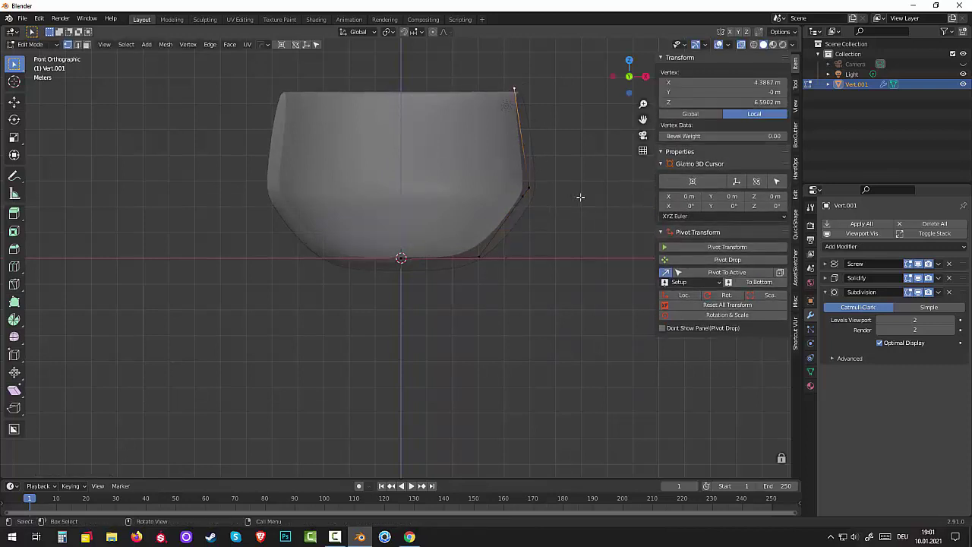
pyautogui.hotkey('ctrl', 'r')
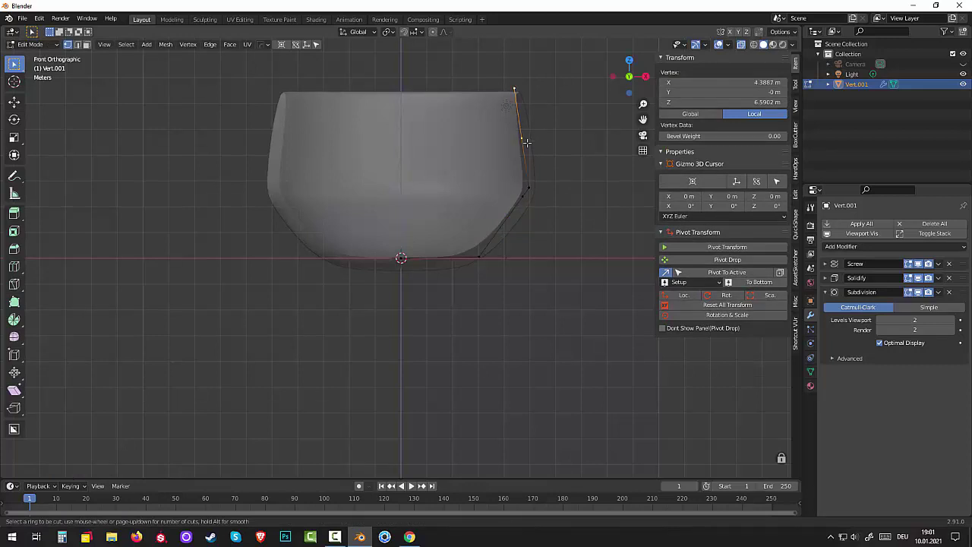
pyautogui.click(526, 144)
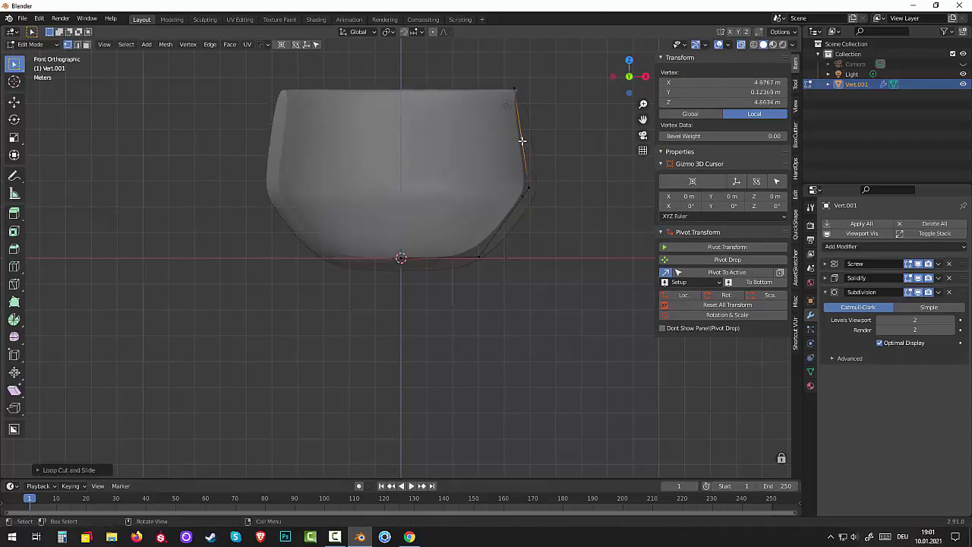
pyautogui.press('g')
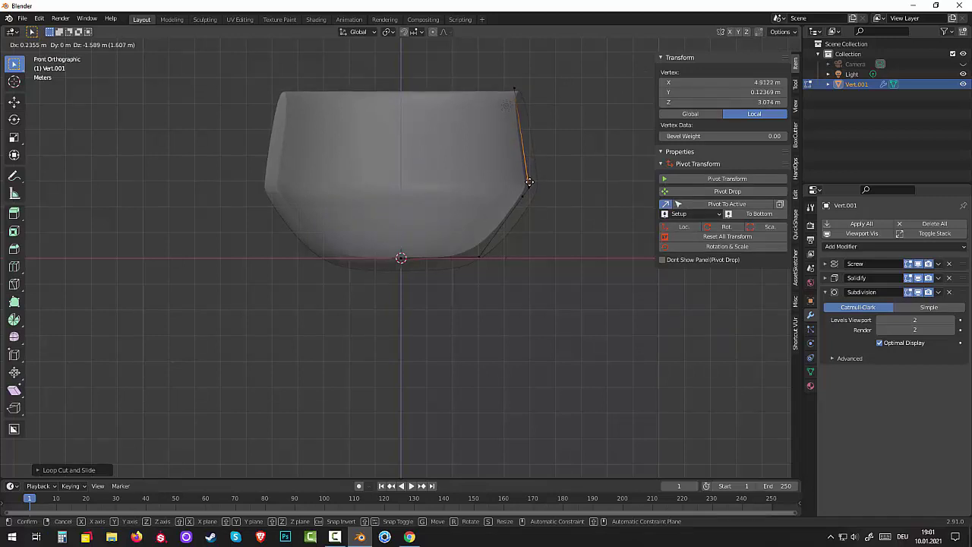
pyautogui.click(529, 182)
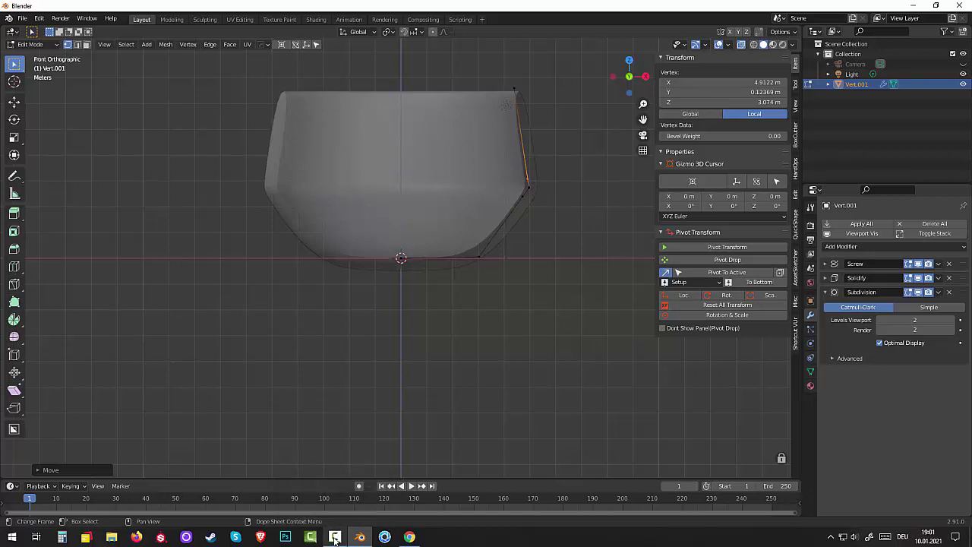
# Step: Loop-cut the flat base edge and move the new base point outward
pyautogui.click(335, 539)
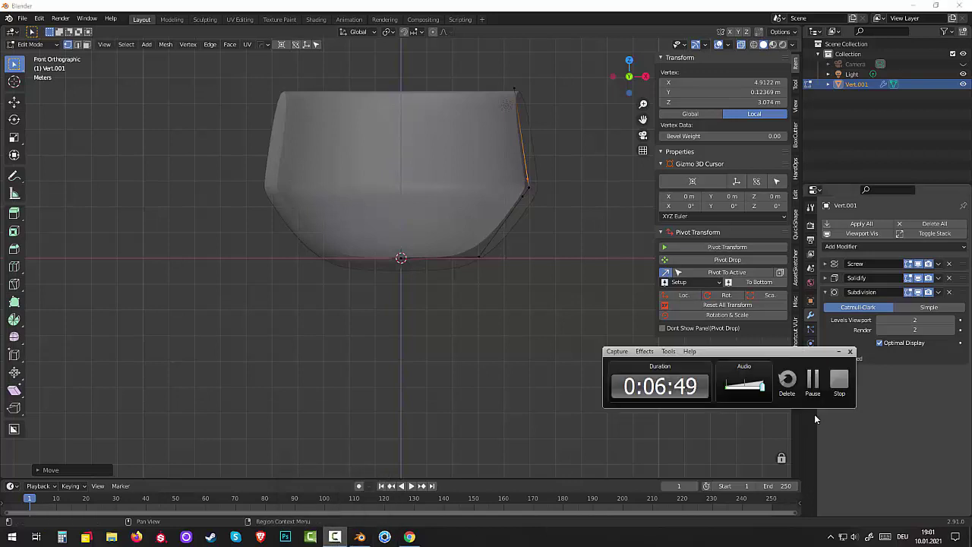
pyautogui.click(813, 378)
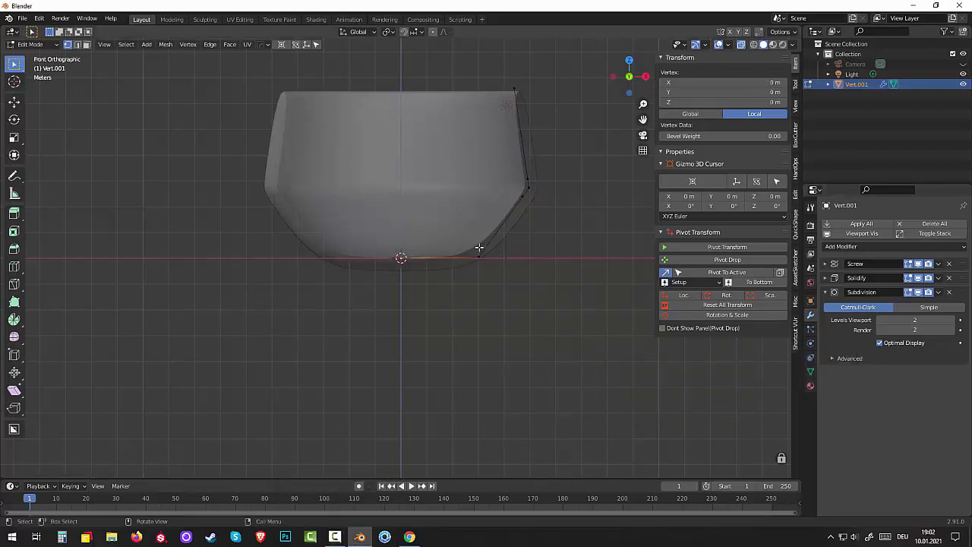
pyautogui.hotkey('ctrl', 'r')
pyautogui.click(430, 271)
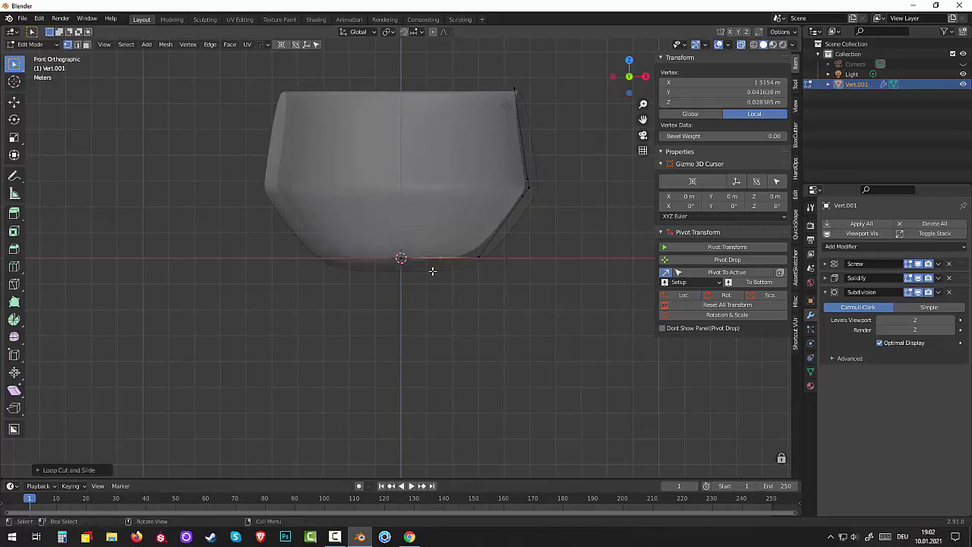
pyautogui.press('g')
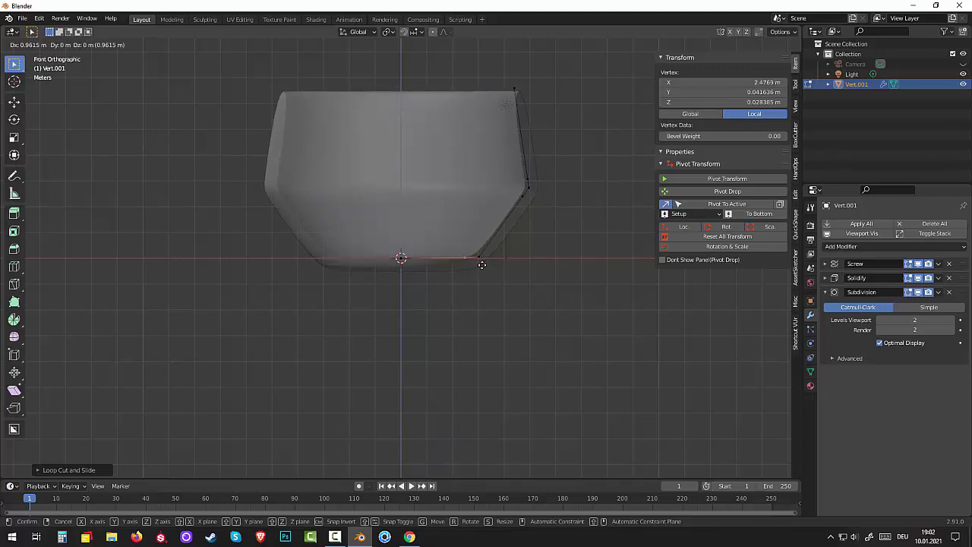
pyautogui.click(482, 264)
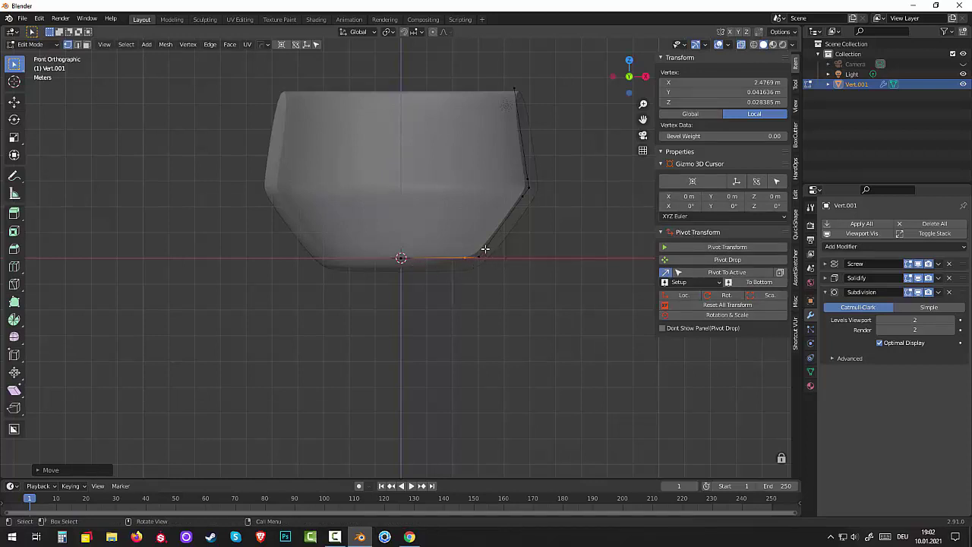
# Step: Add another cut beside the bottom-right corner, then deselect all vertices
pyautogui.click(479, 258)
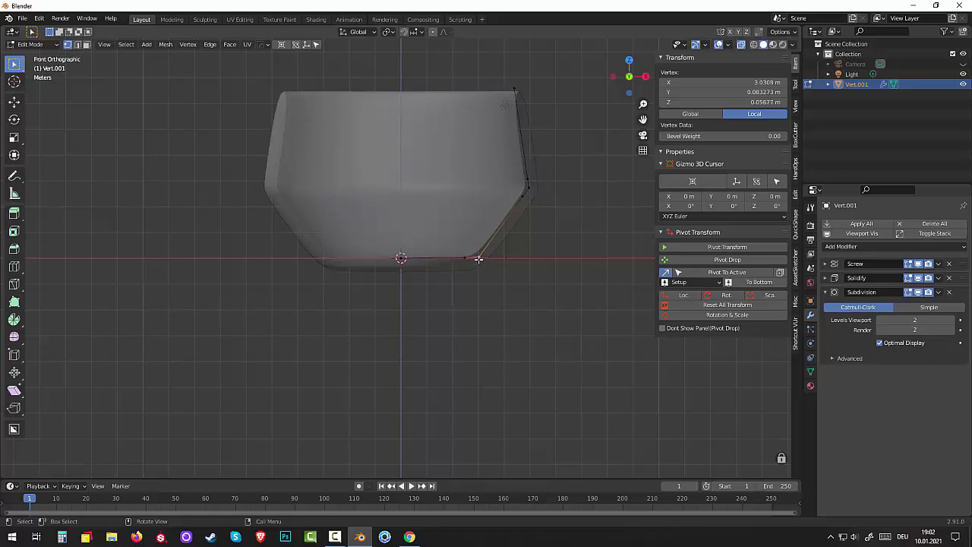
pyautogui.hotkey('ctrl', 'r')
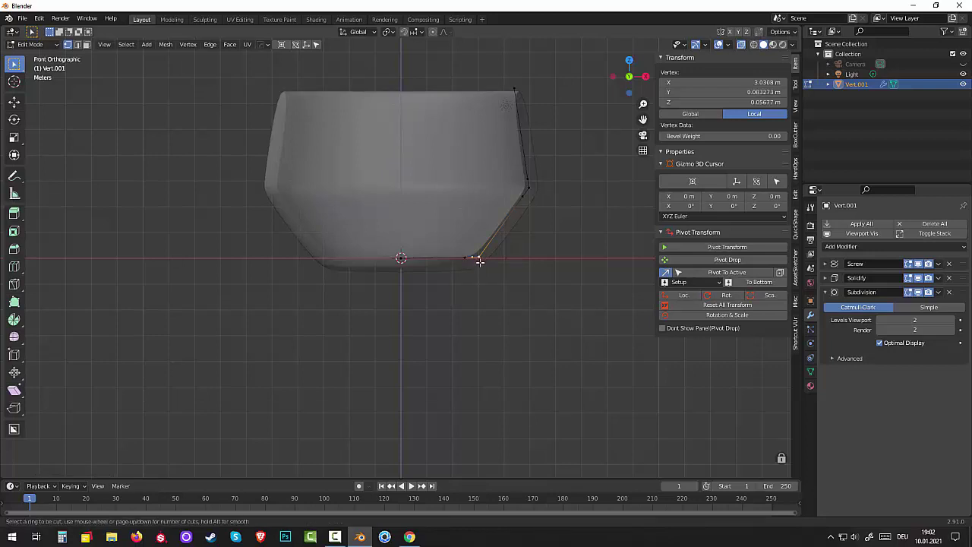
pyautogui.click(478, 259)
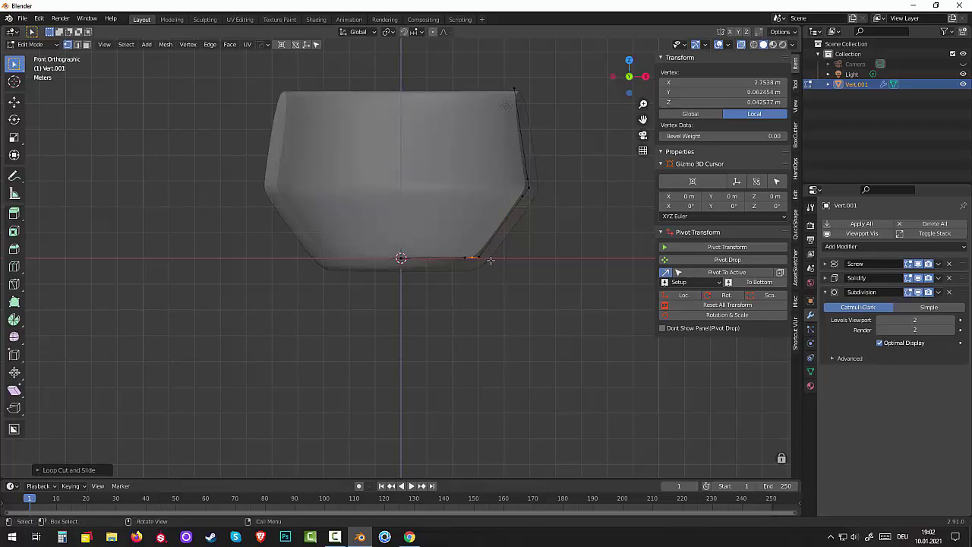
pyautogui.click(477, 299)
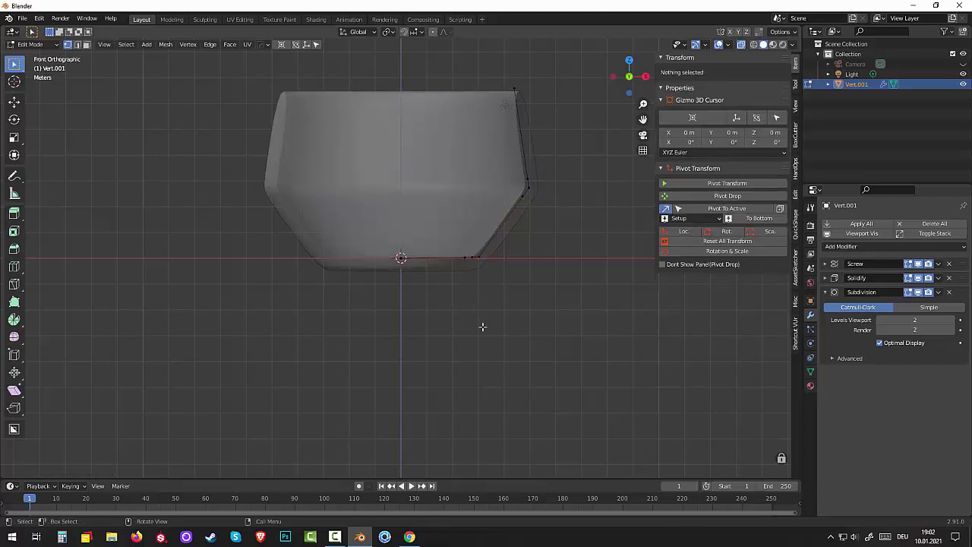
pyautogui.click(466, 259)
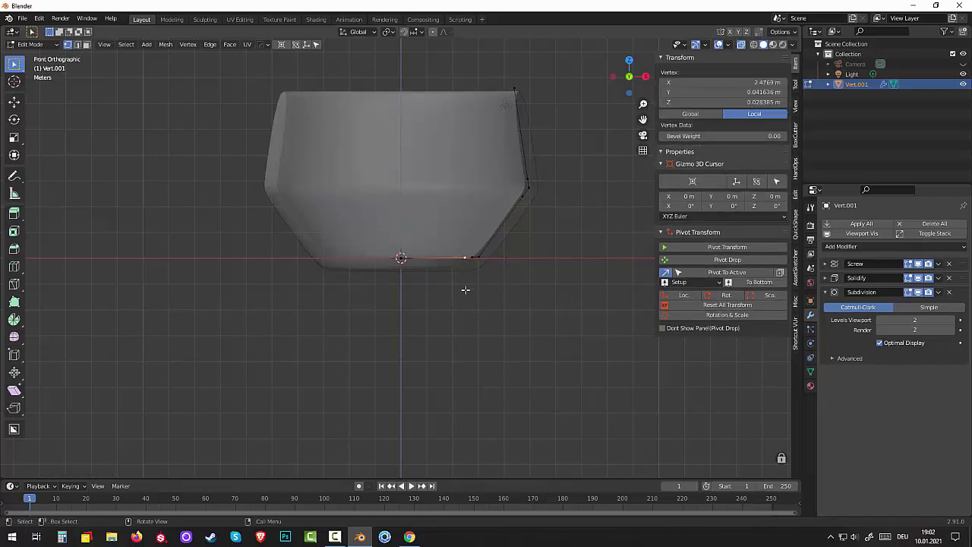
pyautogui.moveTo(479, 295); pyautogui.dragTo(475, 305, button='middle')
pyautogui.scroll(-3, 475, 306)
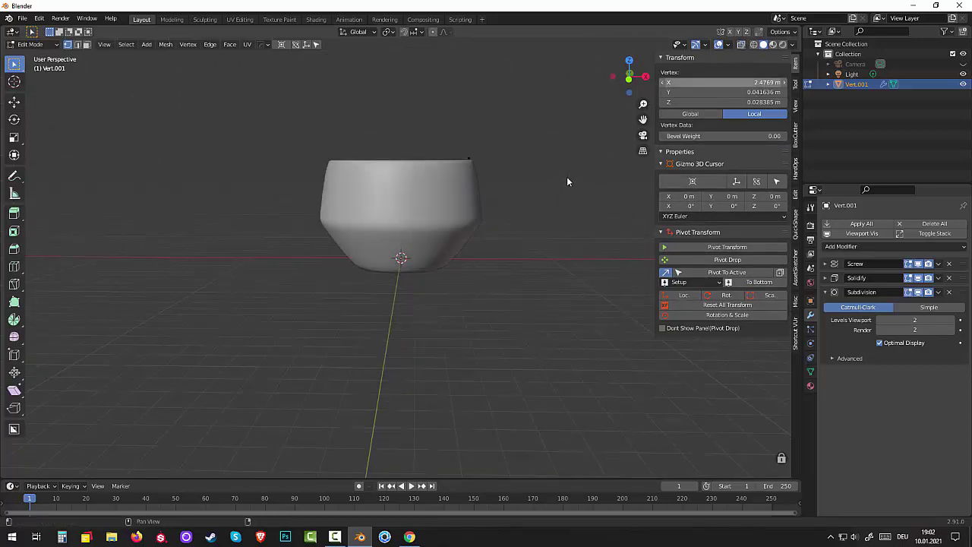
pyautogui.moveTo(567, 176)
pyautogui.mouseDown(button='middle')
pyautogui.moveTo(553, 108)
pyautogui.moveTo(535, 130)
pyautogui.moveTo(518, 289)
pyautogui.moveTo(483, 265)
pyautogui.moveTo(479, 248)
pyautogui.moveTo(532, 196)
pyautogui.moveTo(533, 181)
pyautogui.moveTo(531, 192)
pyautogui.mouseUp(button='middle')
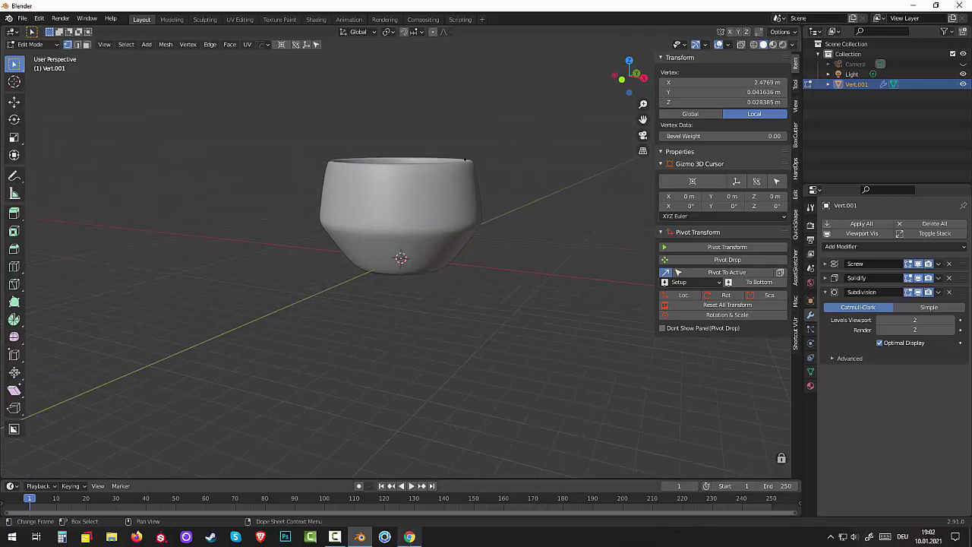
pyautogui.click(410, 537)
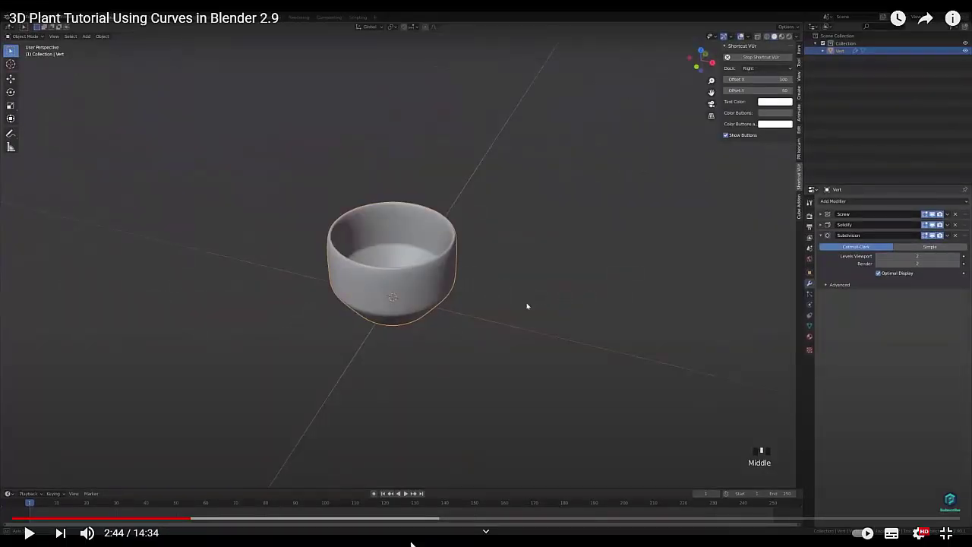
pyautogui.hotkey('alt', 'Tab')
pyautogui.hotkey('alt', 'Tab')
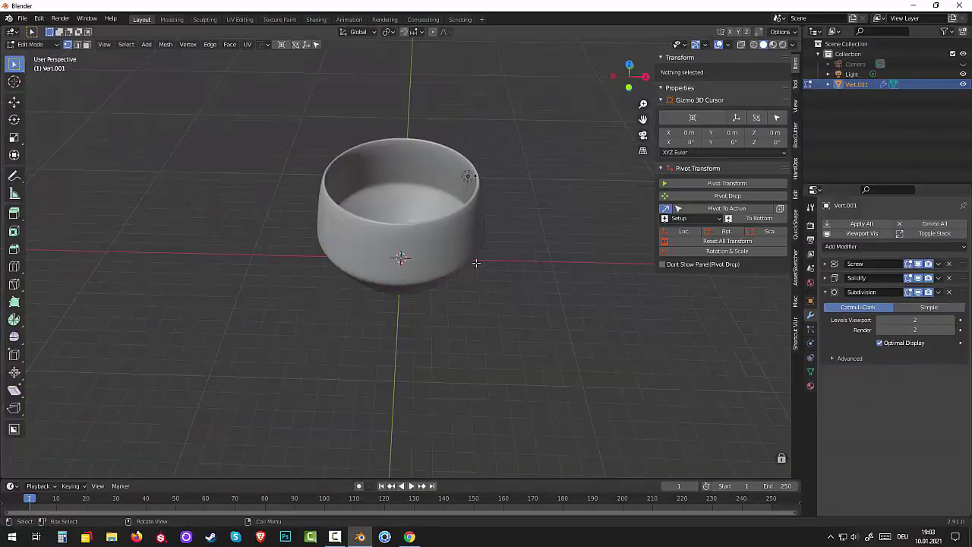
# Step: Add a trial circle inside the pot, undo it, and return to Object Mode
pyautogui.moveTo(475, 262)
pyautogui.mouseDown(button='middle')
pyautogui.moveTo(451, 274)
pyautogui.moveTo(446, 266)
pyautogui.mouseUp(button='middle')
pyautogui.moveTo(398, 189); pyautogui.dragTo(557, 316, button='middle')
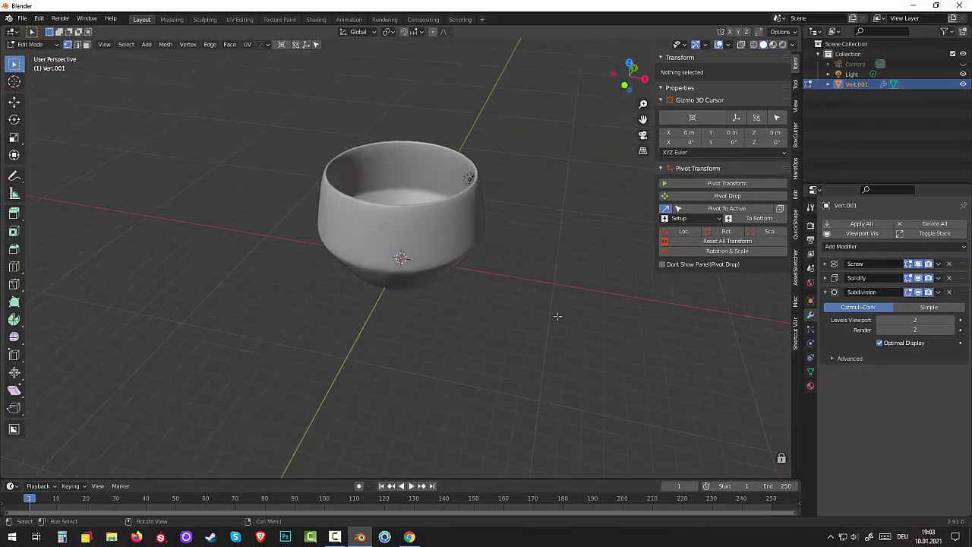
pyautogui.hotkey('shift', 'a')
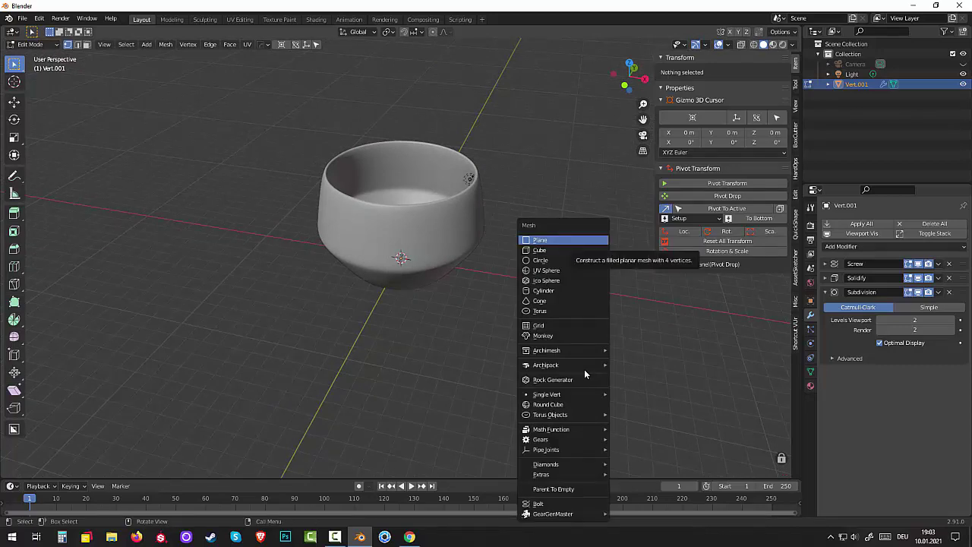
pyautogui.click(551, 260)
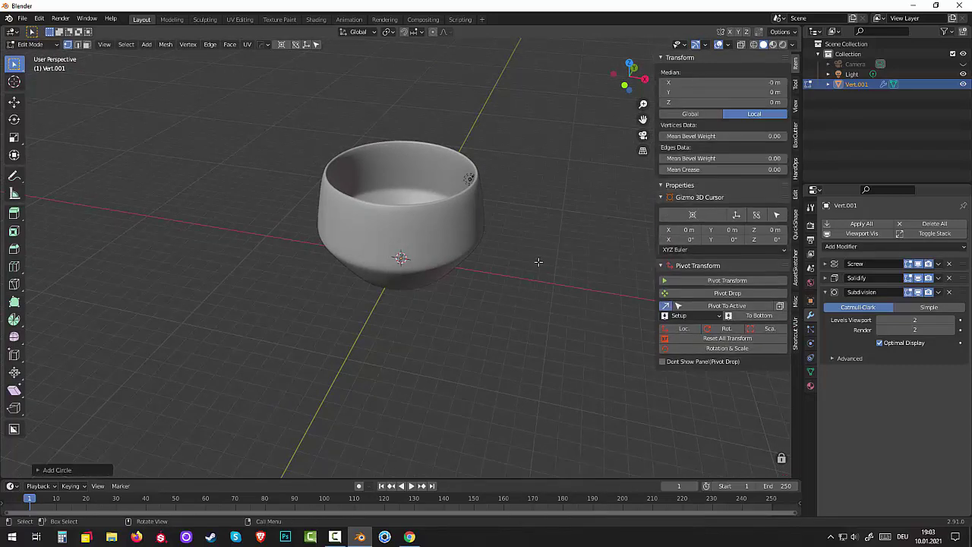
pyautogui.moveTo(537, 262)
pyautogui.mouseDown(button='middle')
pyautogui.moveTo(549, 191)
pyautogui.moveTo(525, 293)
pyautogui.moveTo(529, 321)
pyautogui.mouseUp(button='middle')
pyautogui.scroll(3, 413, 298)
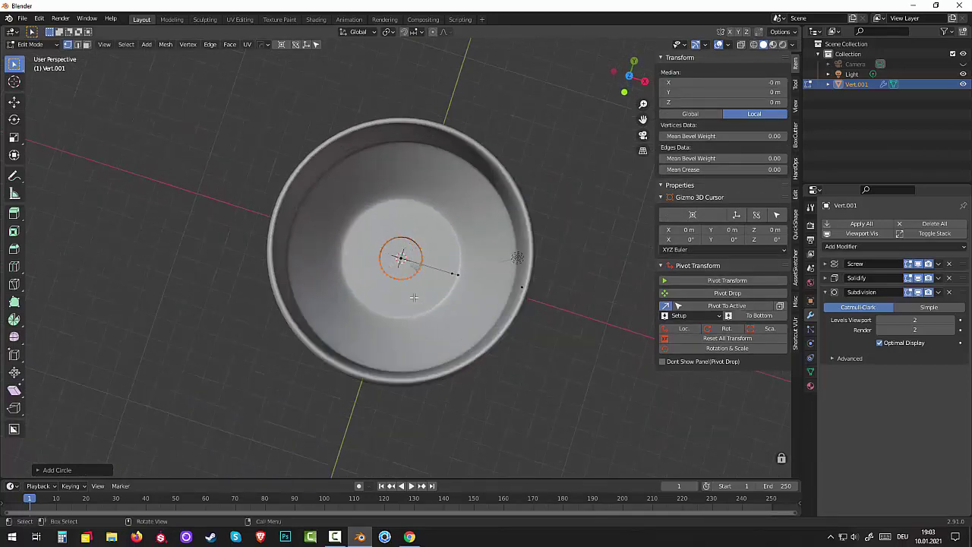
pyautogui.moveTo(414, 298)
pyautogui.mouseDown(button='middle')
pyautogui.moveTo(487, 252)
pyautogui.moveTo(501, 305)
pyautogui.mouseUp(button='middle')
pyautogui.scroll(2, 501, 305)
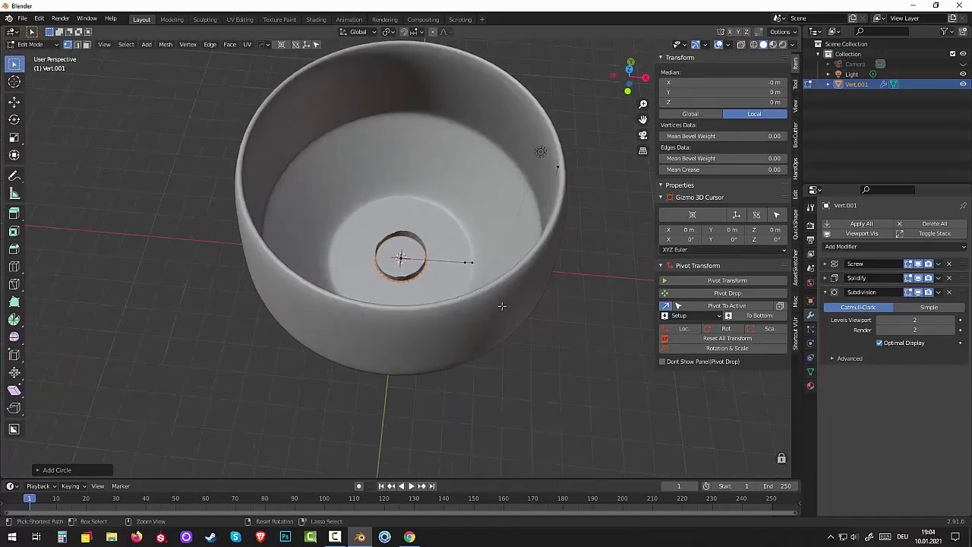
pyautogui.hotkey('ctrl', 'z')
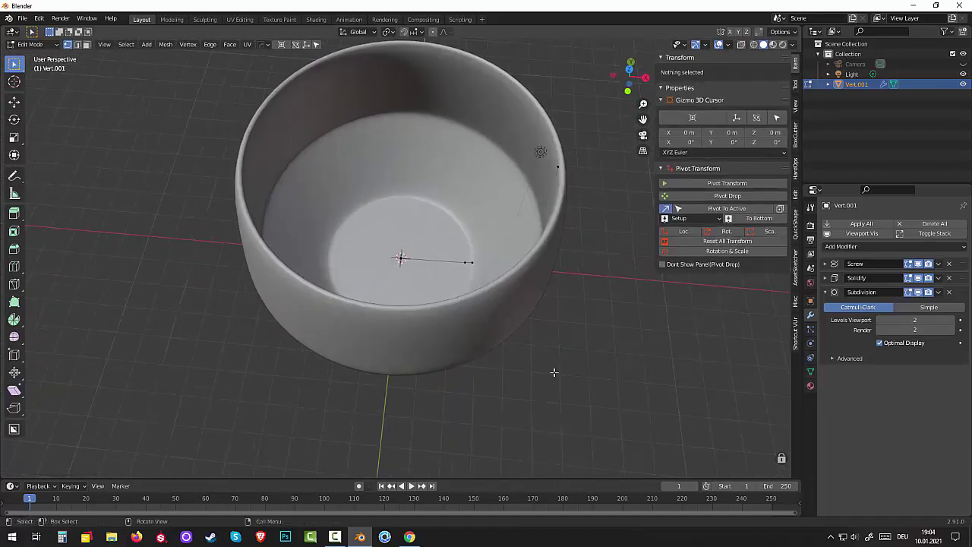
pyautogui.click(31, 44)
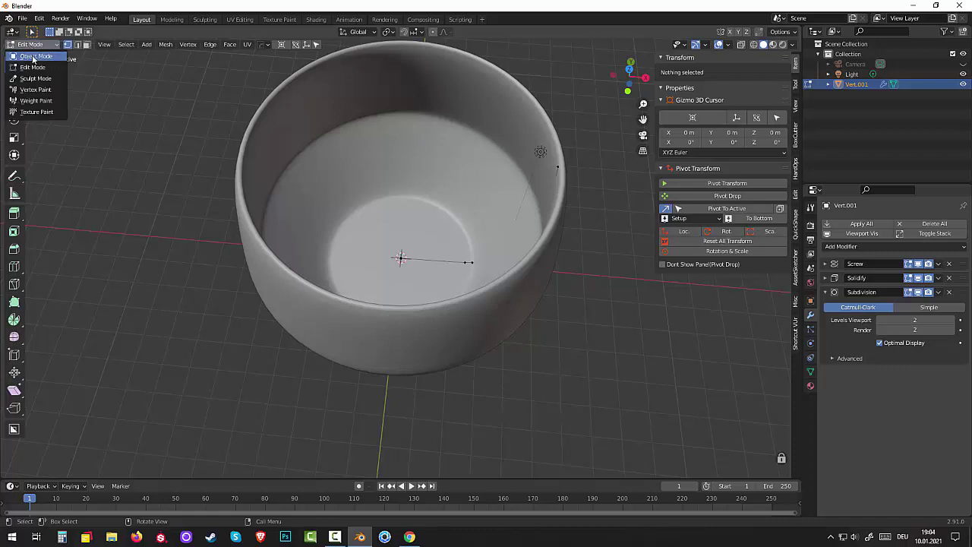
pyautogui.click(32, 58)
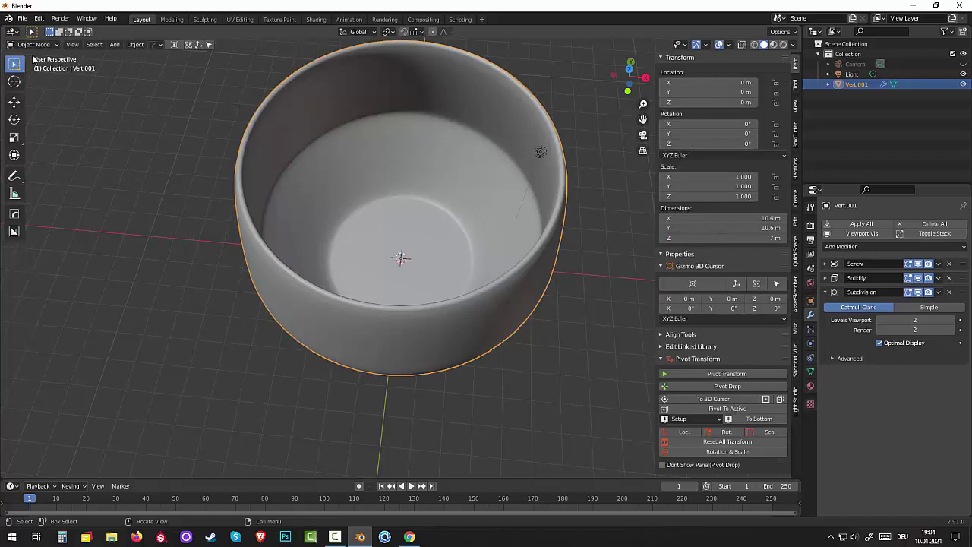
# Step: Add a new circle mesh and raise it along Z above the pot
pyautogui.click(573, 367)
pyautogui.hotkey('shift', 'a')
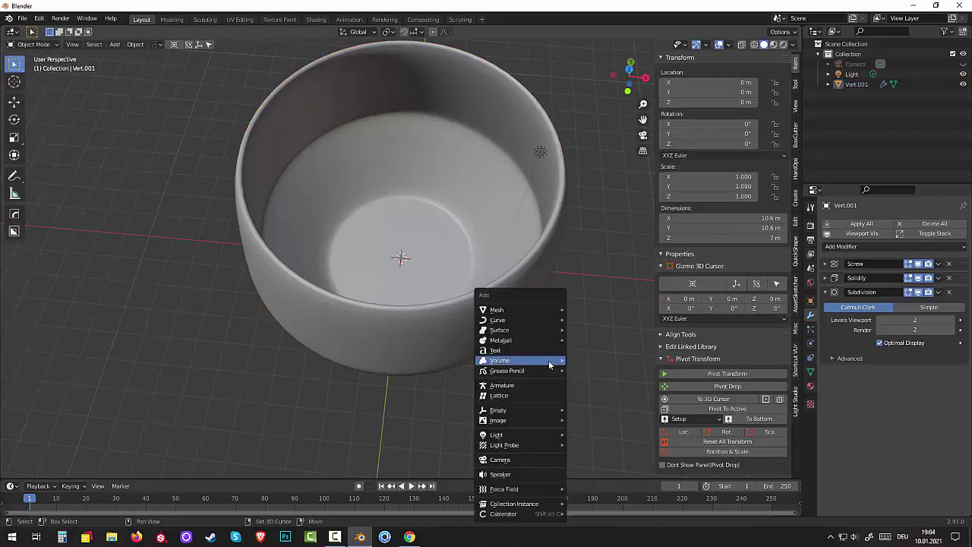
pyautogui.moveTo(521, 310)
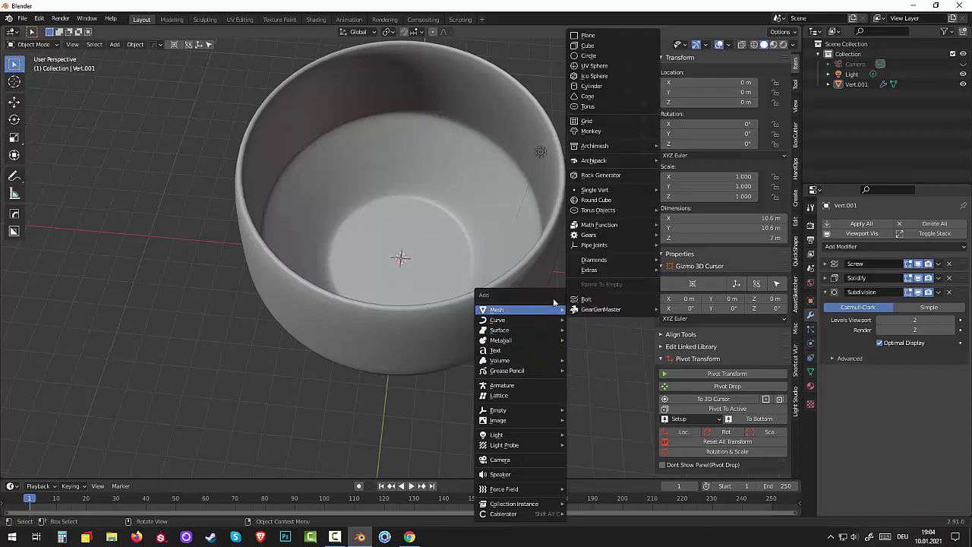
pyautogui.click(596, 56)
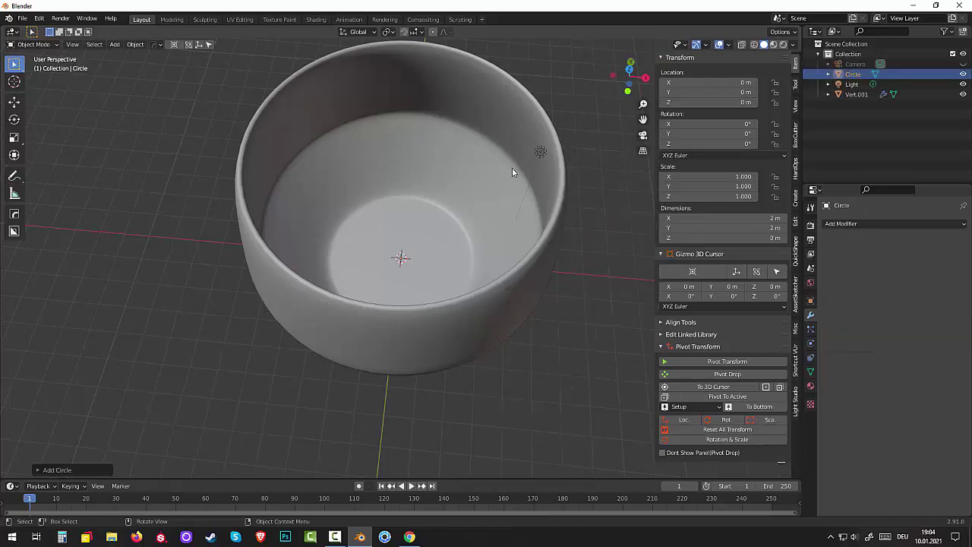
pyautogui.moveTo(512, 172)
pyautogui.mouseDown(button='middle')
pyautogui.moveTo(470, 160)
pyautogui.moveTo(472, 98)
pyautogui.moveTo(455, 200)
pyautogui.moveTo(440, 83)
pyautogui.moveTo(460, 110)
pyautogui.moveTo(462, 238)
pyautogui.moveTo(470, 211)
pyautogui.mouseUp(button='middle')
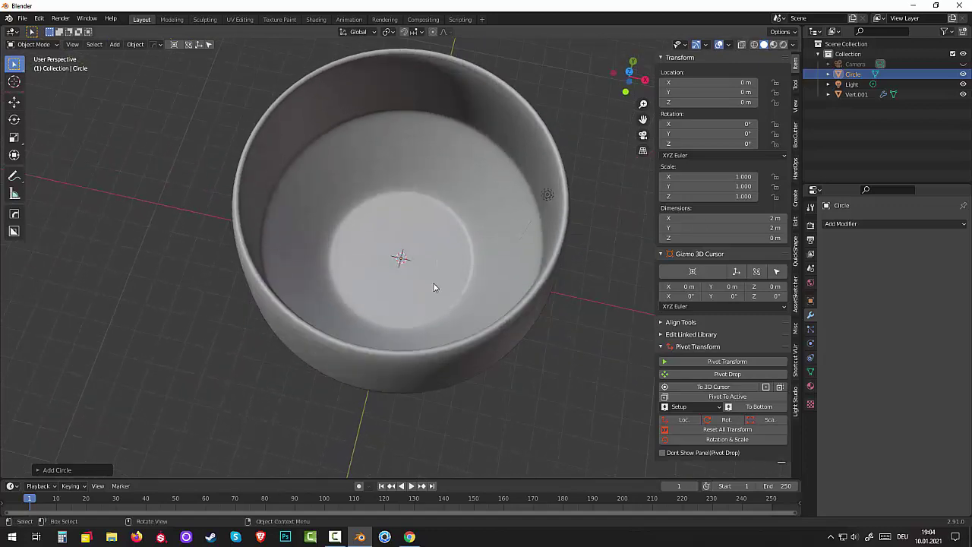
pyautogui.press('g')
pyautogui.press('z')
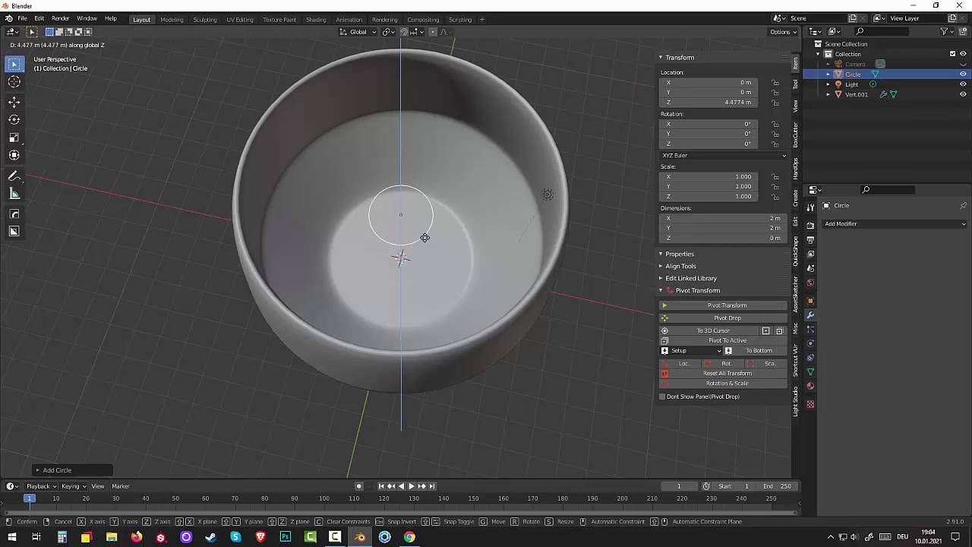
pyautogui.click(422, 210)
pyautogui.moveTo(422, 211); pyautogui.dragTo(438, 184, button='middle')
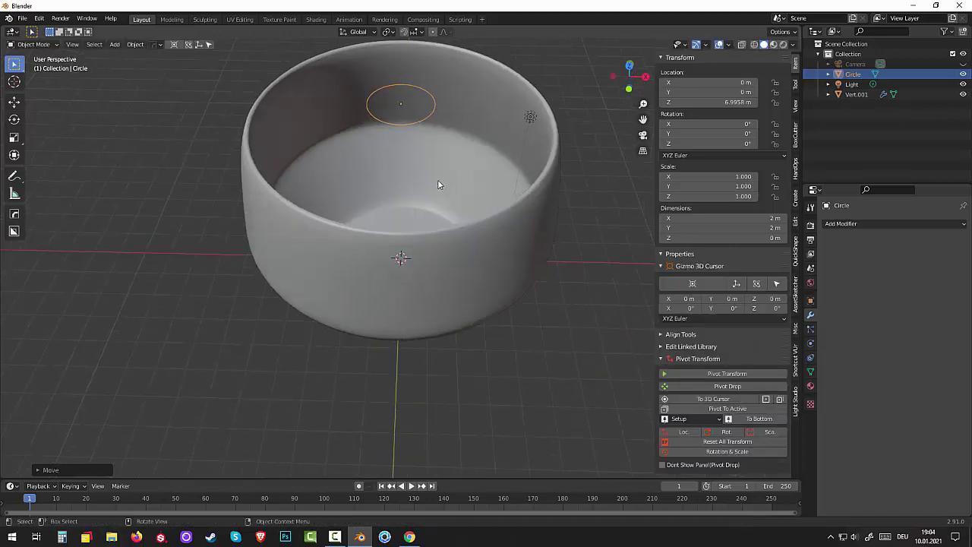
# Step: Enlarge the circle and lower it along Z to just inside the rim, at Z 4.7564 m
pyautogui.press('s')
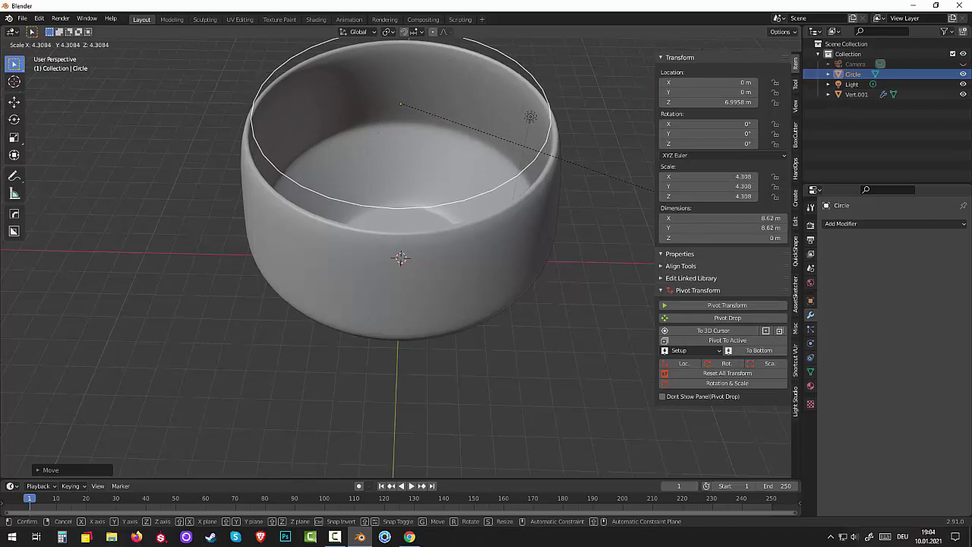
pyautogui.click(637, 186)
pyautogui.moveTo(638, 213)
pyautogui.mouseDown(button='middle')
pyautogui.moveTo(636, 181)
pyautogui.moveTo(607, 173)
pyautogui.mouseUp(button='middle')
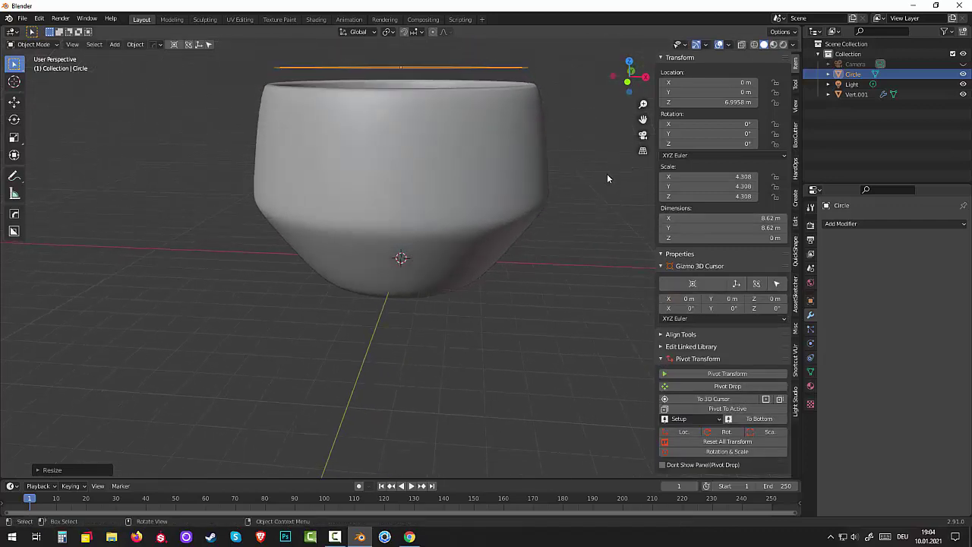
pyautogui.press('g')
pyautogui.press('z')
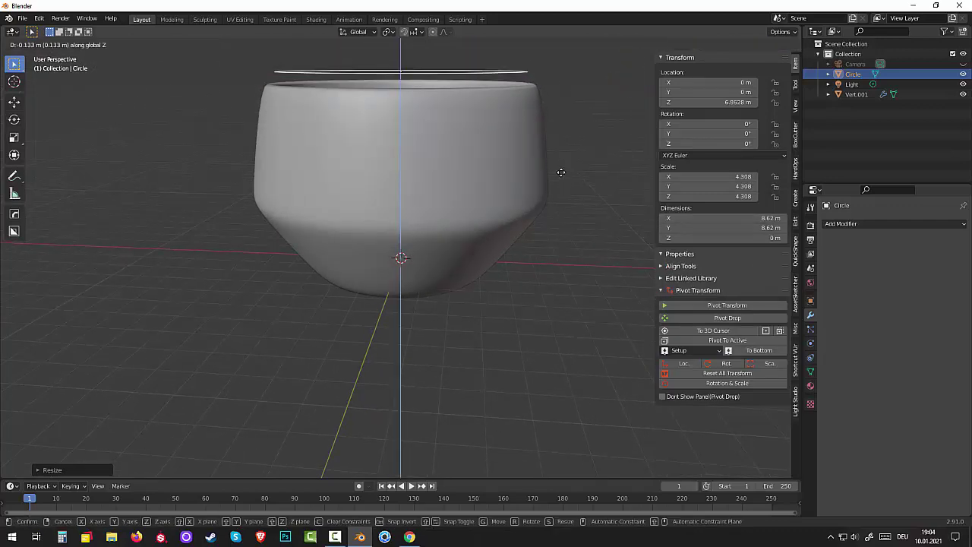
pyautogui.click(573, 178)
pyautogui.moveTo(573, 177)
pyautogui.mouseDown(button='middle')
pyautogui.moveTo(570, 223)
pyautogui.moveTo(566, 196)
pyautogui.mouseUp(button='middle')
pyautogui.press('g')
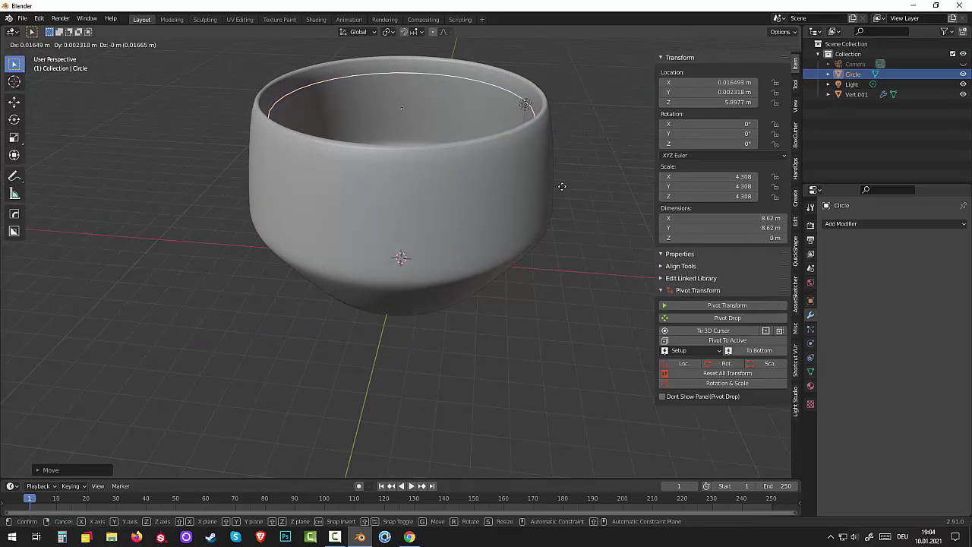
pyautogui.press('z')
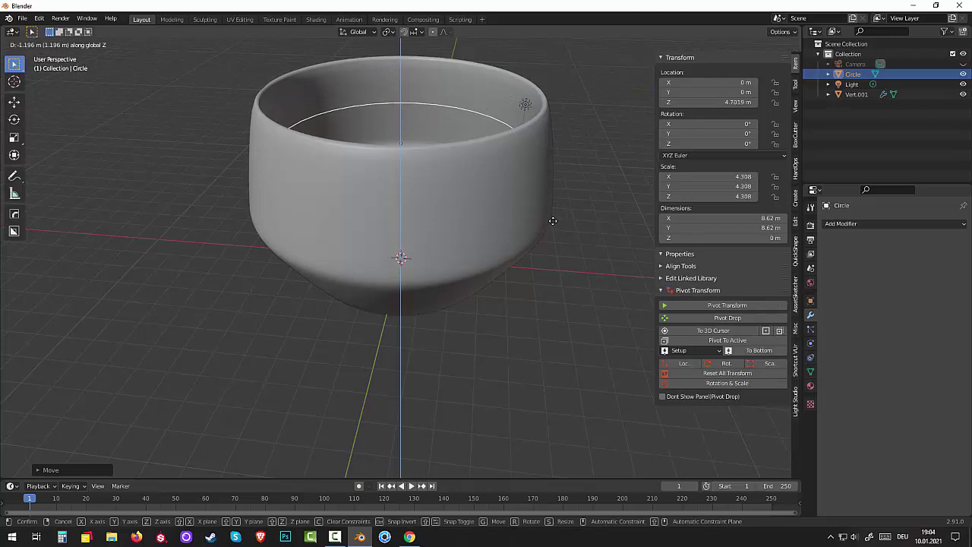
pyautogui.click(551, 217)
# Step: Scale the circle to meet the pot wall, 9.18 m across, and enter Edit Mode
pyautogui.moveTo(565, 211)
pyautogui.mouseDown(button='middle')
pyautogui.moveTo(572, 248)
pyautogui.moveTo(559, 262)
pyautogui.moveTo(539, 257)
pyautogui.mouseUp(button='middle')
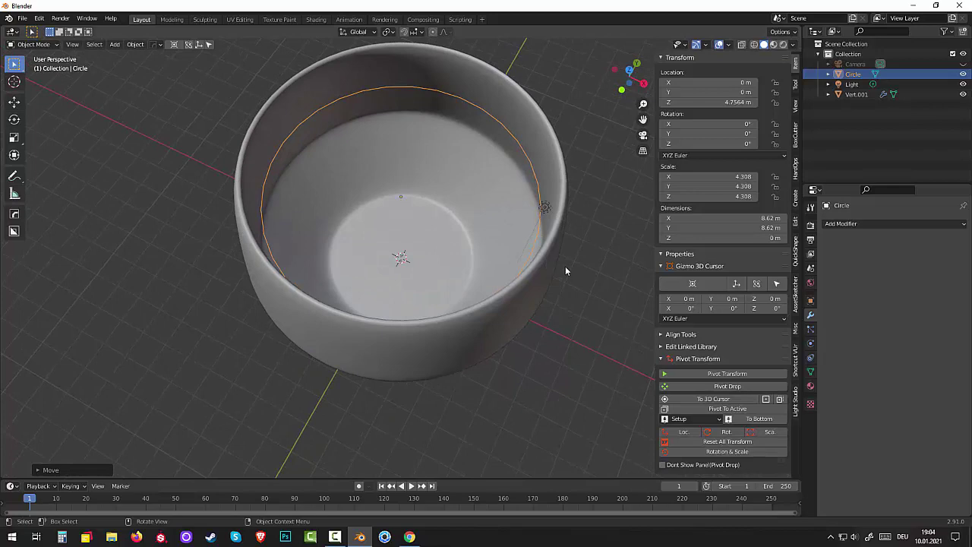
pyautogui.press('s')
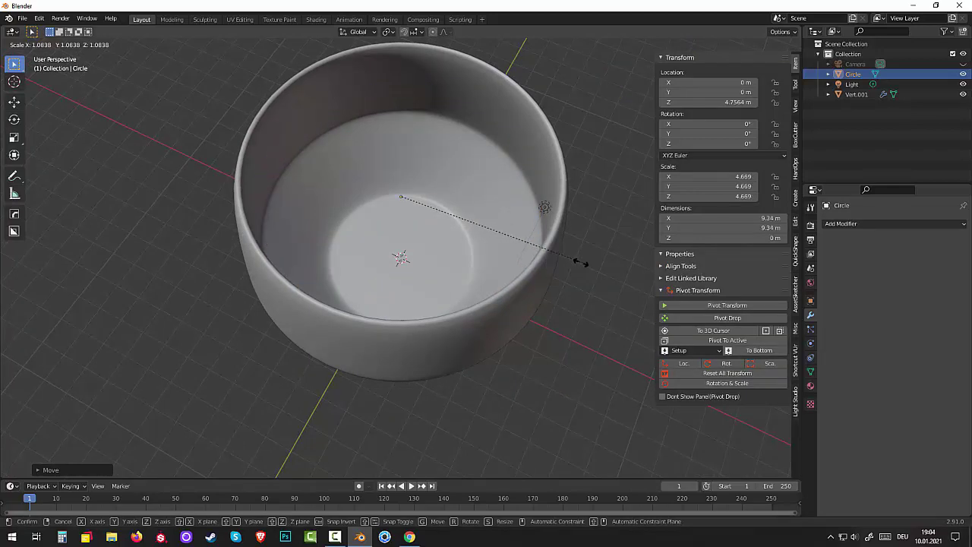
pyautogui.click(578, 264)
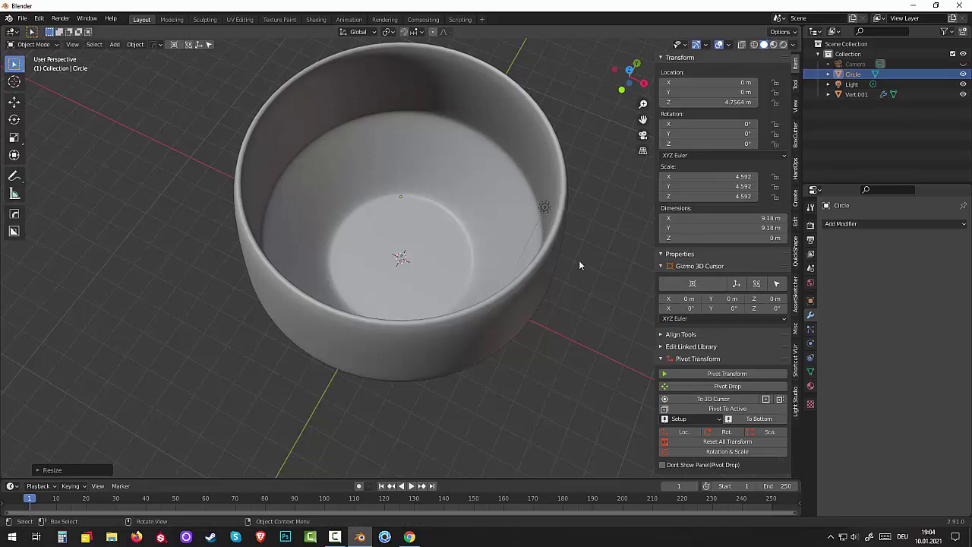
pyautogui.press('Tab')
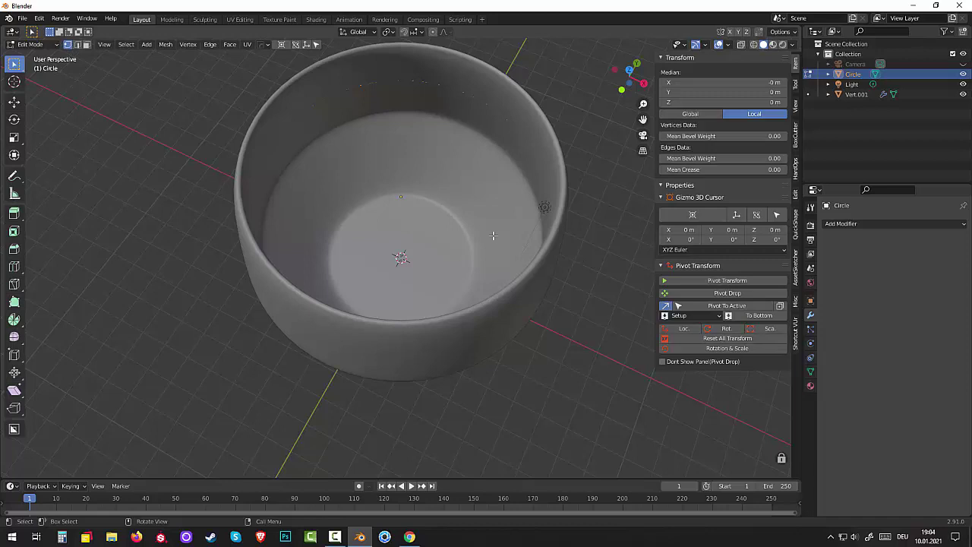
# Step: Fill the circle with a flat face and deselect it
pyautogui.press('f')
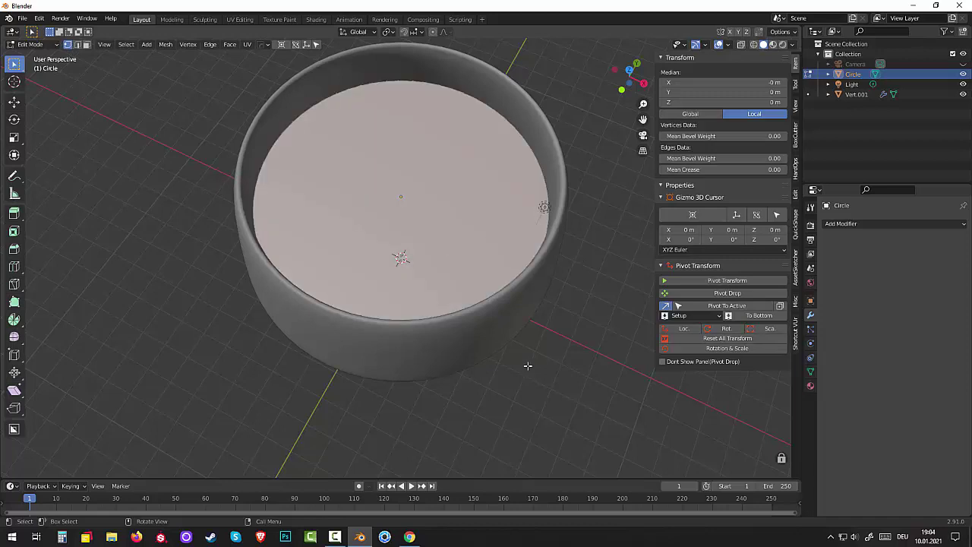
pyautogui.hotkey('alt', 'a')
pyautogui.moveTo(538, 336)
pyautogui.mouseDown(button='middle')
pyautogui.moveTo(539, 288)
pyautogui.moveTo(525, 324)
pyautogui.moveTo(510, 260)
pyautogui.moveTo(511, 350)
pyautogui.moveTo(521, 269)
pyautogui.moveTo(517, 291)
pyautogui.moveTo(516, 278)
pyautogui.moveTo(505, 286)
pyautogui.mouseUp(button='middle')
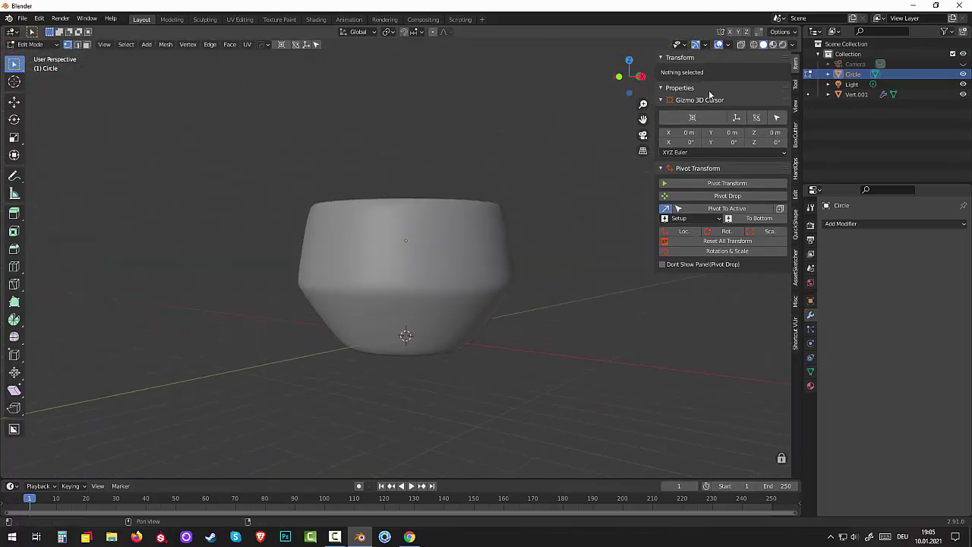
# Step: Turn on X-ray, select Vert.001, and return to Object Mode with the pot selected
pyautogui.click(740, 44)
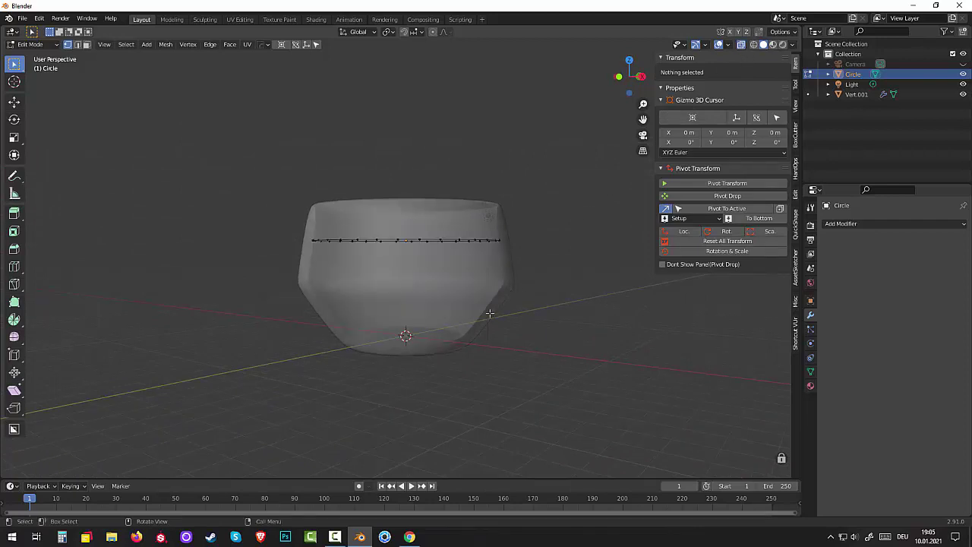
pyautogui.click(854, 94)
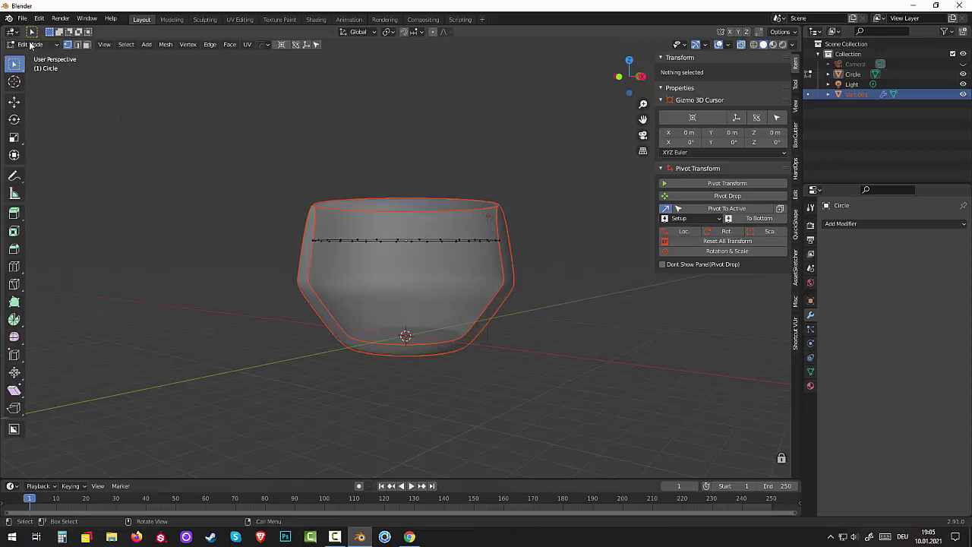
pyautogui.click(76, 44)
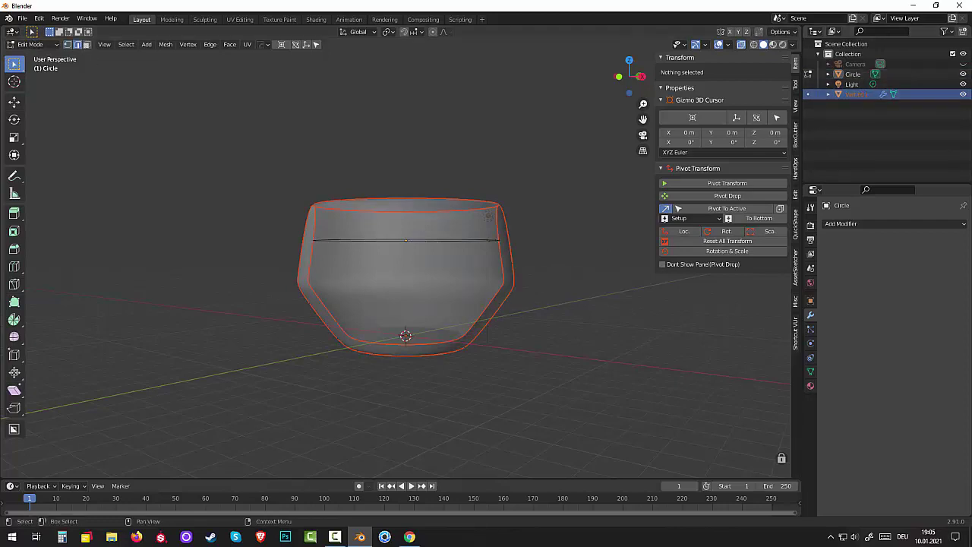
pyautogui.click(963, 93)
pyautogui.click(963, 93)
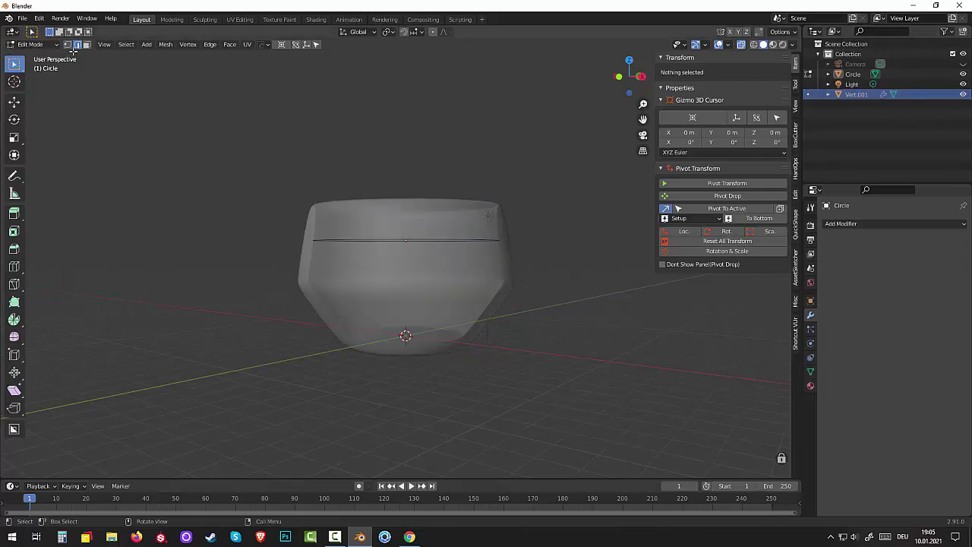
pyautogui.click(30, 44)
pyautogui.click(30, 55)
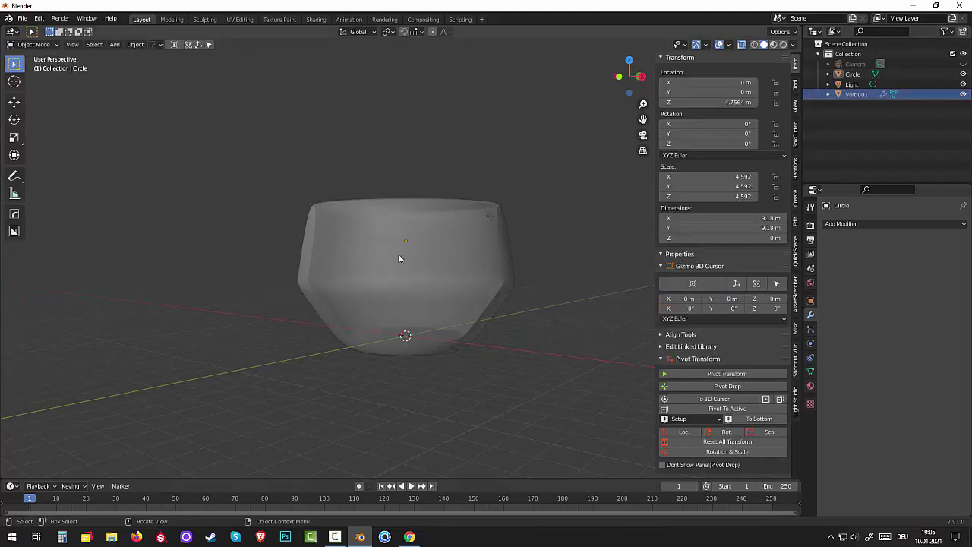
pyautogui.click(424, 252)
# Step: Put the pot in Edit Mode with vertex select and a front view
pyautogui.click(32, 44)
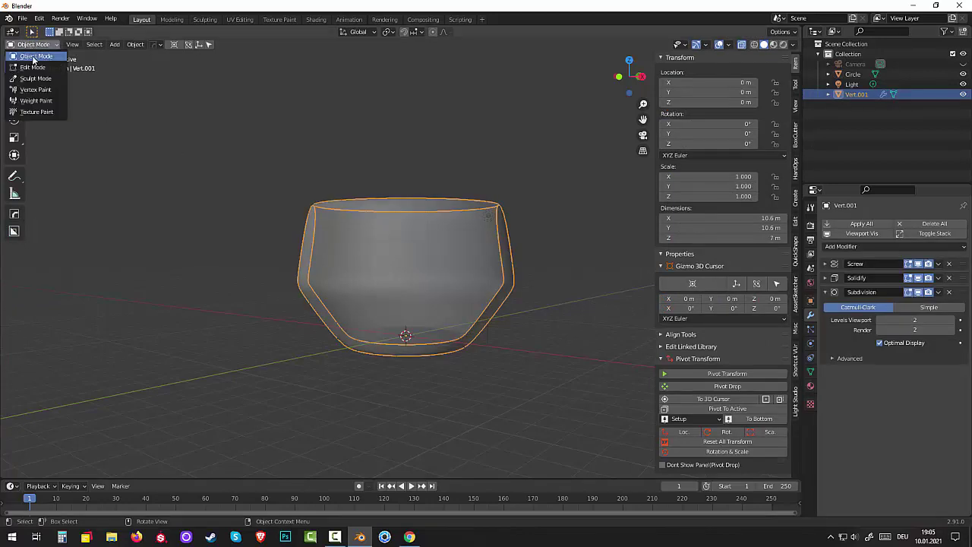
pyautogui.click(36, 68)
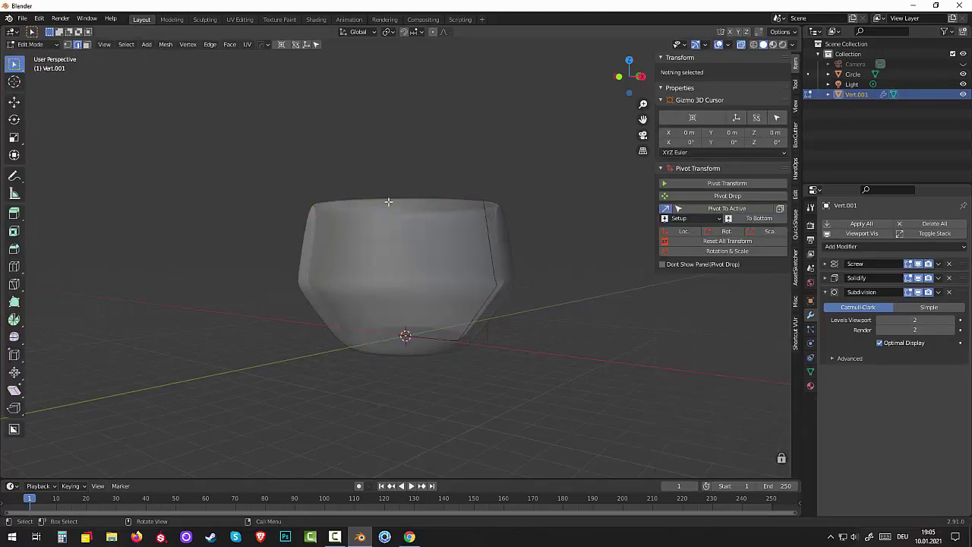
pyautogui.click(482, 201)
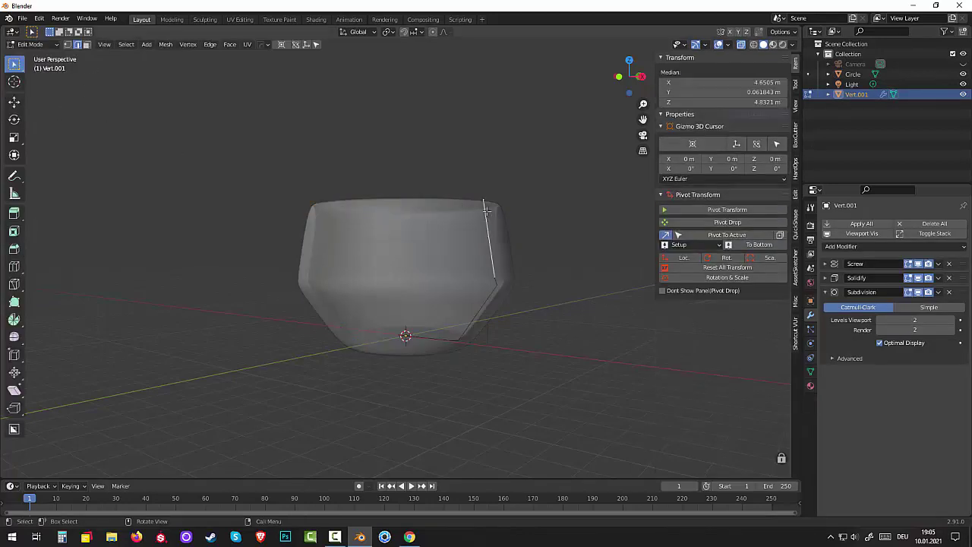
pyautogui.click(67, 44)
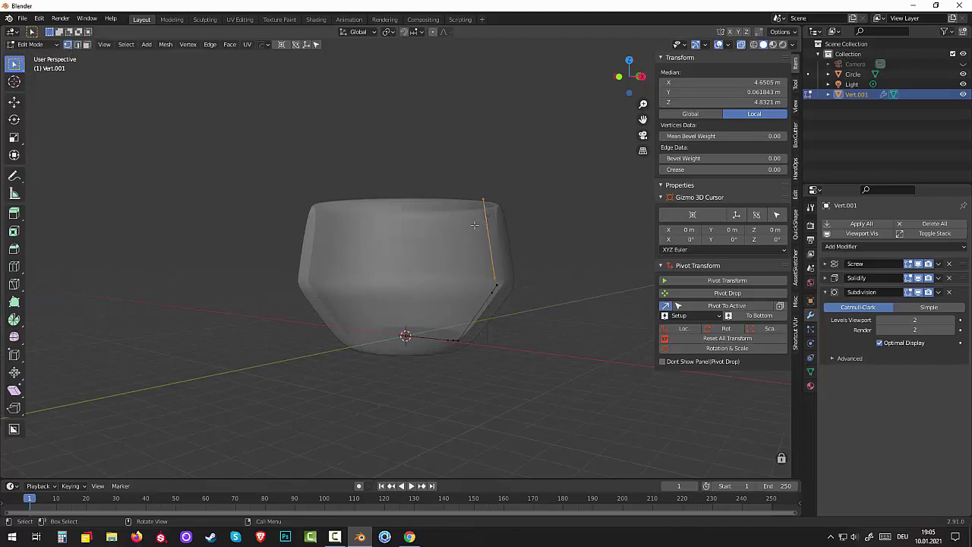
pyautogui.press('KP_1')
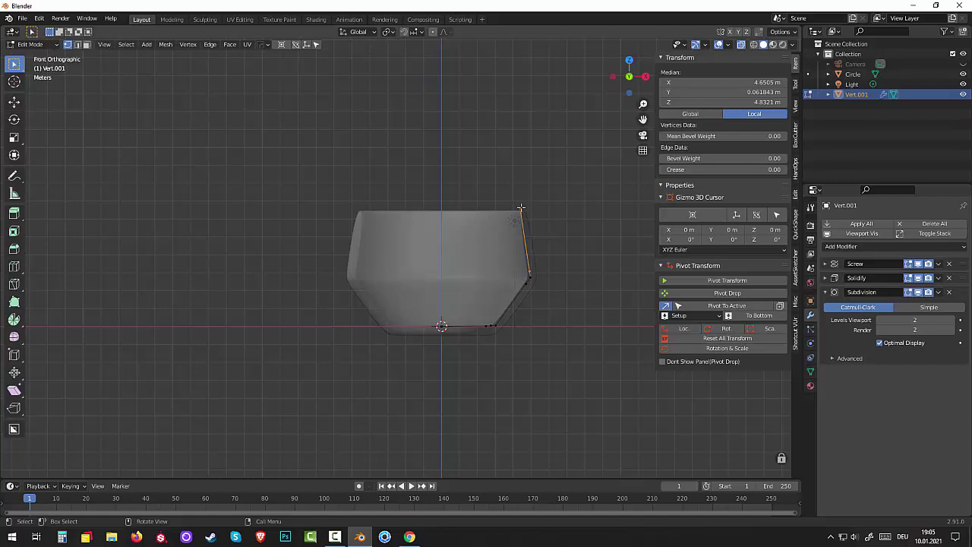
pyautogui.press('g')
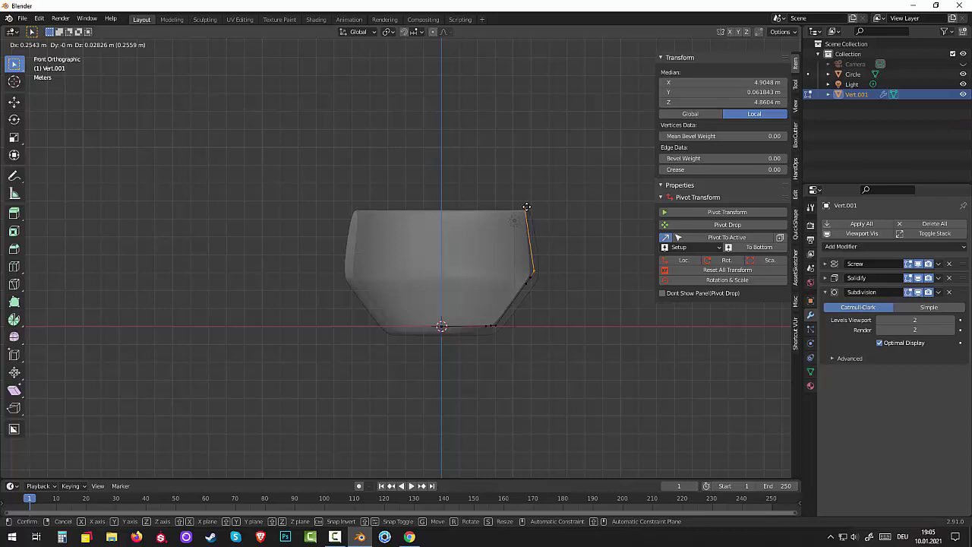
pyautogui.rightClick(526, 207)
# Step: Move the top profile vertex outward to flare the rim, then turn off X-ray
pyautogui.click(519, 208)
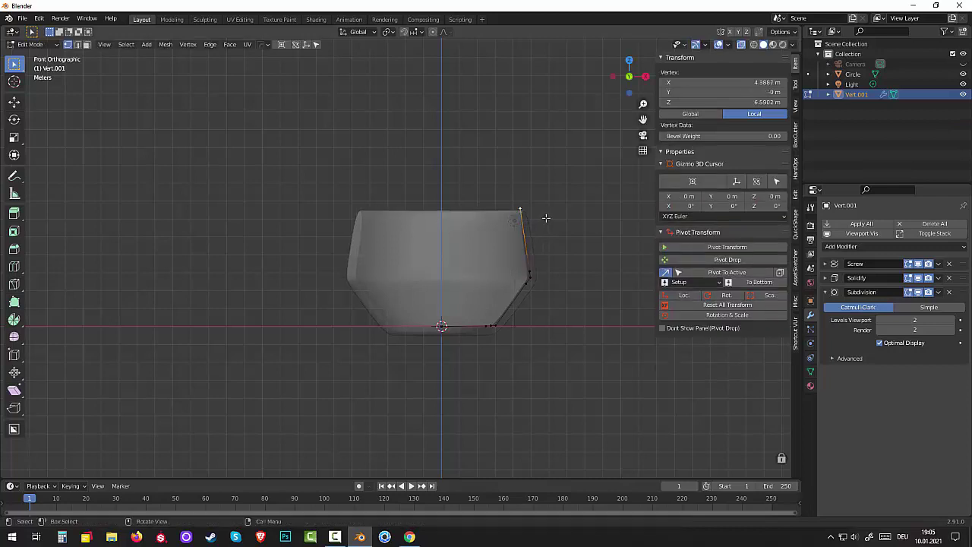
pyautogui.press('g')
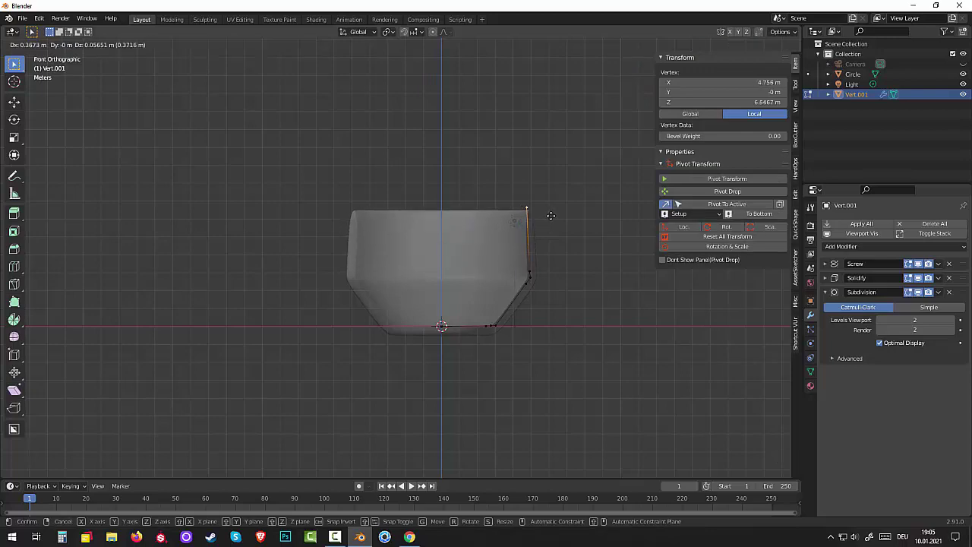
pyautogui.click(550, 216)
pyautogui.click(559, 237)
pyautogui.moveTo(559, 231); pyautogui.dragTo(547, 278, button='middle')
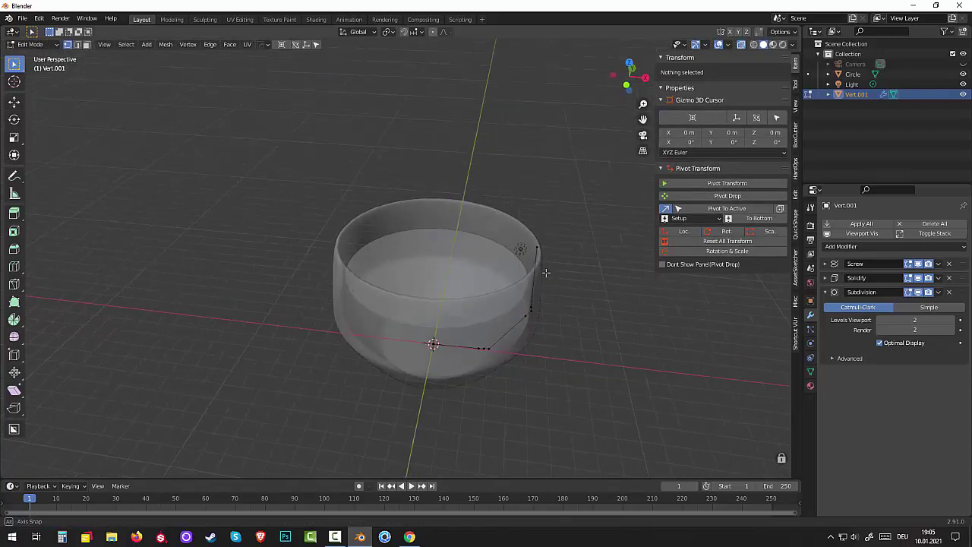
pyautogui.click(742, 44)
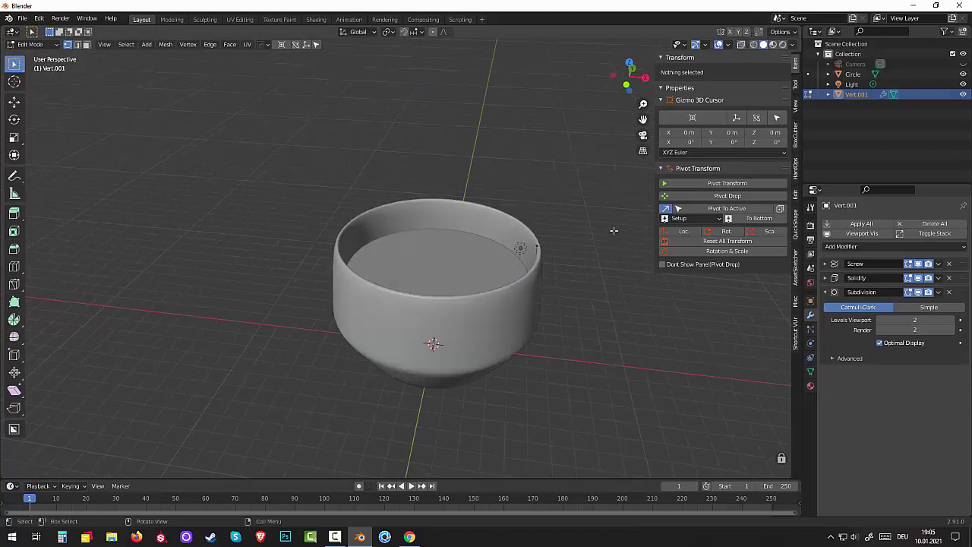
pyautogui.moveTo(585, 296); pyautogui.dragTo(501, 268, button='middle')
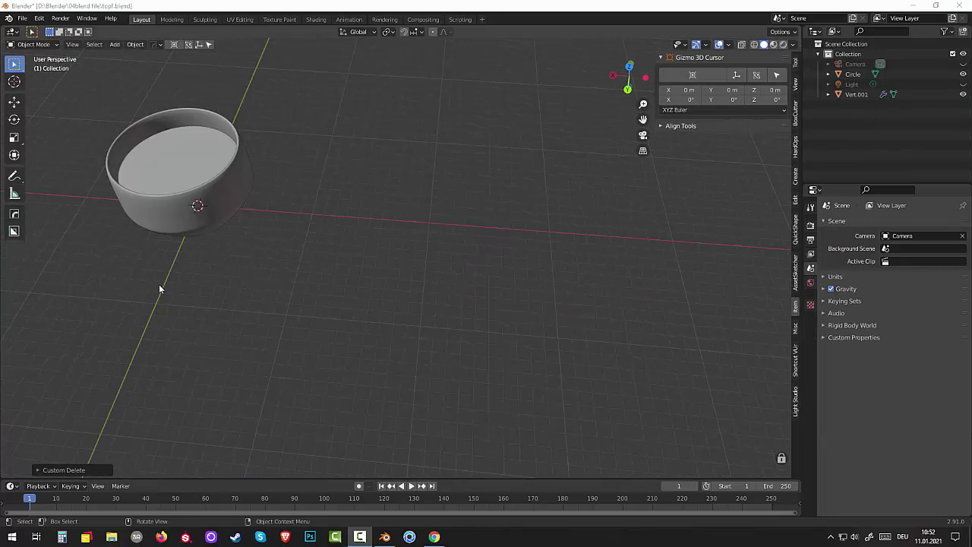
# Step: Add a NURBS path and move it along X beside the pot
pyautogui.moveTo(263, 286)
pyautogui.mouseDown(button='middle')
pyautogui.moveTo(268, 257)
pyautogui.moveTo(266, 272)
pyautogui.mouseUp(button='middle')
pyautogui.press('shift')
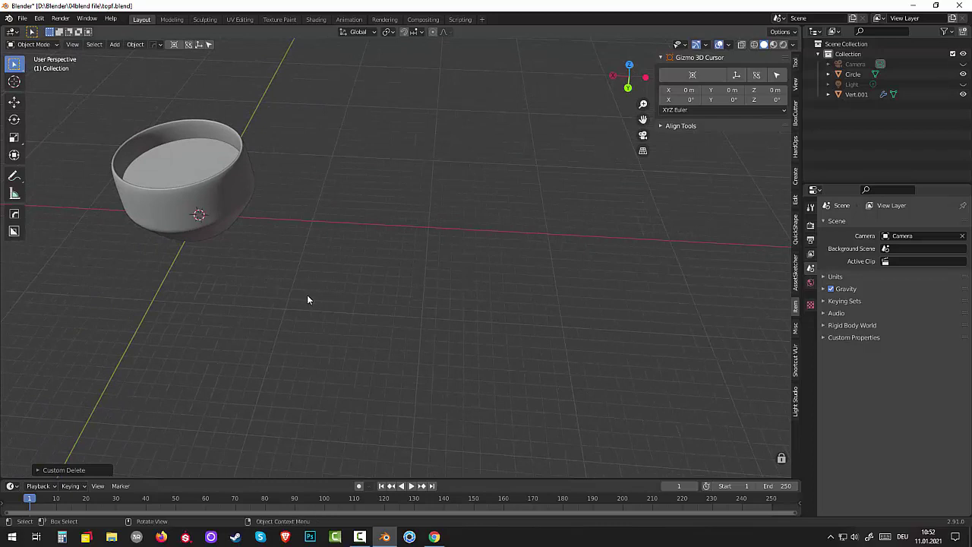
pyautogui.hotkey('shift', 'a')
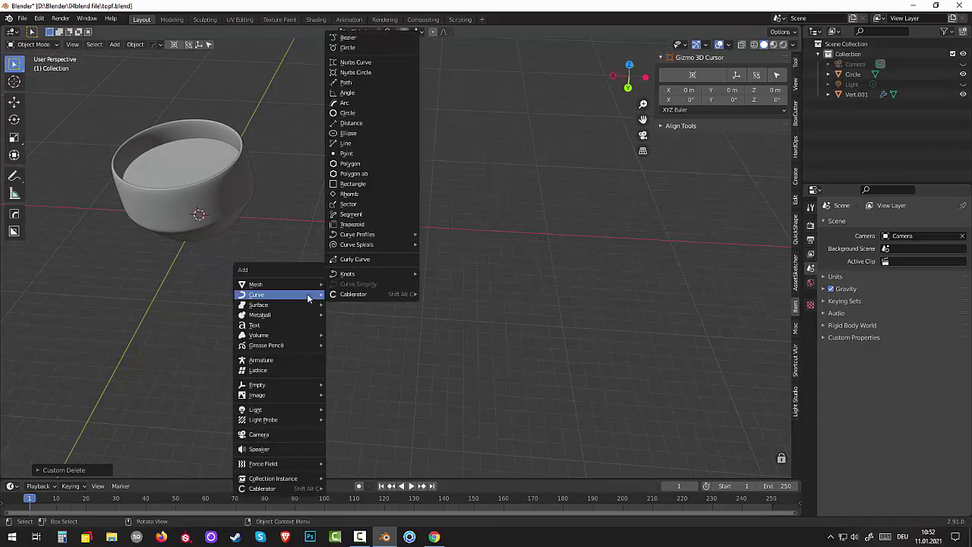
pyautogui.click(345, 82)
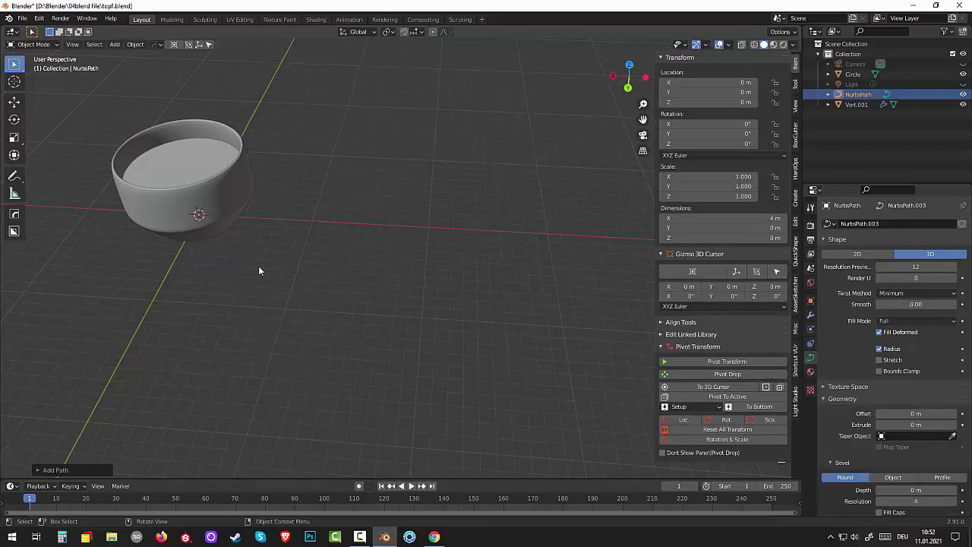
pyautogui.press('g')
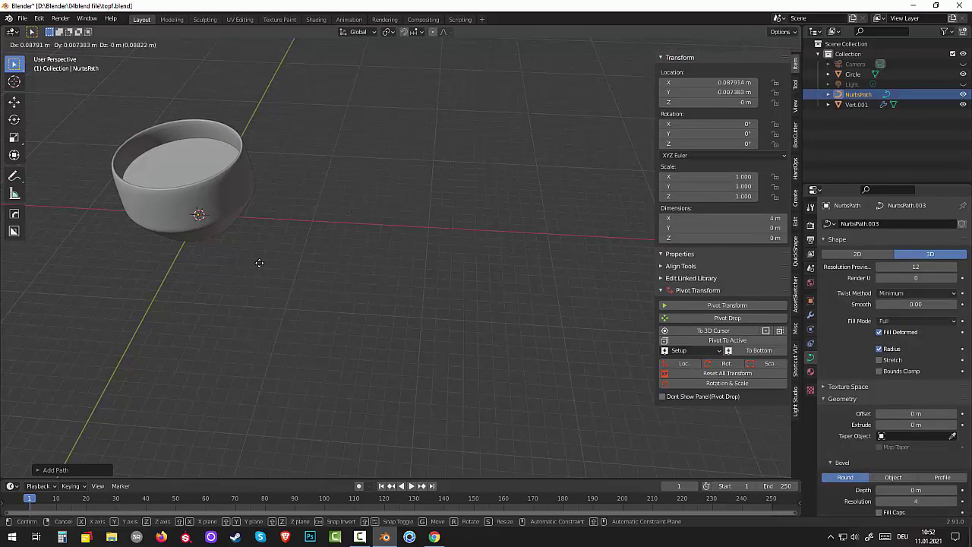
pyautogui.press('x')
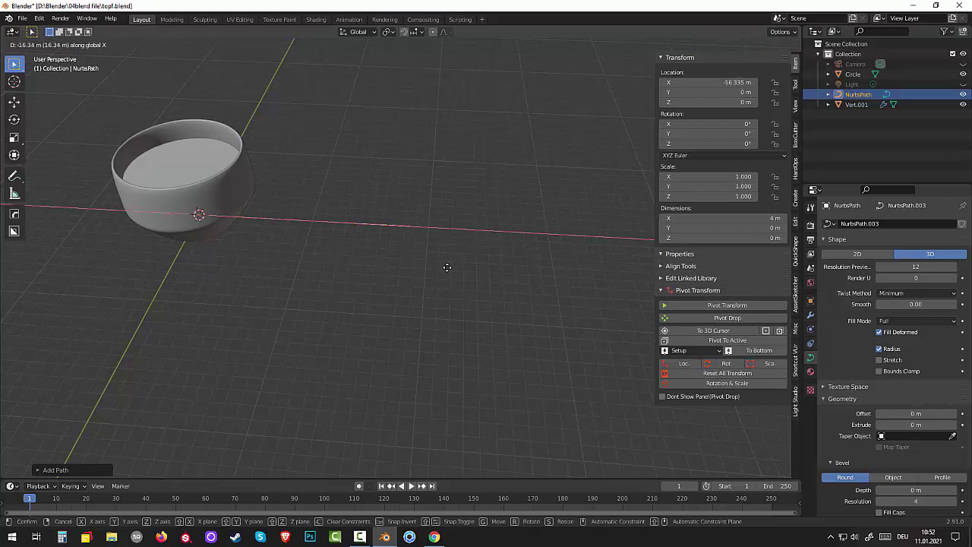
pyautogui.click(445, 272)
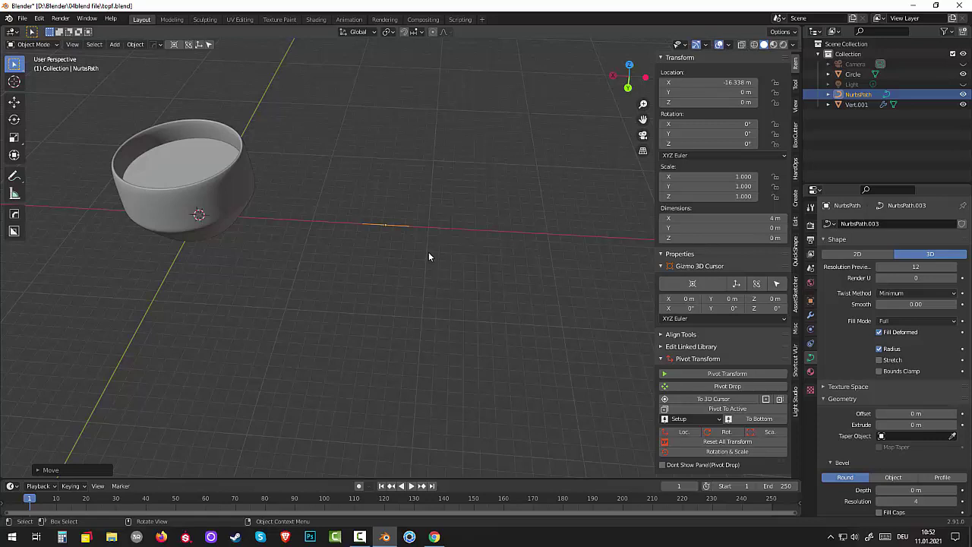
# Step: Stretch the path along X to 20.4 m and shift it to X −23.349 m
pyautogui.press('s')
pyautogui.press('x')
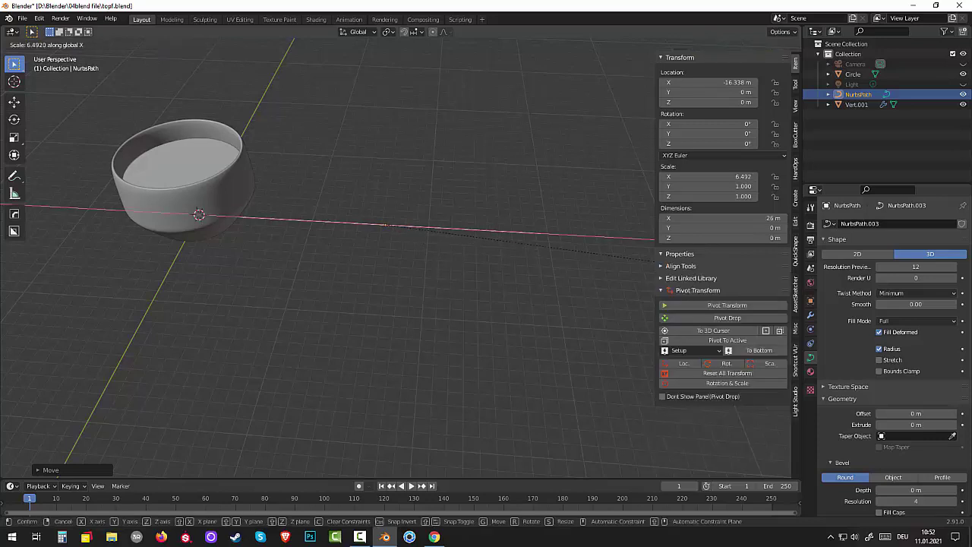
pyautogui.click(566, 294)
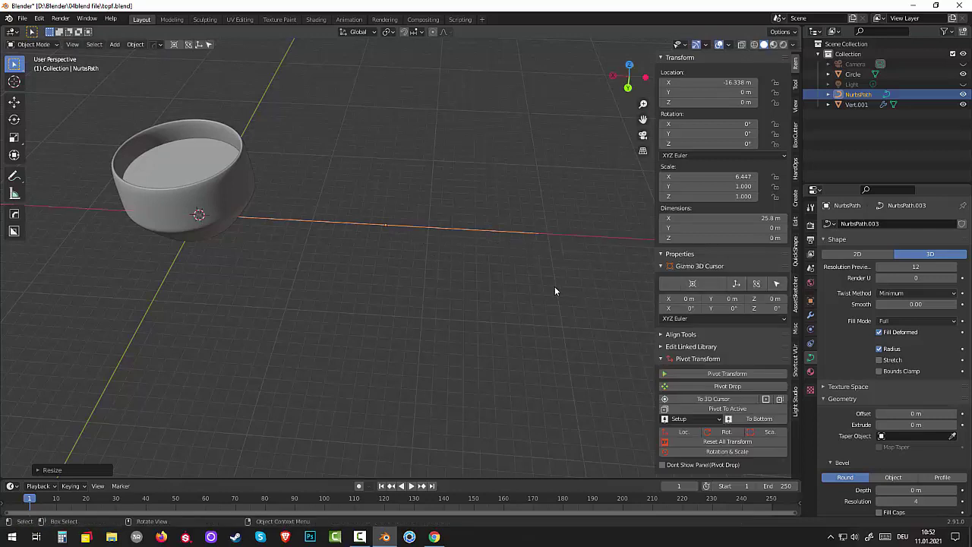
pyautogui.scroll(-3, 488, 285)
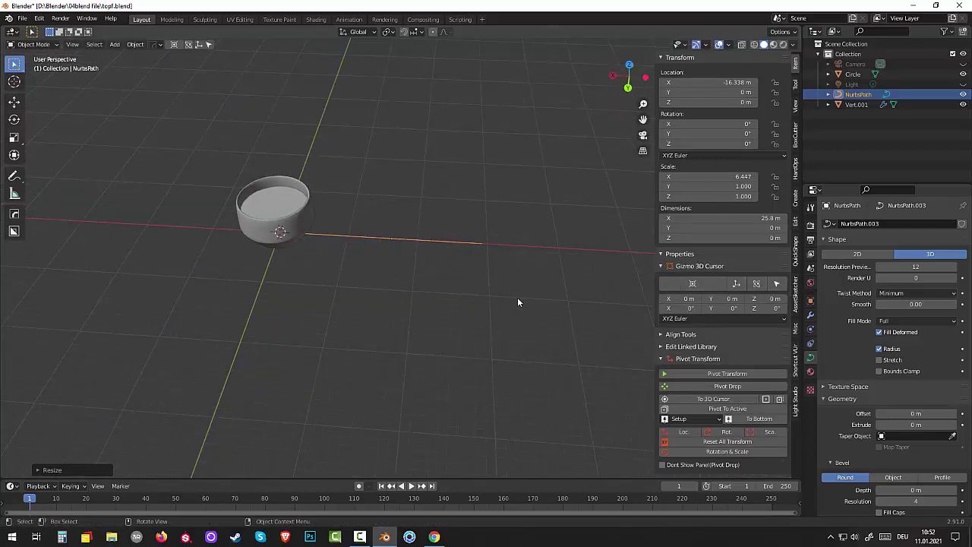
pyautogui.press('s')
pyautogui.press('x')
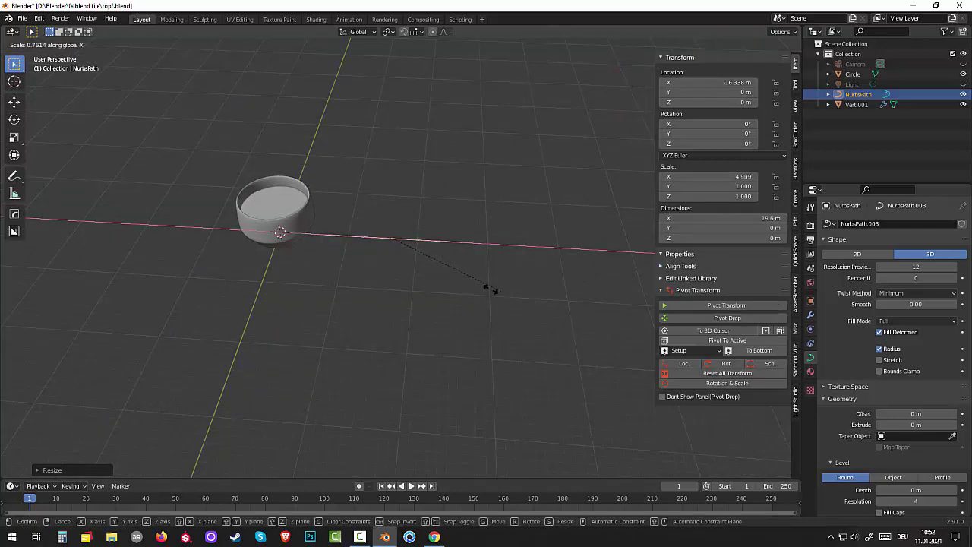
pyautogui.click(508, 292)
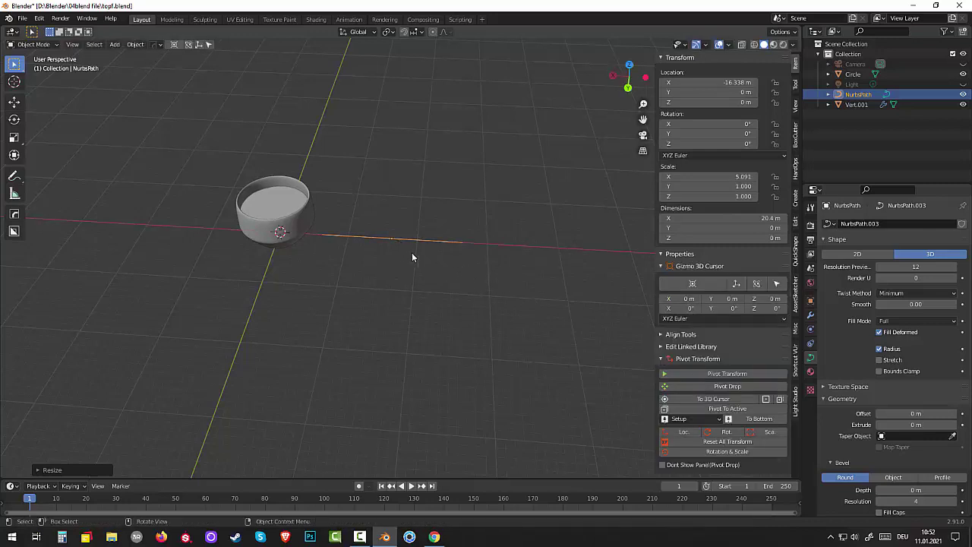
pyautogui.press('g')
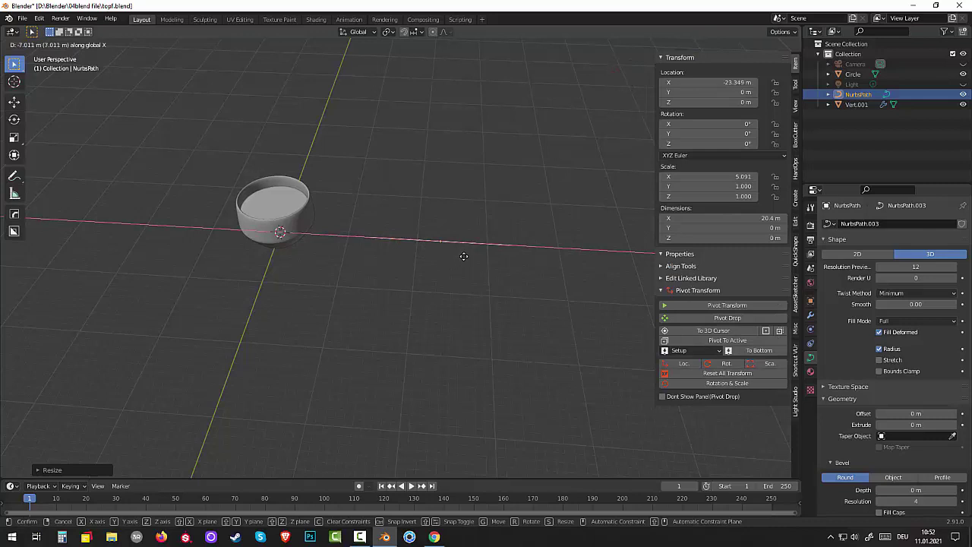
pyautogui.click(461, 255)
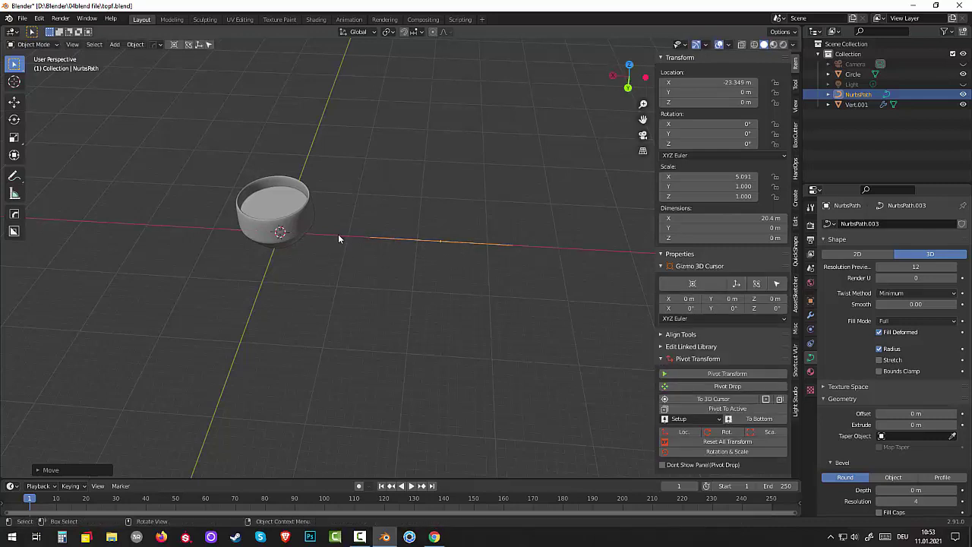
pyautogui.click(337, 238)
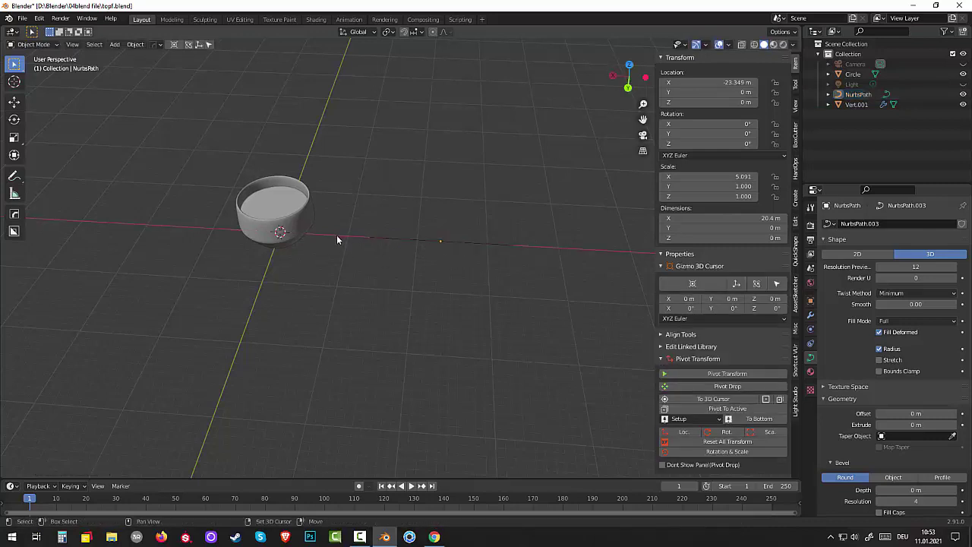
pyautogui.hotkey('shift', 'a')
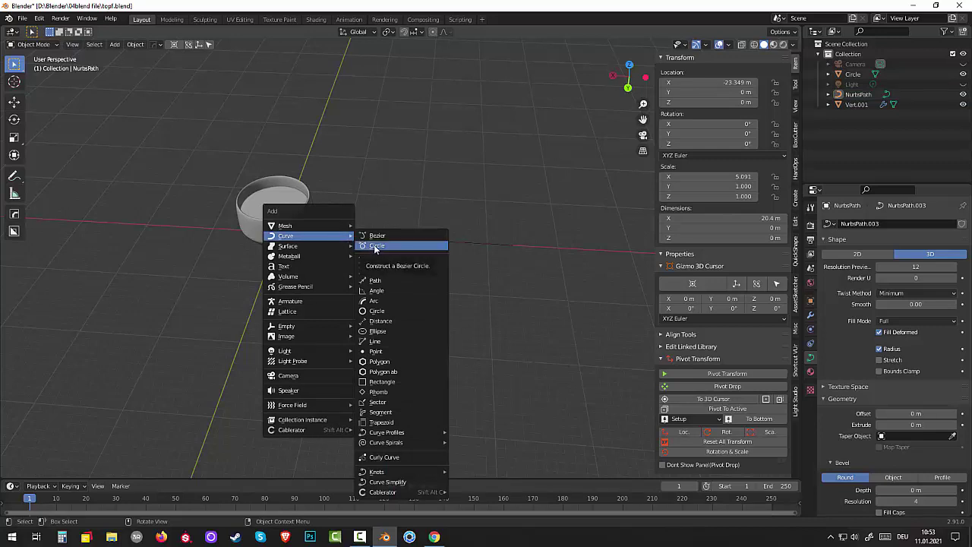
# Step: Add a Bezier circle at X −8.04 m scaled to 1.322, then select the NurbsPath
pyautogui.click(374, 246)
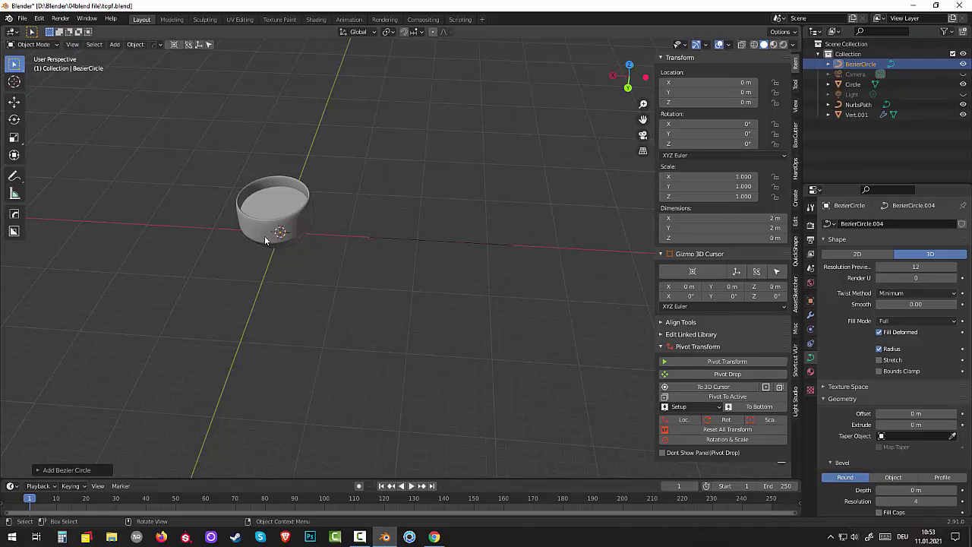
pyautogui.press('g')
pyautogui.press('x')
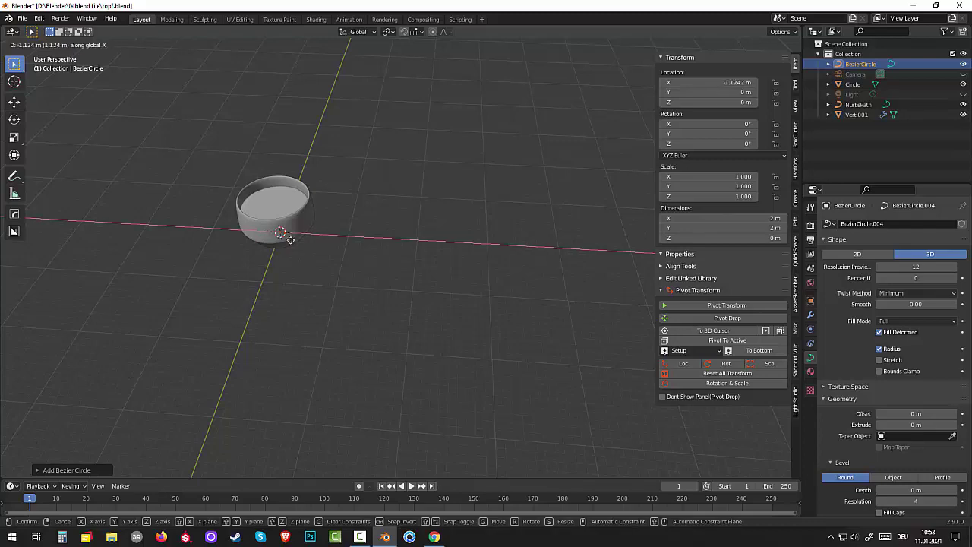
pyautogui.click(317, 244)
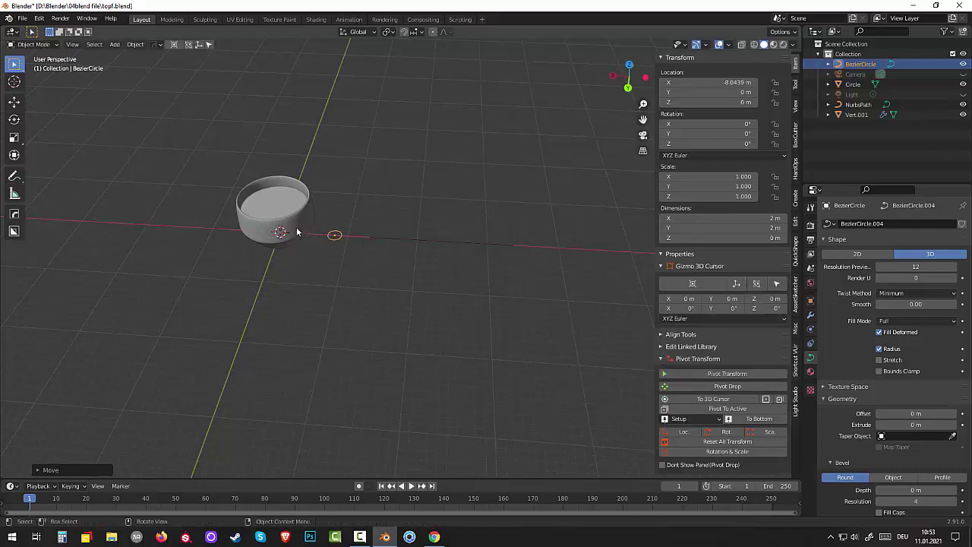
pyautogui.scroll(3, 296, 226)
pyautogui.moveTo(297, 230)
pyautogui.mouseDown(button='middle')
pyautogui.moveTo(289, 261)
pyautogui.moveTo(275, 246)
pyautogui.mouseUp(button='middle')
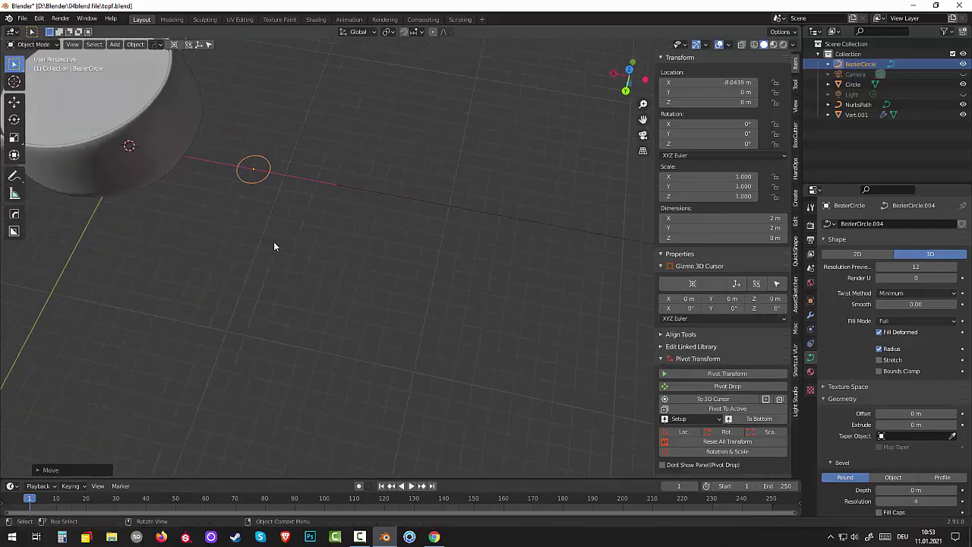
pyautogui.press('s')
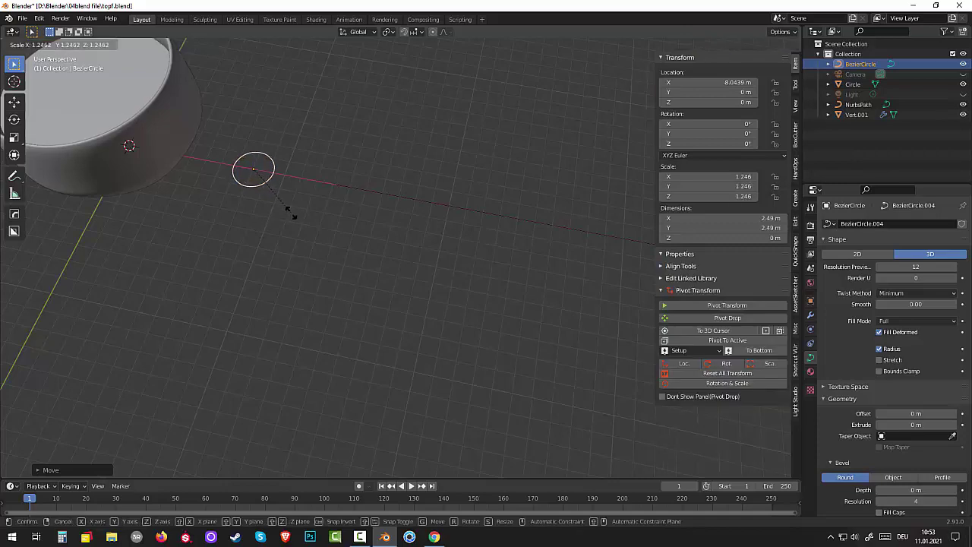
pyautogui.click(295, 215)
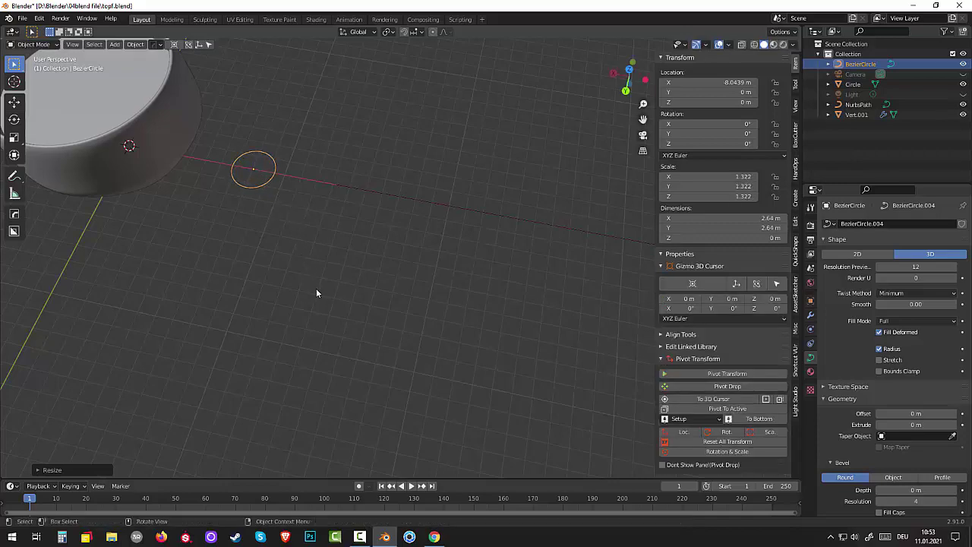
pyautogui.moveTo(315, 288)
pyautogui.mouseDown(button='middle')
pyautogui.moveTo(323, 267)
pyautogui.moveTo(374, 229)
pyautogui.mouseUp(button='middle')
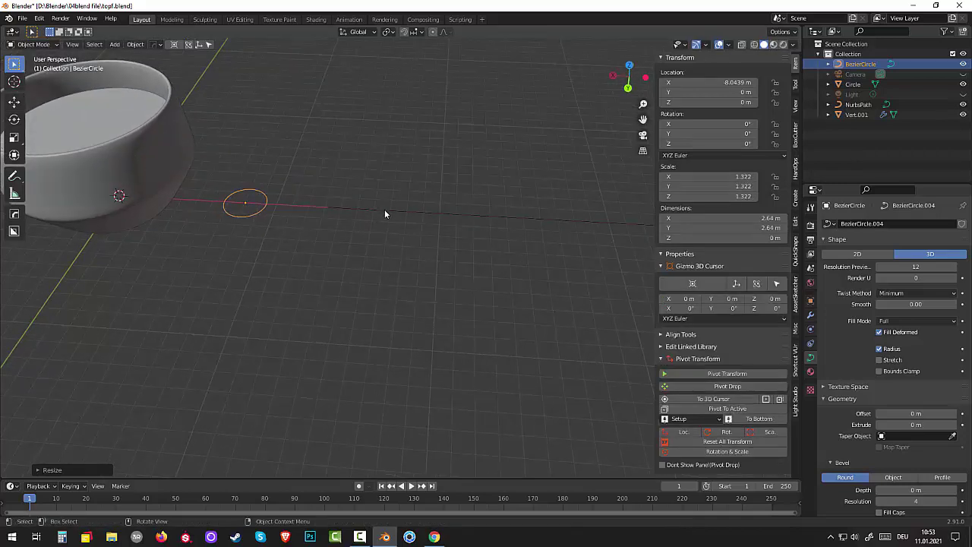
pyautogui.click(384, 210)
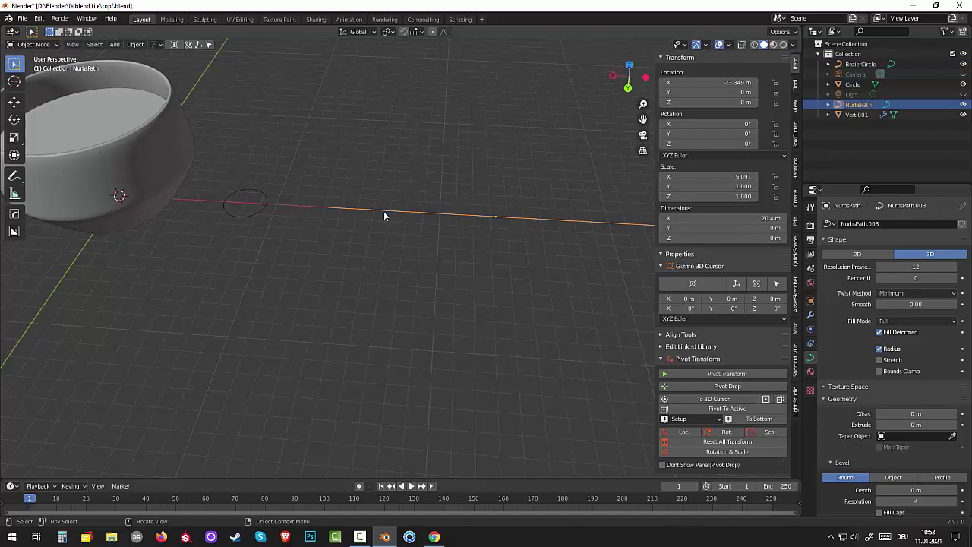
# Step: Bevel the NurbsPath with BezierCircle as its profile object, forming a 2.64 m-thick capped tube
pyautogui.scroll(-2, 889, 413)
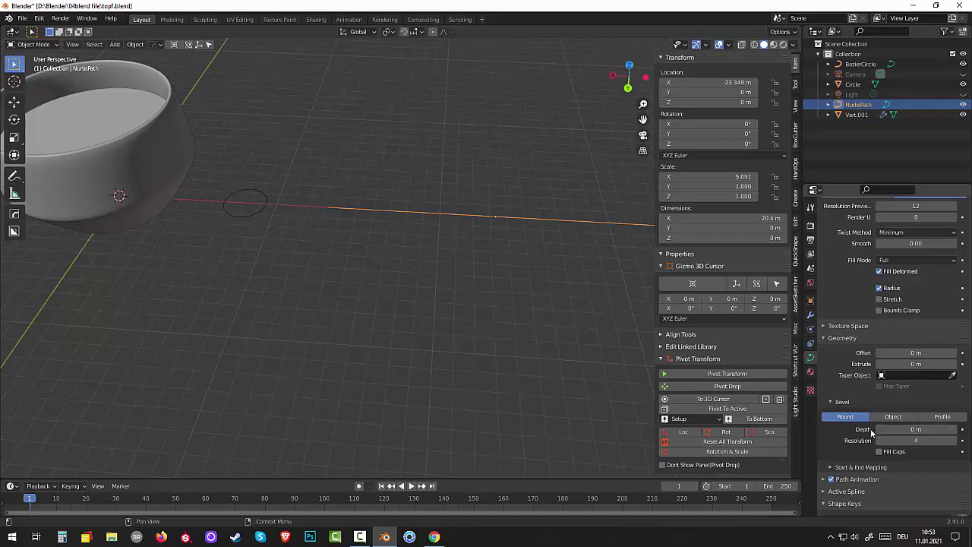
pyautogui.moveTo(912, 430); pyautogui.dragTo(953, 430)
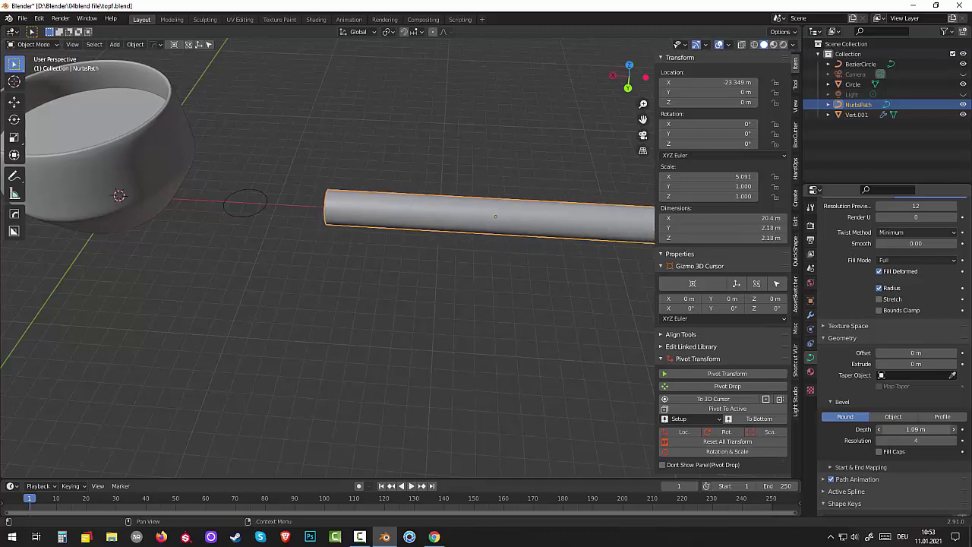
pyautogui.click(894, 417)
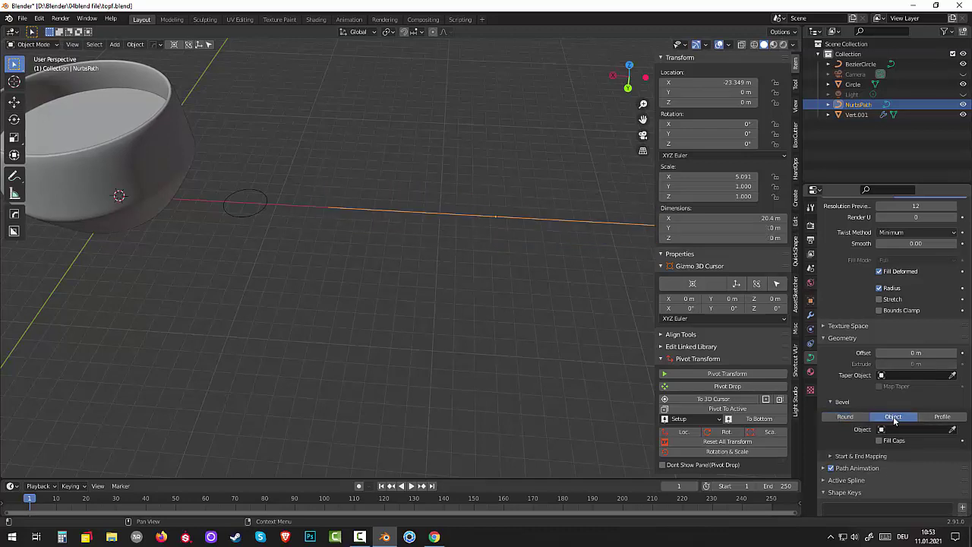
pyautogui.click(951, 430)
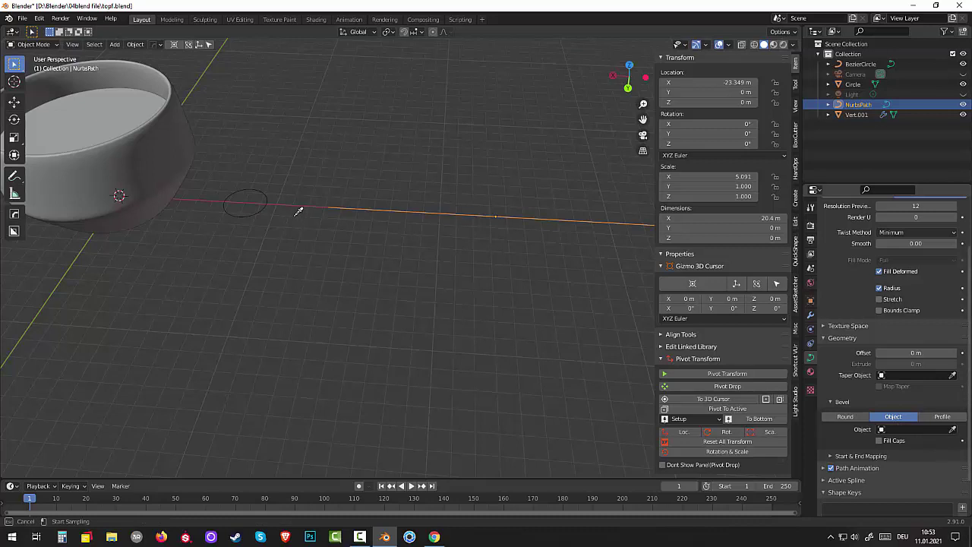
pyautogui.click(265, 205)
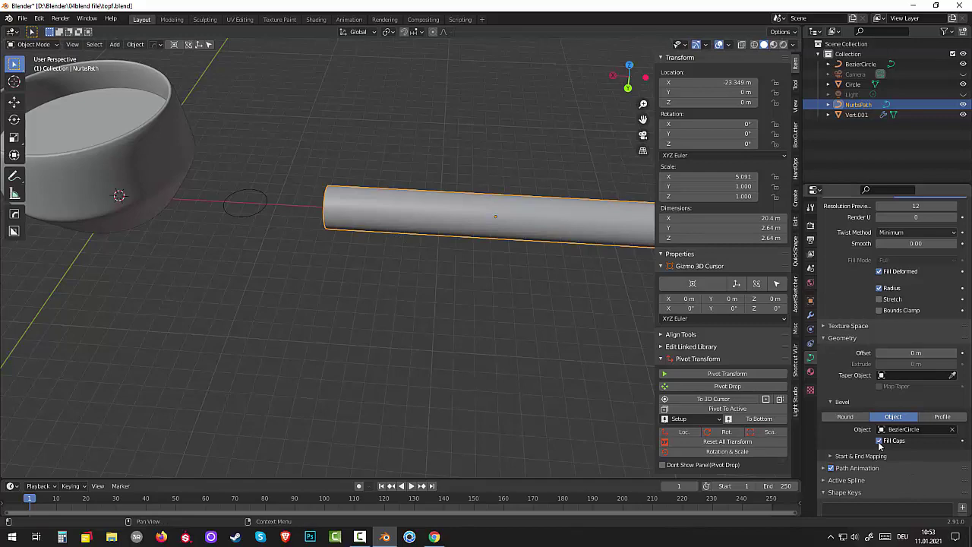
pyautogui.moveTo(450, 332)
pyautogui.mouseDown(button='middle')
pyautogui.moveTo(346, 270)
pyautogui.moveTo(388, 274)
pyautogui.moveTo(391, 290)
pyautogui.moveTo(363, 294)
pyautogui.mouseUp(button='middle')
pyautogui.scroll(-3, 383, 273)
pyautogui.scroll(2, 266, 277)
pyautogui.scroll(2, 454, 256)
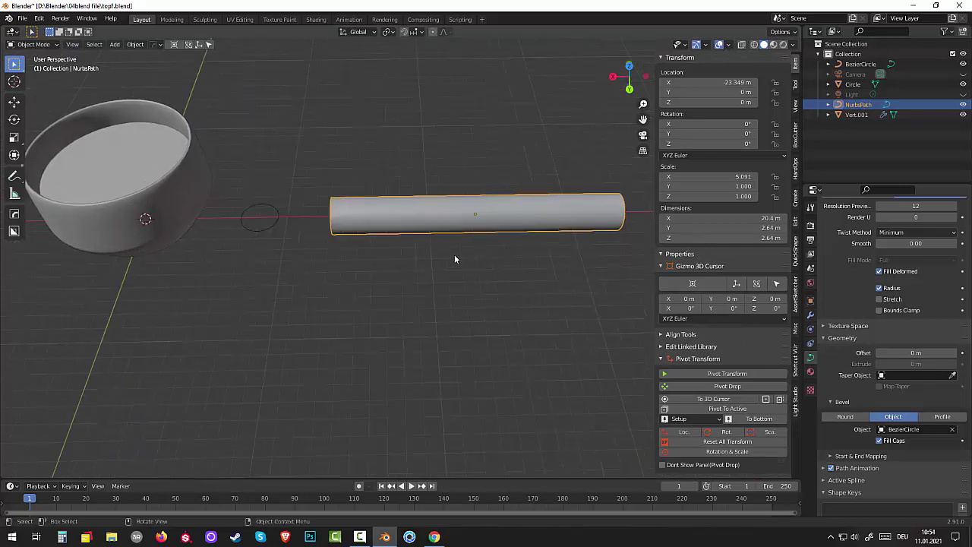
pyautogui.moveTo(370, 247); pyautogui.dragTo(399, 260, button='middle')
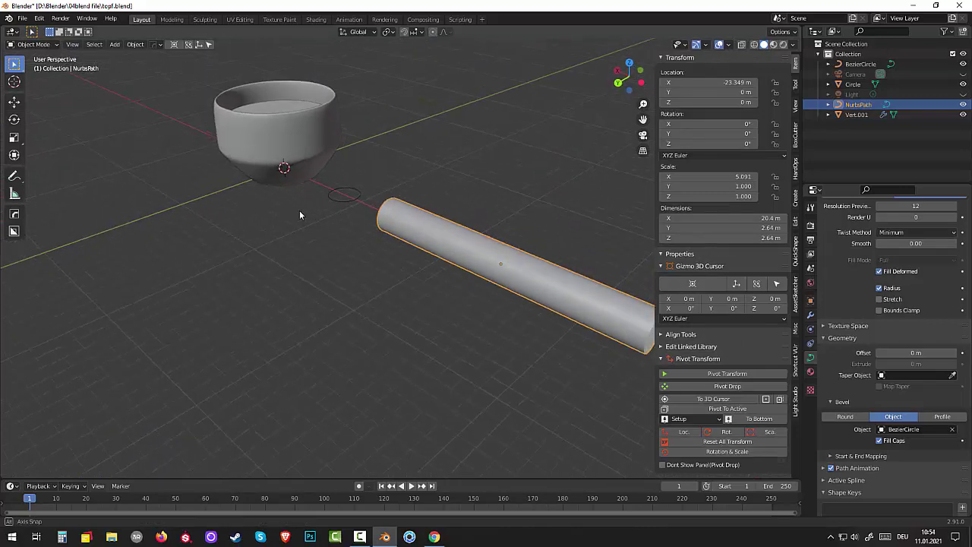
pyautogui.scroll(-2, 400, 260)
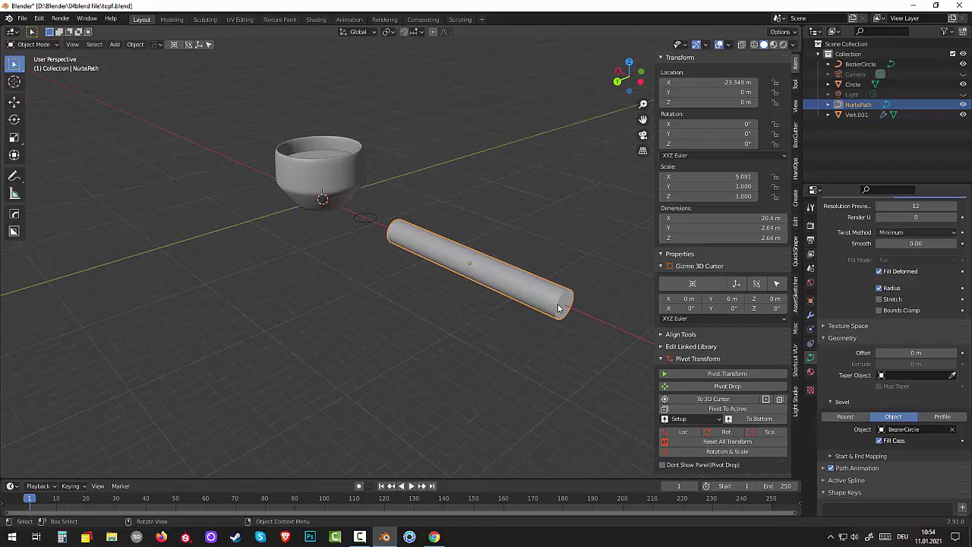
# Step: Shrink one end point's radius to a sharp tip and the other end's radius to 0.570
pyautogui.press('Tab')
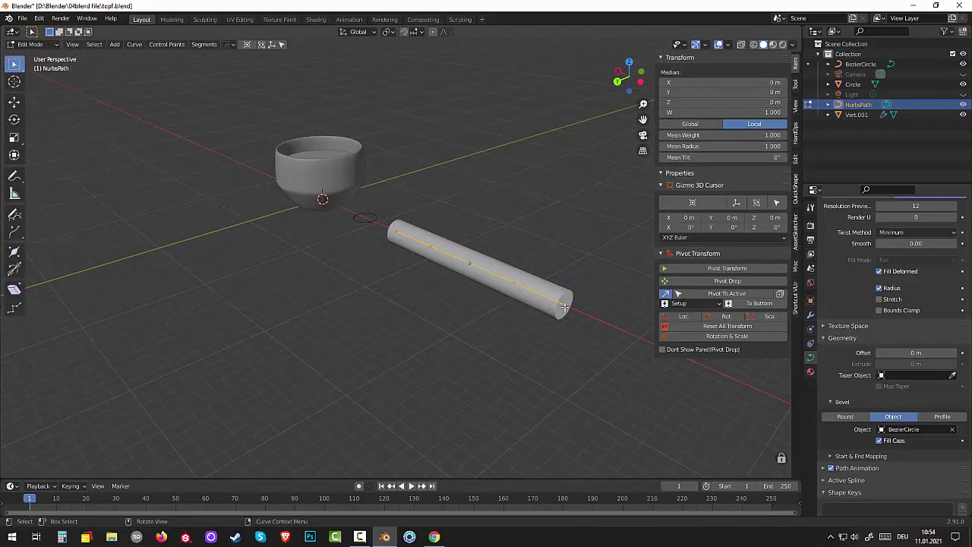
pyautogui.click(566, 304)
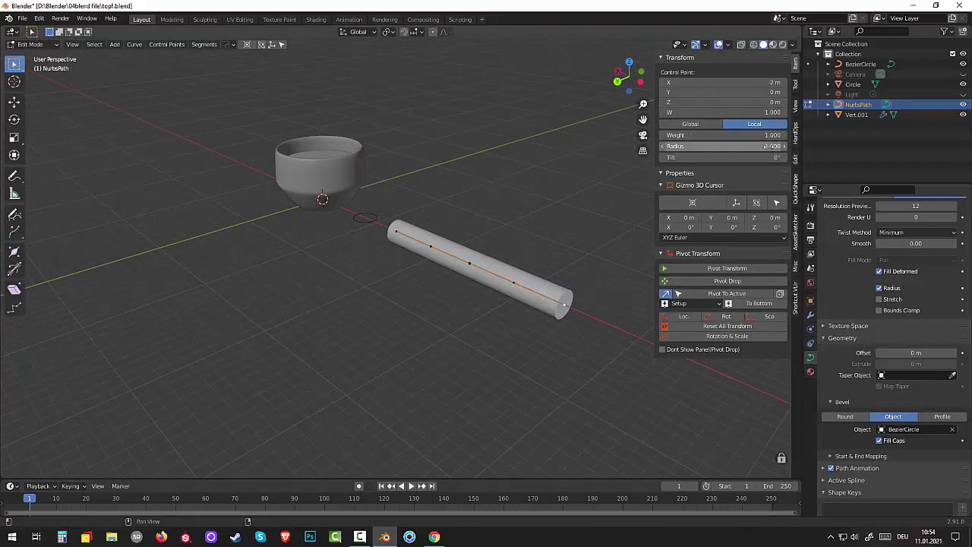
pyautogui.moveTo(772, 145); pyautogui.dragTo(713, 146)
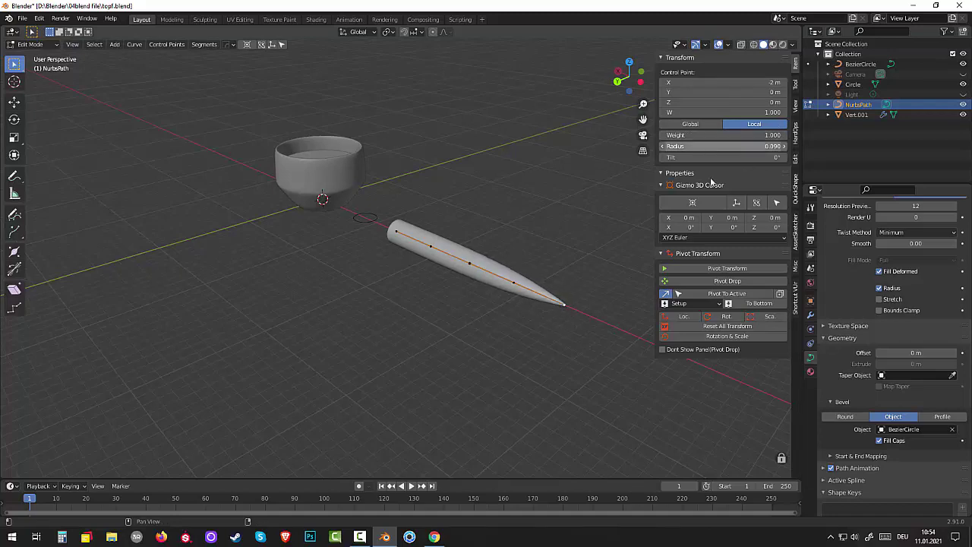
pyautogui.moveTo(521, 211); pyautogui.dragTo(265, 279, button='middle')
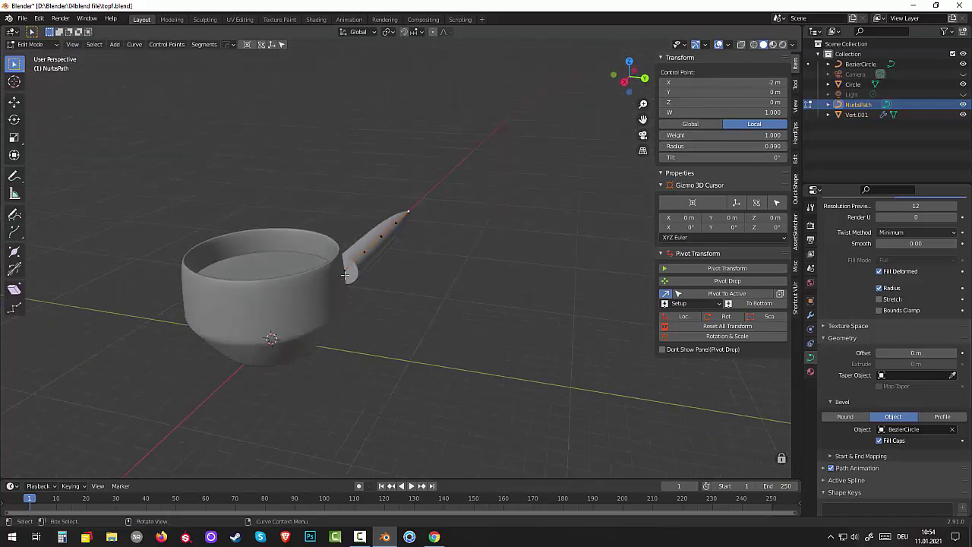
pyautogui.moveTo(372, 291); pyautogui.dragTo(336, 306, button='middle')
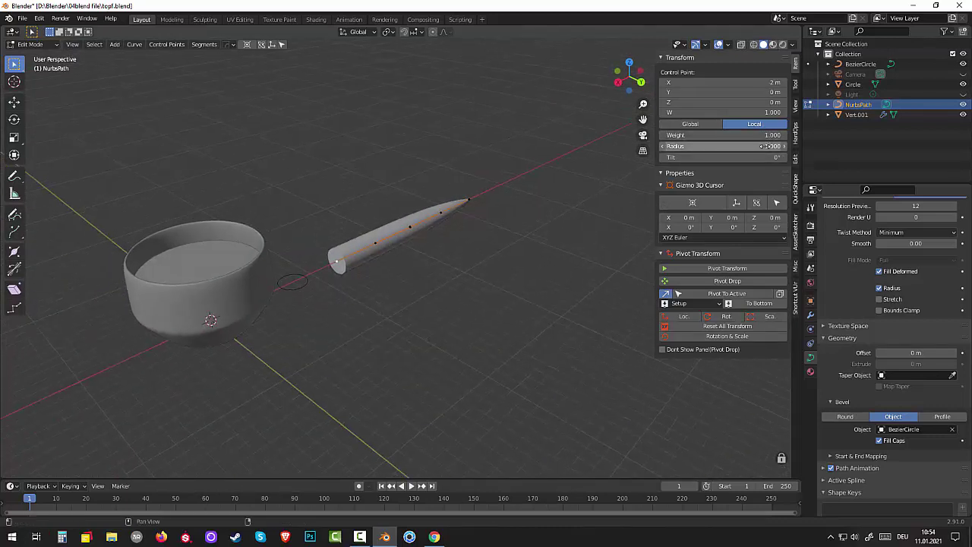
pyautogui.moveTo(722, 146); pyautogui.dragTo(668, 146)
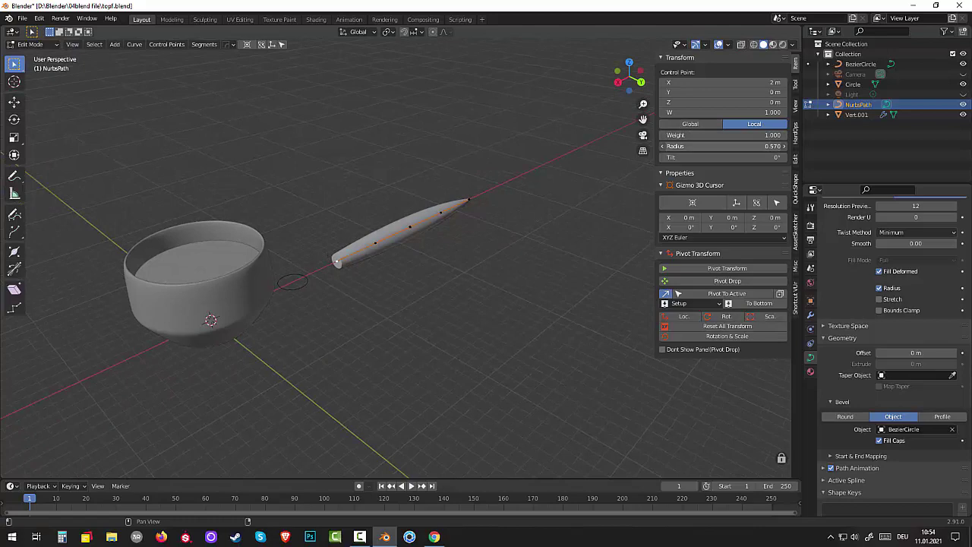
pyautogui.click(425, 314)
pyautogui.moveTo(418, 310)
pyautogui.mouseDown(button='middle')
pyautogui.moveTo(369, 336)
pyautogui.moveTo(322, 329)
pyautogui.mouseUp(button='middle')
pyautogui.scroll(3, 274, 262)
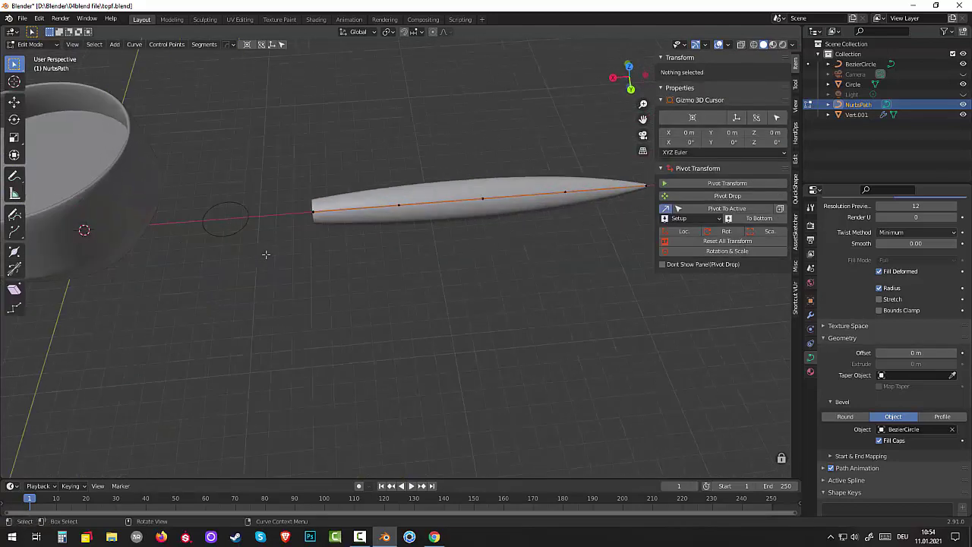
pyautogui.moveTo(278, 245)
pyautogui.keyDown('shift'); pyautogui.mouseDown(button='middle')
pyautogui.moveTo(354, 284)
pyautogui.moveTo(304, 271)
pyautogui.mouseUp(button='middle'); pyautogui.keyUp('shift')
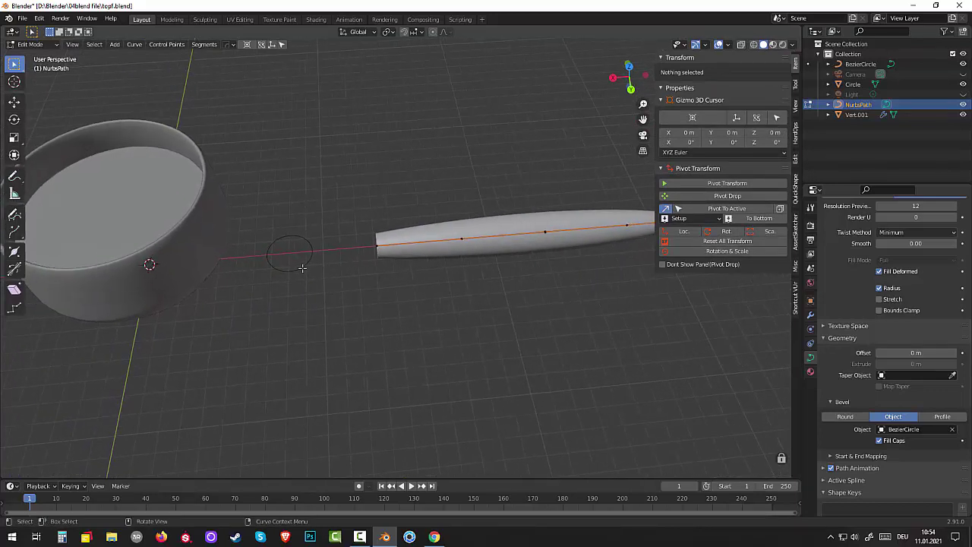
pyautogui.press('Tab')
# Step: In Edit Mode on the BezierCircle, shift its left and right control points along Y
pyautogui.click(302, 268)
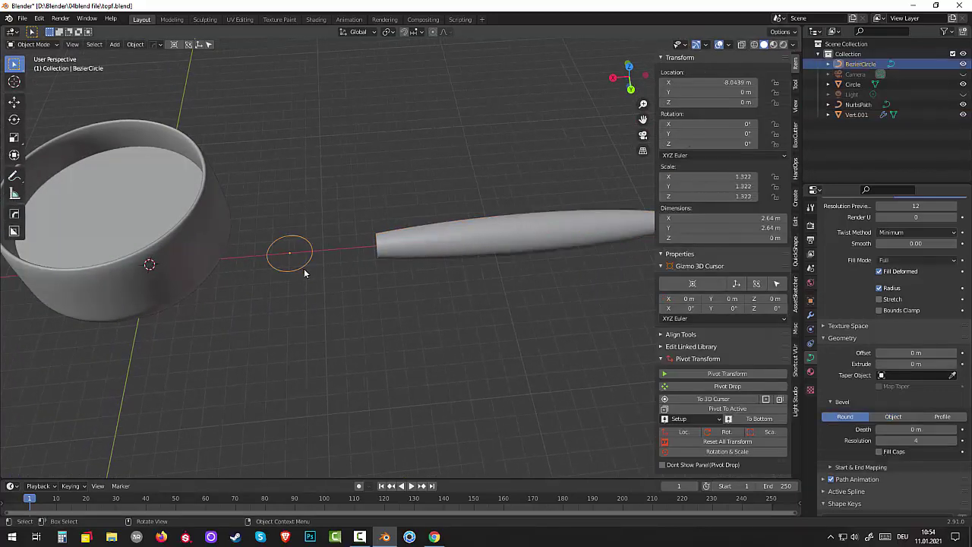
pyautogui.press('Tab')
pyautogui.moveTo(320, 292)
pyautogui.mouseDown(button='middle')
pyautogui.moveTo(329, 314)
pyautogui.moveTo(317, 249)
pyautogui.mouseUp(button='middle')
pyautogui.click(313, 239)
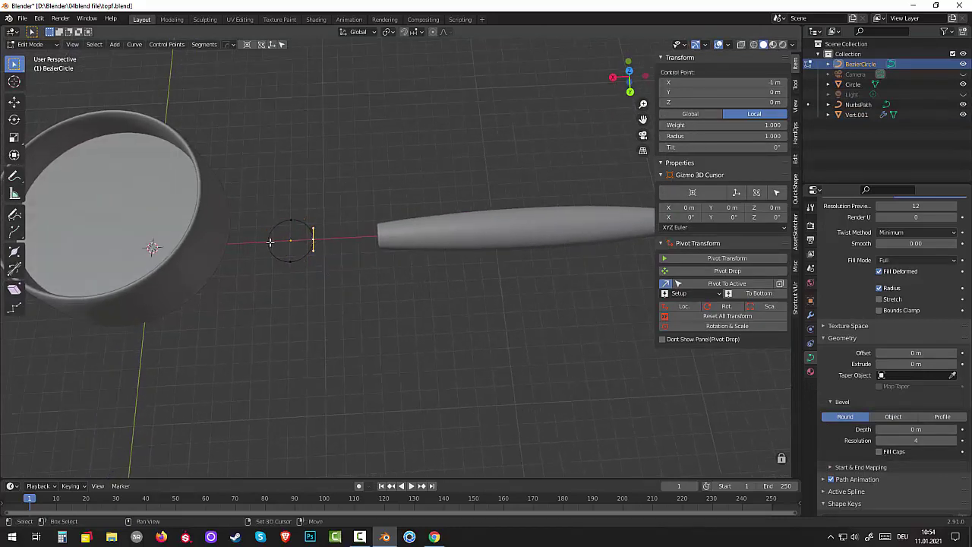
pyautogui.keyDown('shift'); pyautogui.click(270, 247); pyautogui.keyUp('shift')
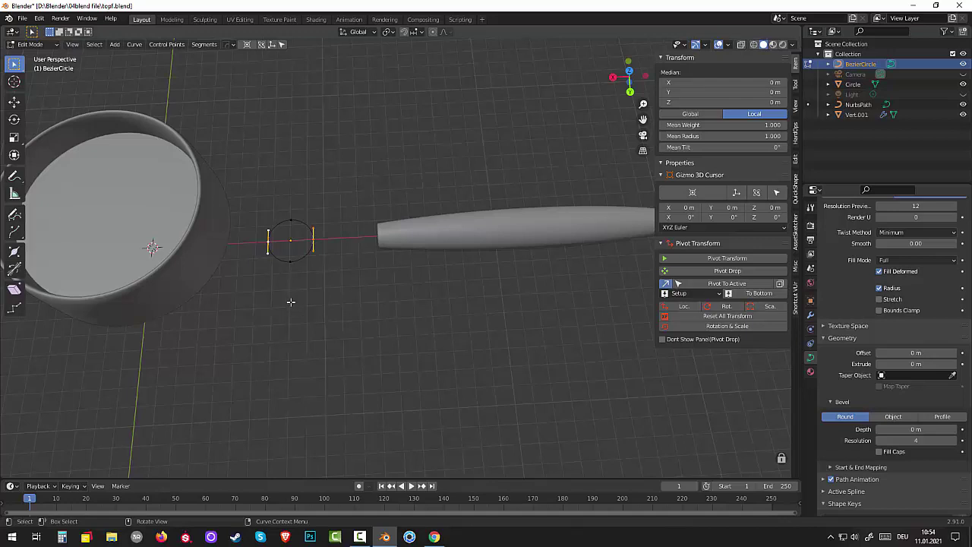
pyautogui.press('g')
pyautogui.press('y')
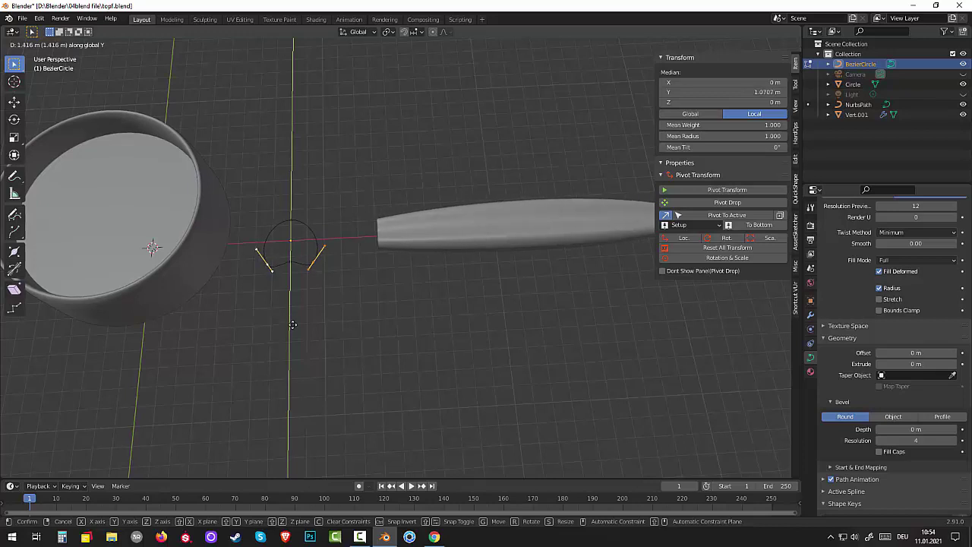
pyautogui.click(292, 324)
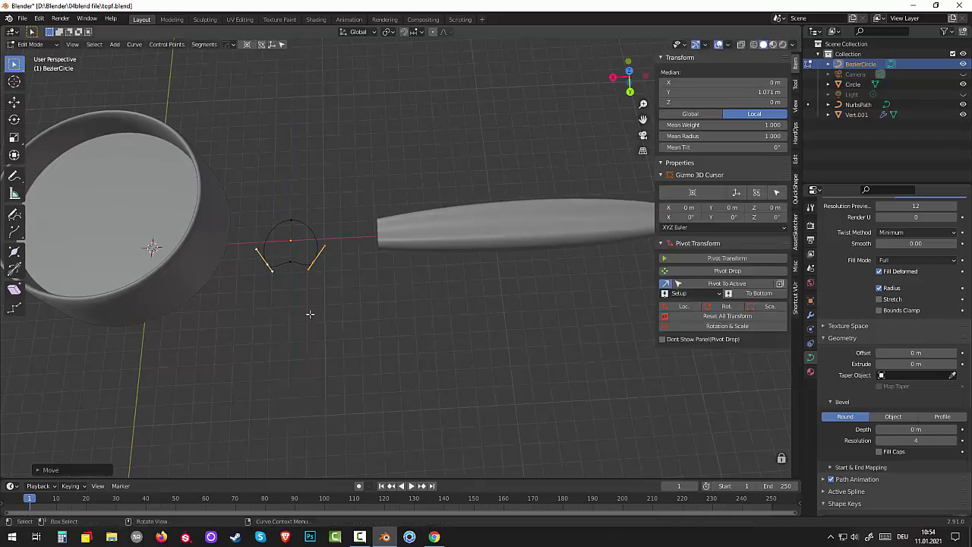
# Step: Scale the circle's top point along X to sharpen it into a tip
pyautogui.click(293, 218)
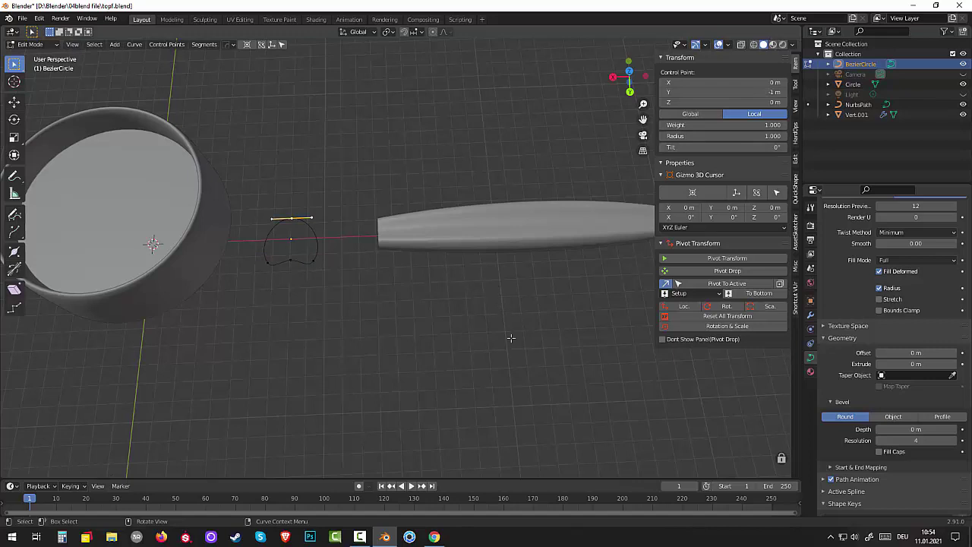
pyautogui.press('s')
pyautogui.press('x')
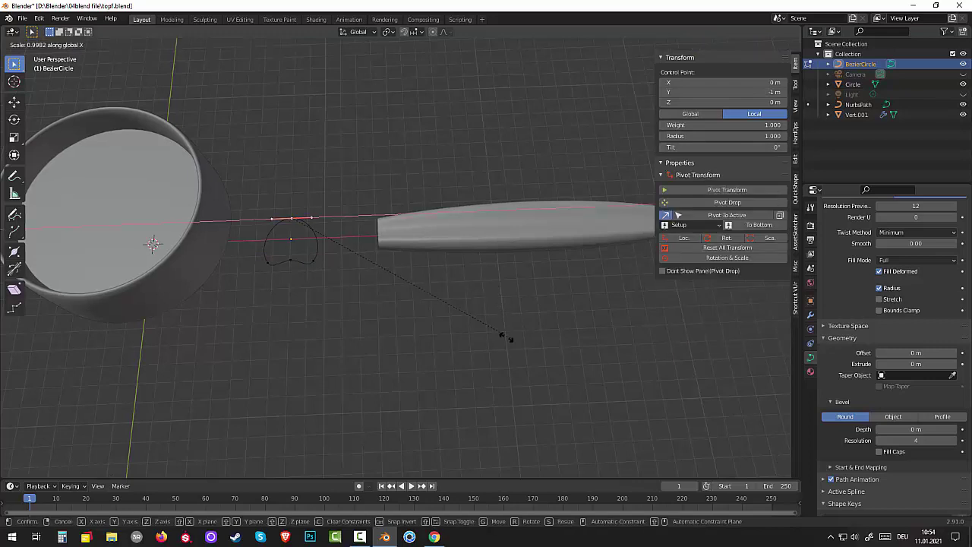
pyautogui.click(291, 264)
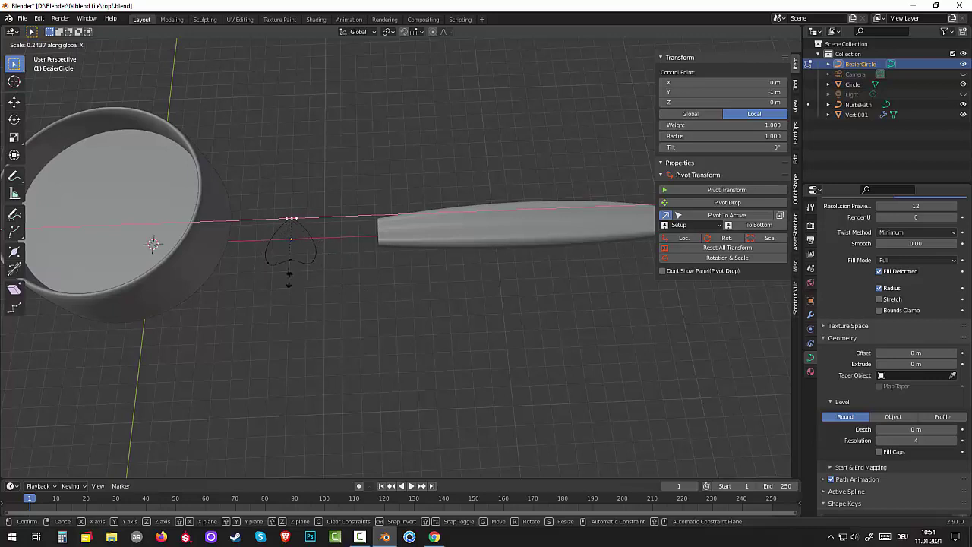
# Step: Flatten the circle's bottom point sideways along X, then lower it along Y
pyautogui.click(290, 263)
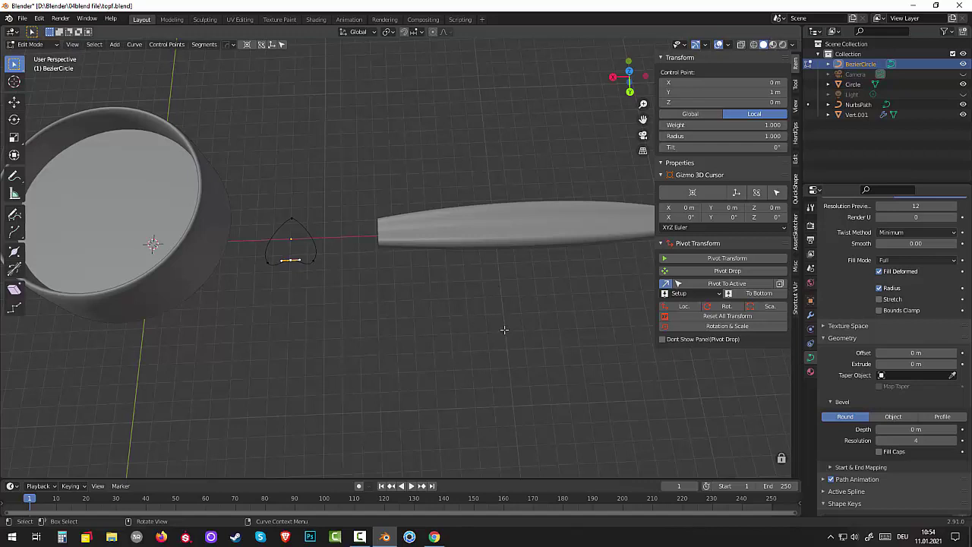
pyautogui.press('s')
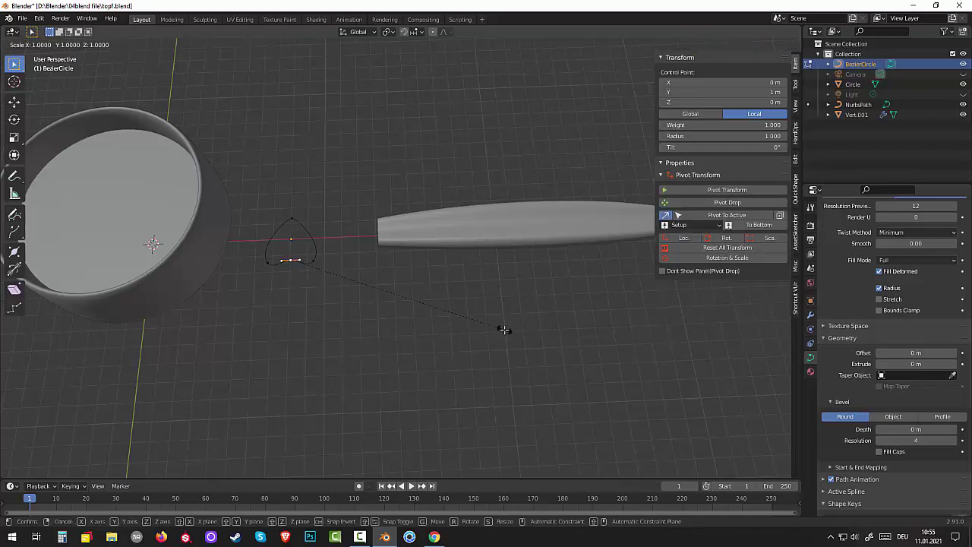
pyautogui.press('x')
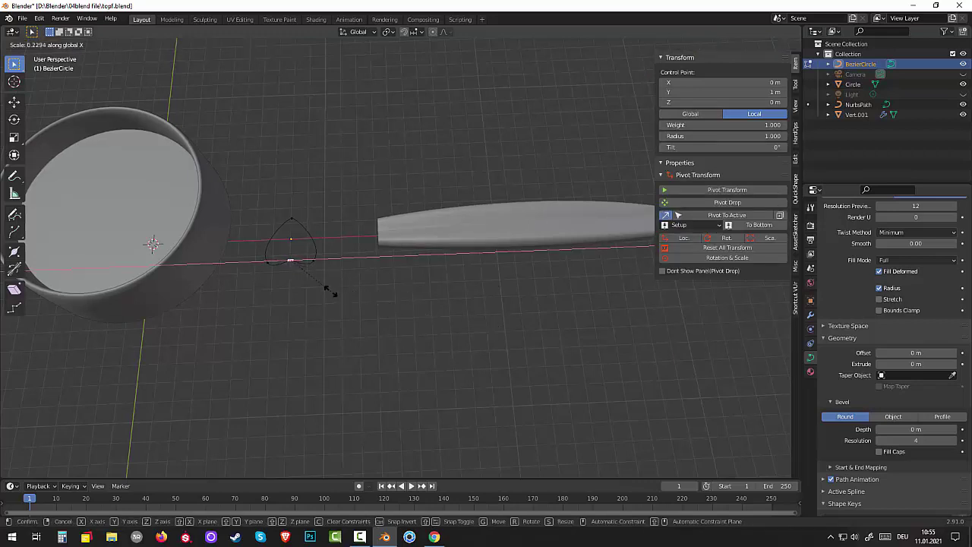
pyautogui.click(365, 296)
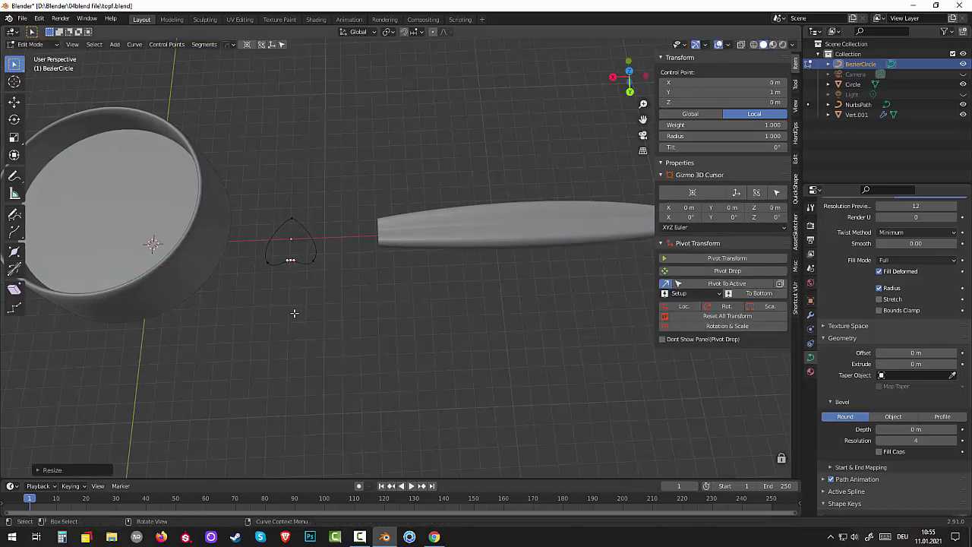
pyautogui.press('g')
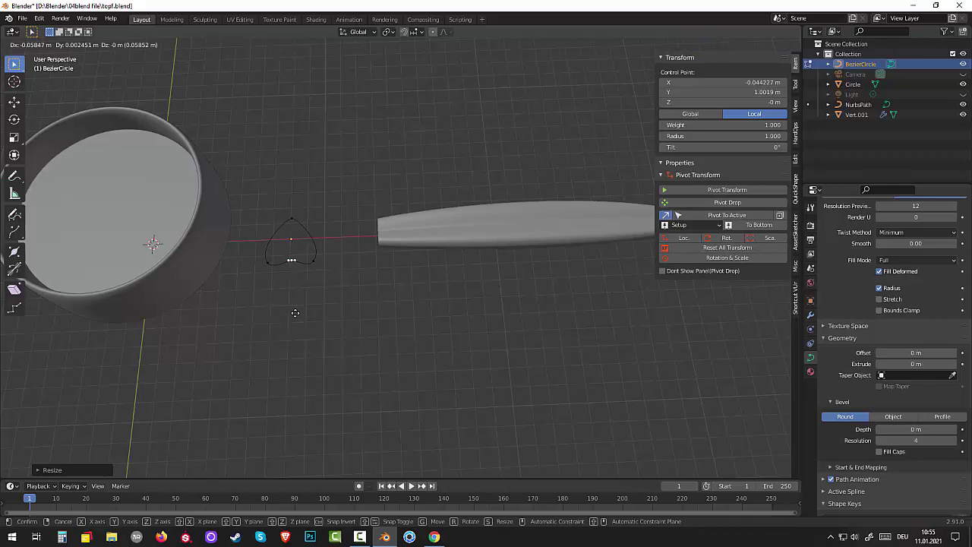
pyautogui.press('y')
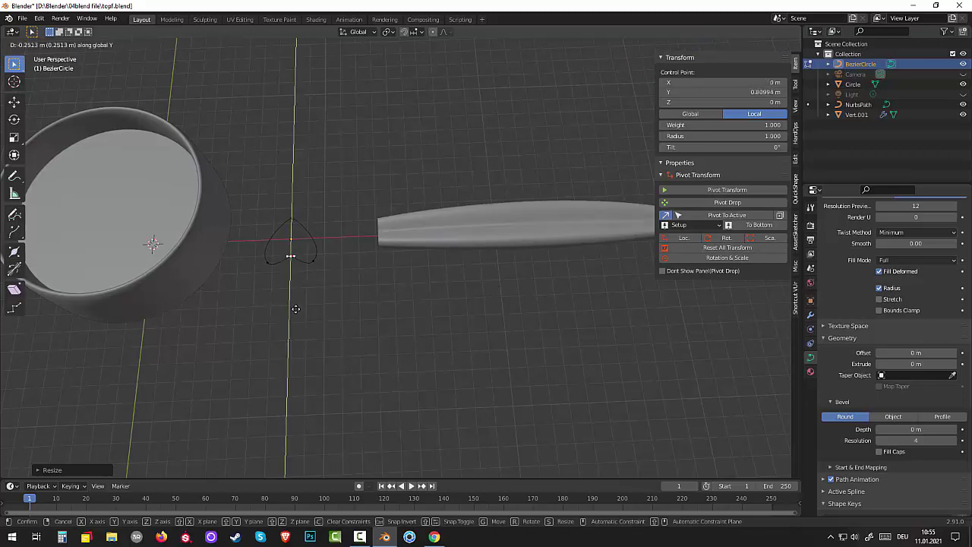
pyautogui.click(295, 308)
pyautogui.moveTo(461, 310)
pyautogui.mouseDown(button='middle')
pyautogui.moveTo(341, 237)
pyautogui.moveTo(321, 250)
pyautogui.moveTo(266, 232)
pyautogui.moveTo(213, 180)
pyautogui.moveTo(159, 176)
pyautogui.moveTo(145, 211)
pyautogui.moveTo(164, 318)
pyautogui.moveTo(325, 245)
pyautogui.moveTo(303, 232)
pyautogui.mouseUp(button='middle')
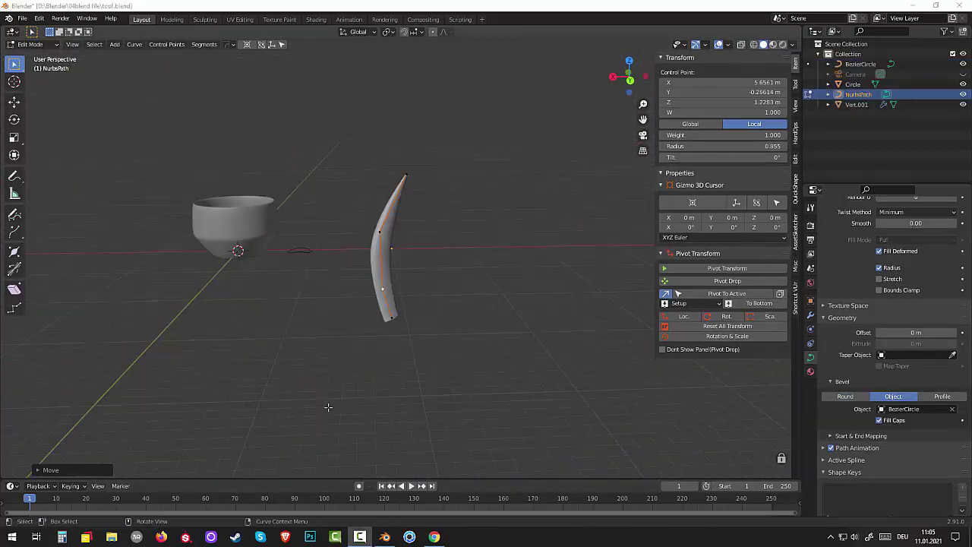
# Step: Subdivide the leaf path between its upper control point and the next one down
pyautogui.scroll(3, 340, 383)
pyautogui.scroll(2, 343, 364)
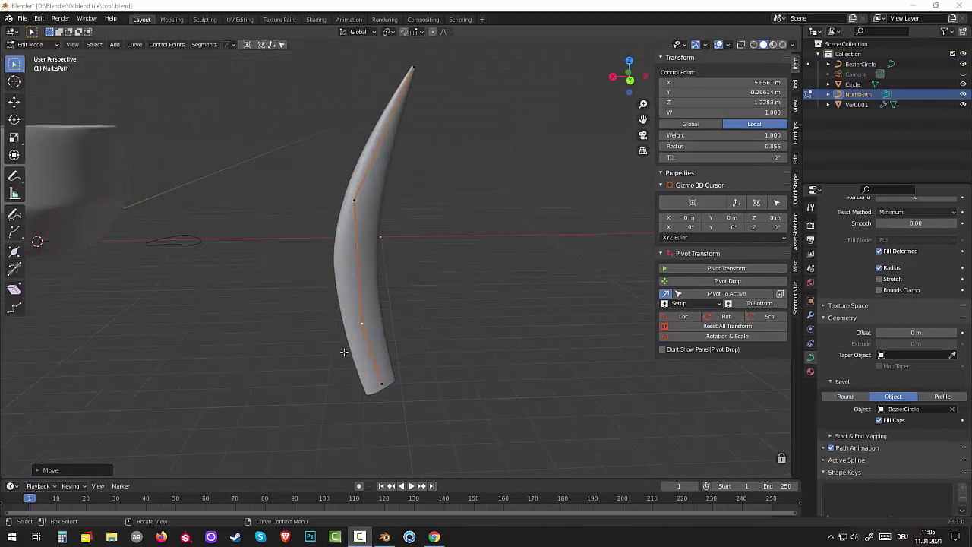
pyautogui.click(356, 202)
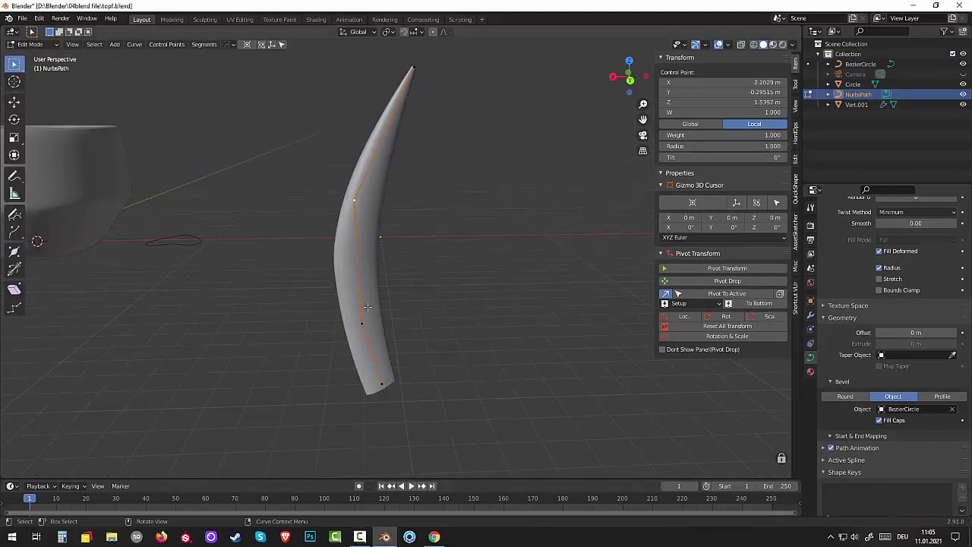
pyautogui.keyDown('shift'); pyautogui.click(363, 322); pyautogui.keyUp('shift')
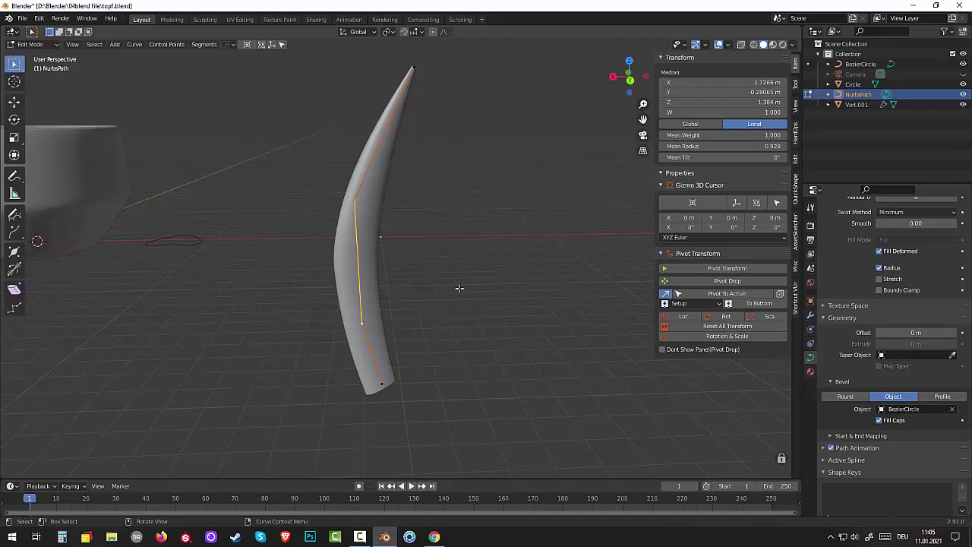
pyautogui.rightClick(459, 287)
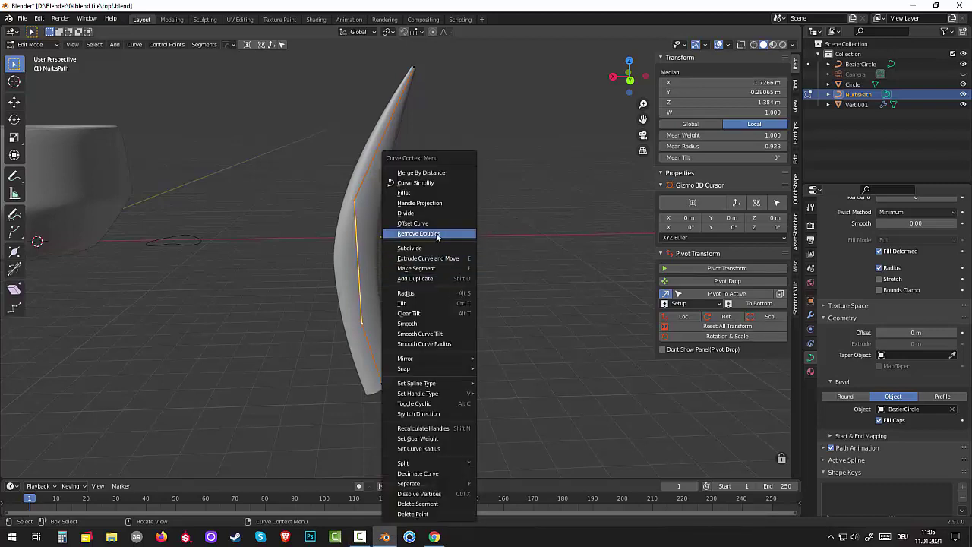
pyautogui.click(430, 252)
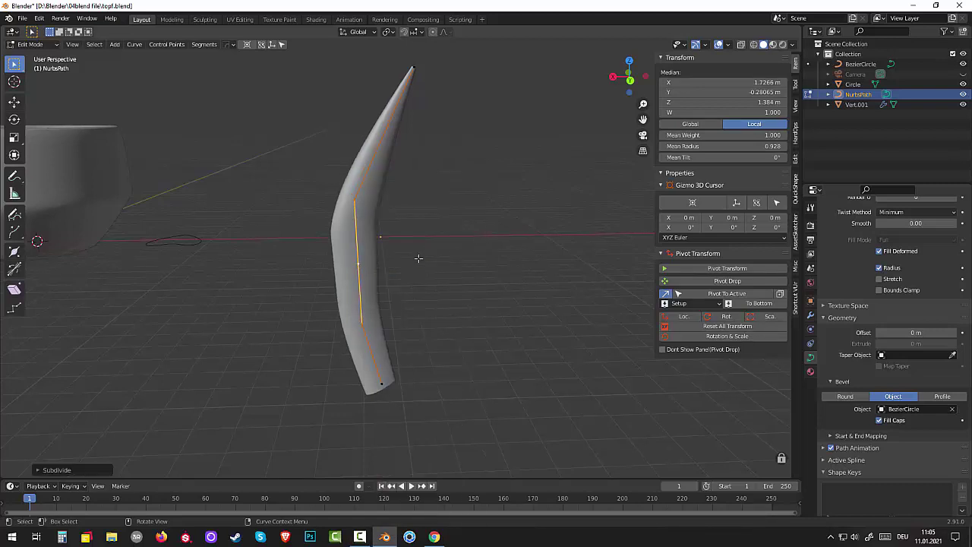
# Step: Pull the new midpoint outward so the leaf bends more smoothly
pyautogui.click(358, 263)
pyautogui.press('g')
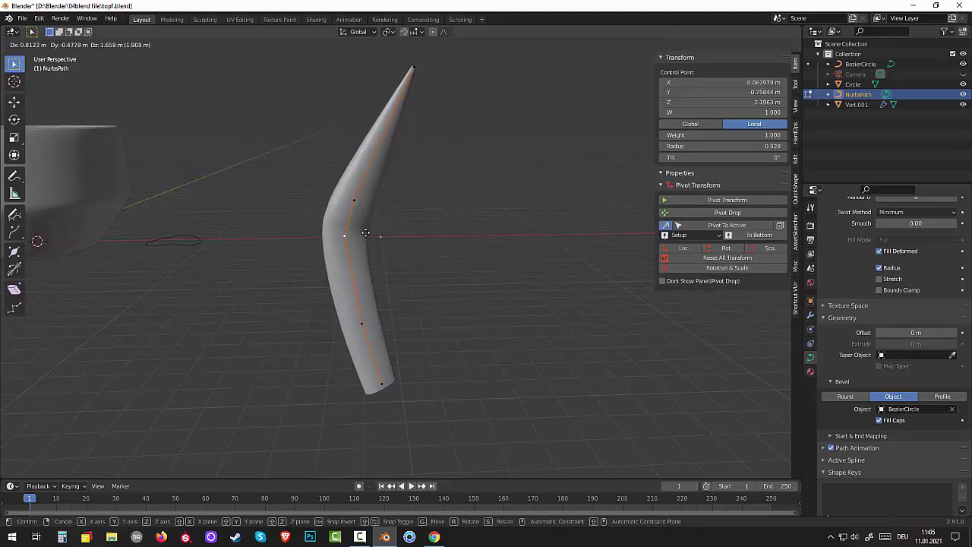
pyautogui.click(372, 274)
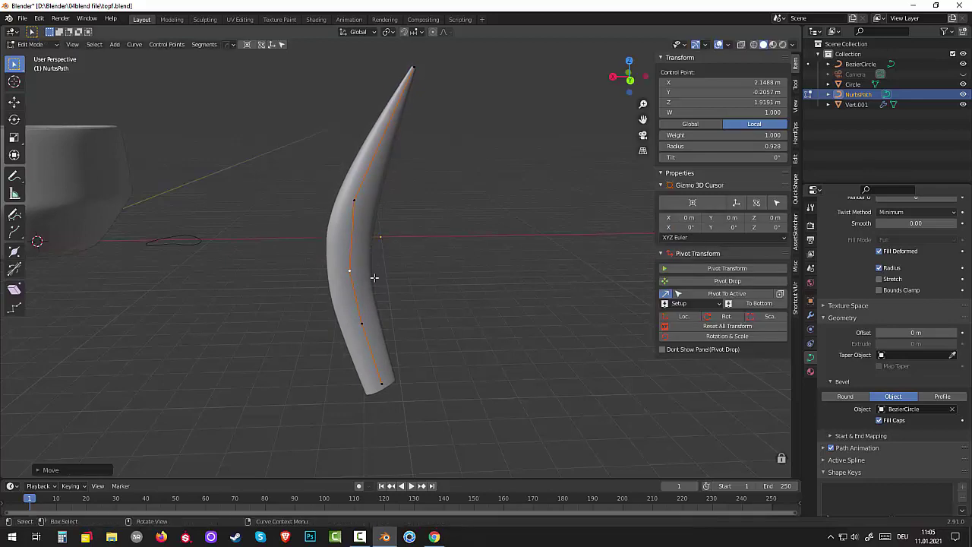
pyautogui.click(470, 353)
pyautogui.moveTo(471, 353)
pyautogui.mouseDown(button='middle')
pyautogui.moveTo(592, 345)
pyautogui.moveTo(660, 368)
pyautogui.moveTo(555, 377)
pyautogui.moveTo(497, 372)
pyautogui.moveTo(464, 354)
pyautogui.mouseUp(button='middle')
pyautogui.scroll(-3, 463, 354)
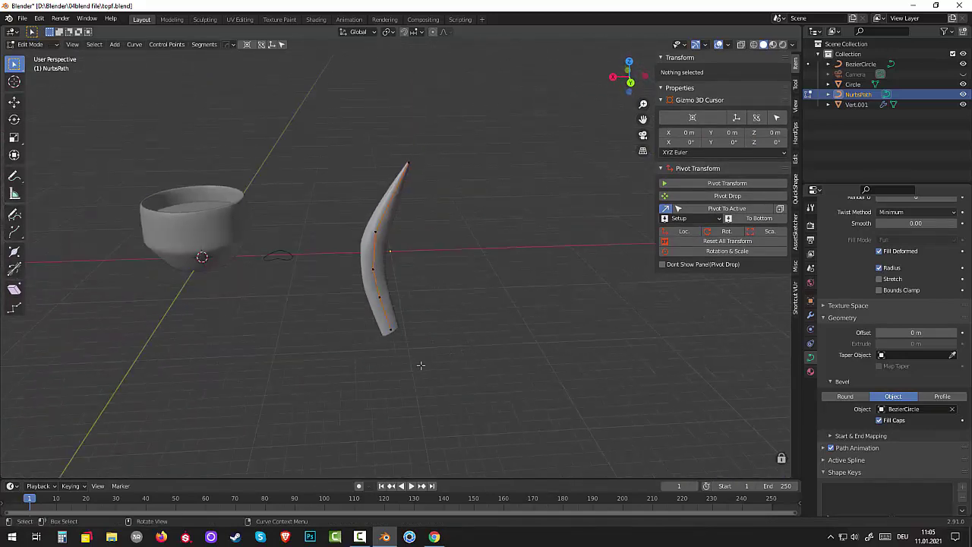
# Step: In Object Mode, set snapping to Face with Align Rotation to Target and Project Individual Elements
pyautogui.press('Tab')
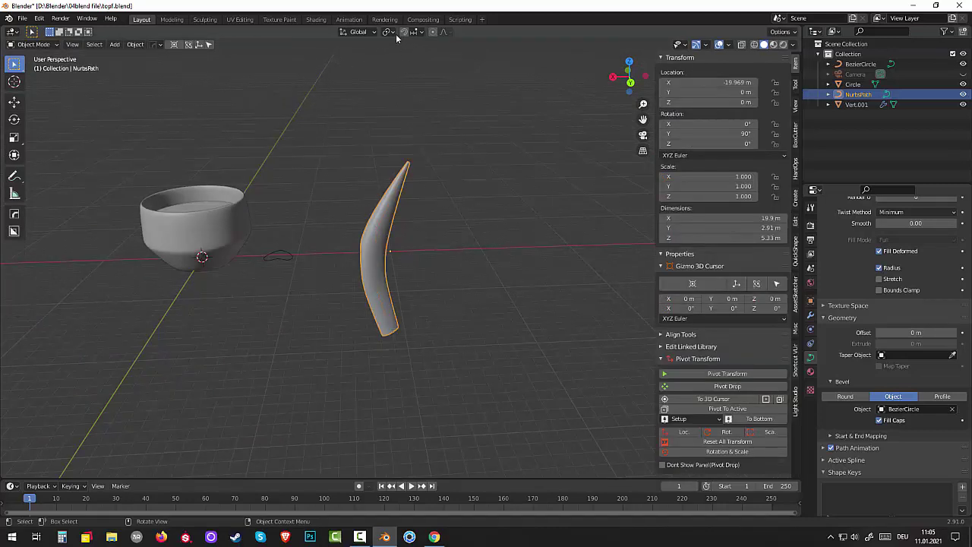
pyautogui.click(419, 32)
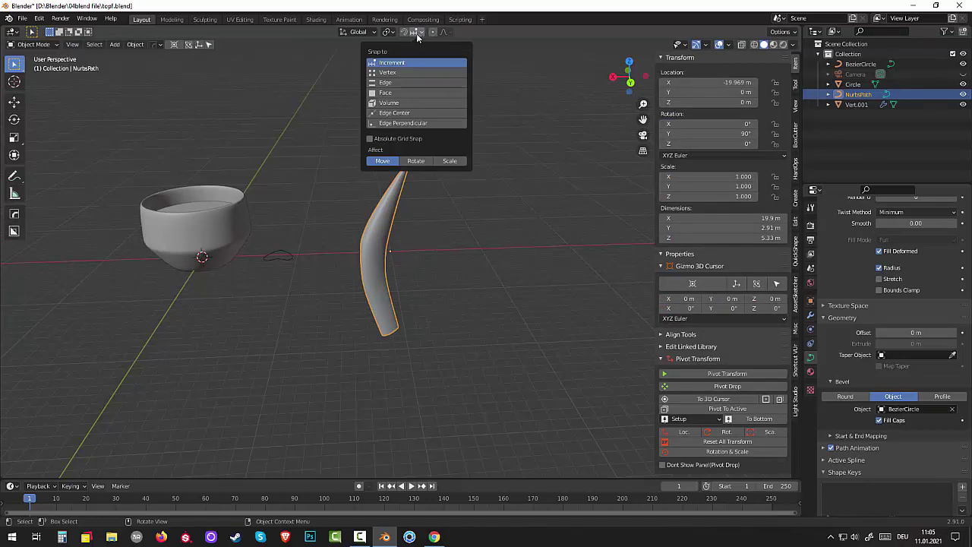
pyautogui.keyDown('shift'); pyautogui.click(383, 93); pyautogui.keyUp('shift')
pyautogui.click(383, 93)
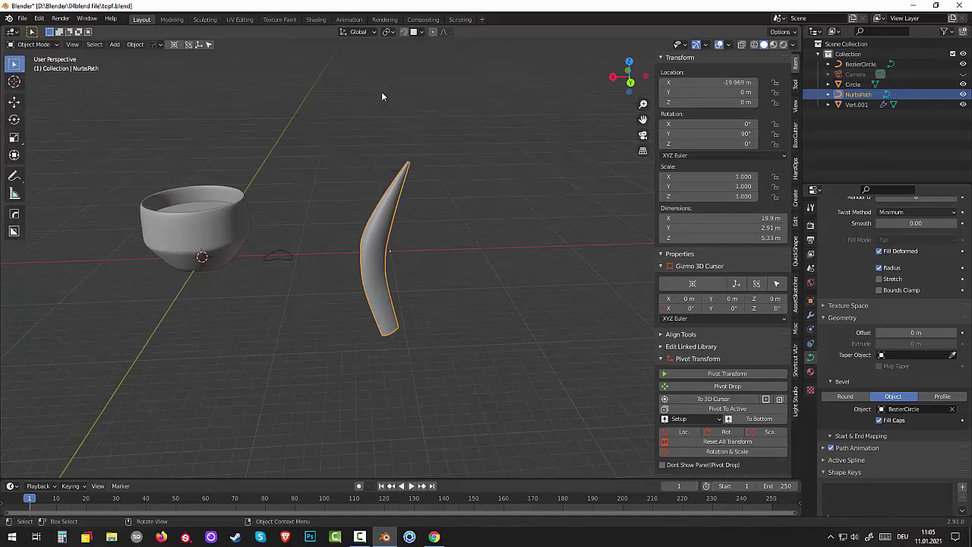
pyautogui.click(419, 34)
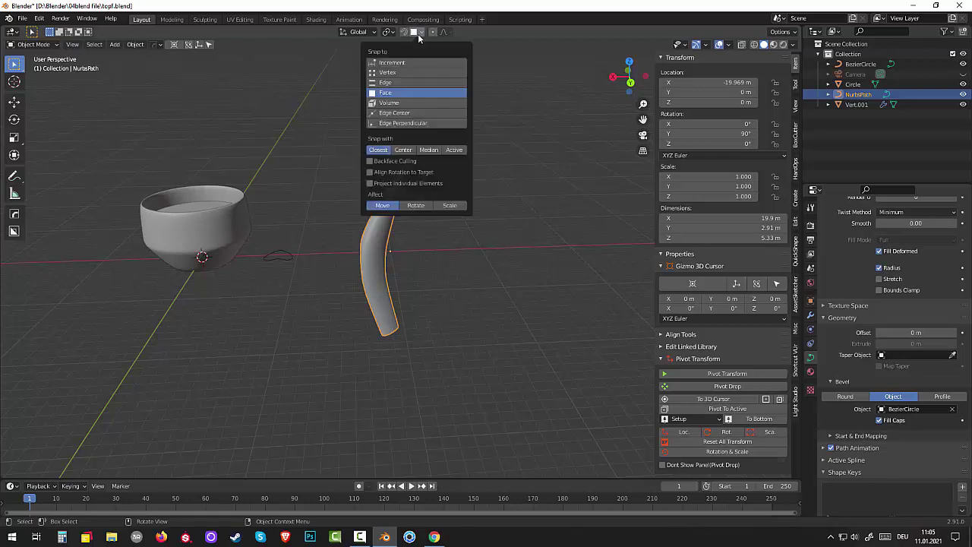
pyautogui.click(370, 173)
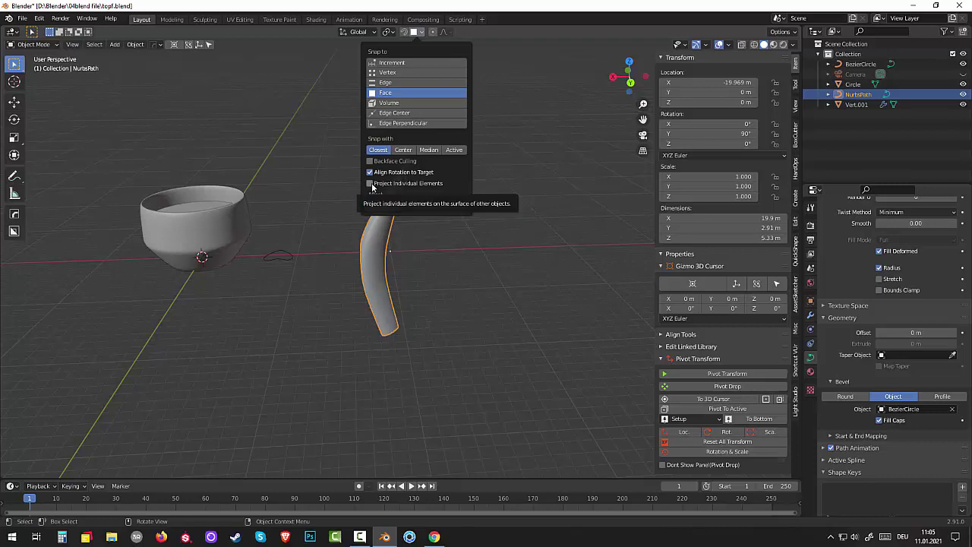
pyautogui.click(371, 184)
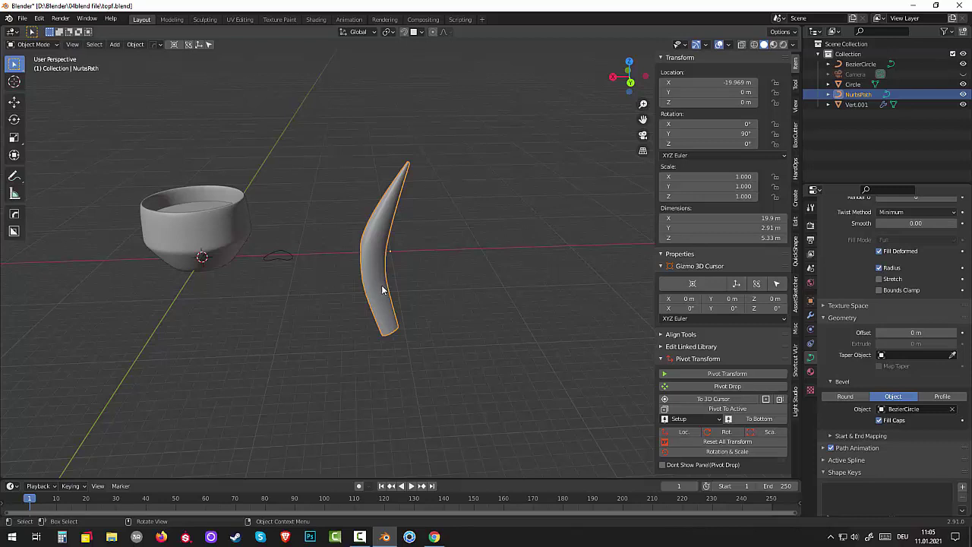
# Step: Test-move the leaf onto the bowl, then undo it so the leaf stays put
pyautogui.press('g')
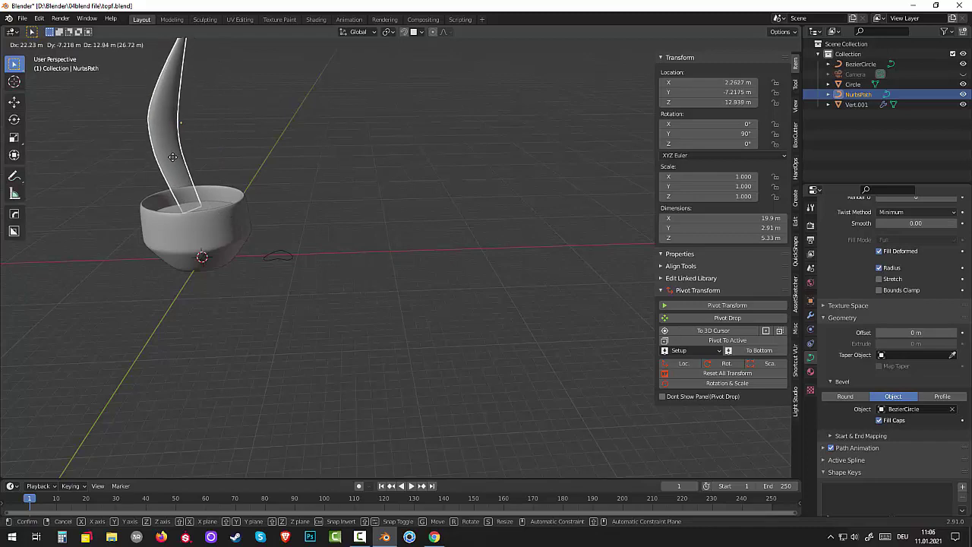
pyautogui.click(173, 157)
pyautogui.click(213, 208)
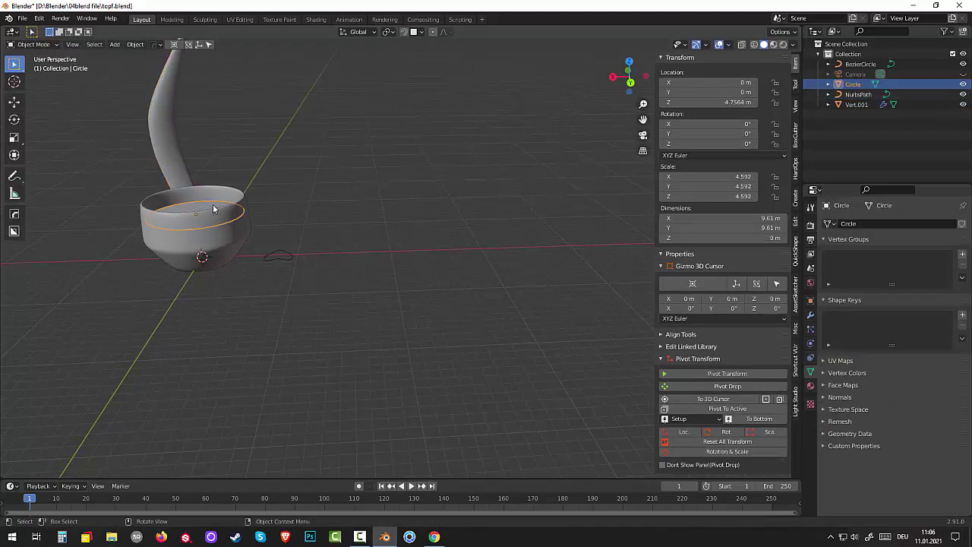
pyautogui.moveTo(213, 209); pyautogui.dragTo(304, 240, button='middle')
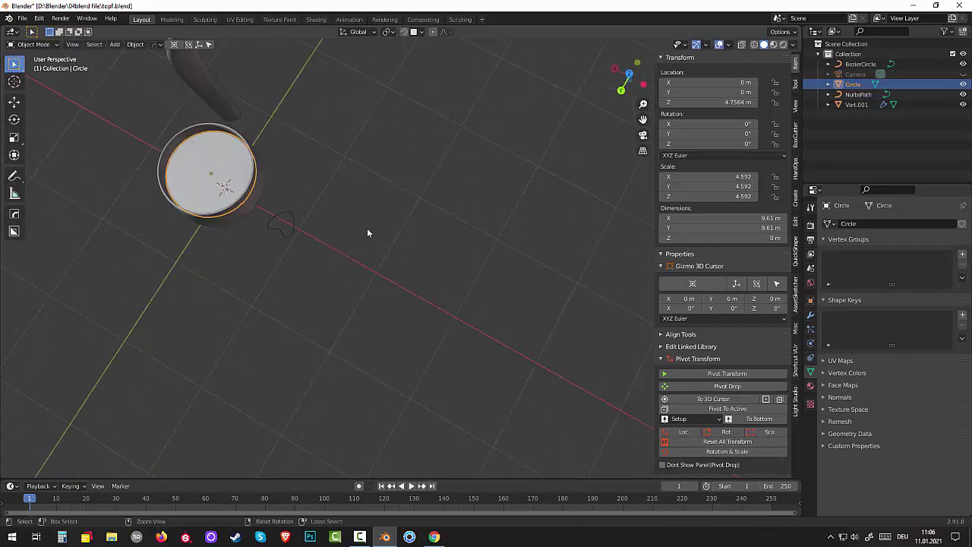
pyautogui.hotkey('ctrl', 'z')
pyautogui.hotkey('ctrl', 'z')
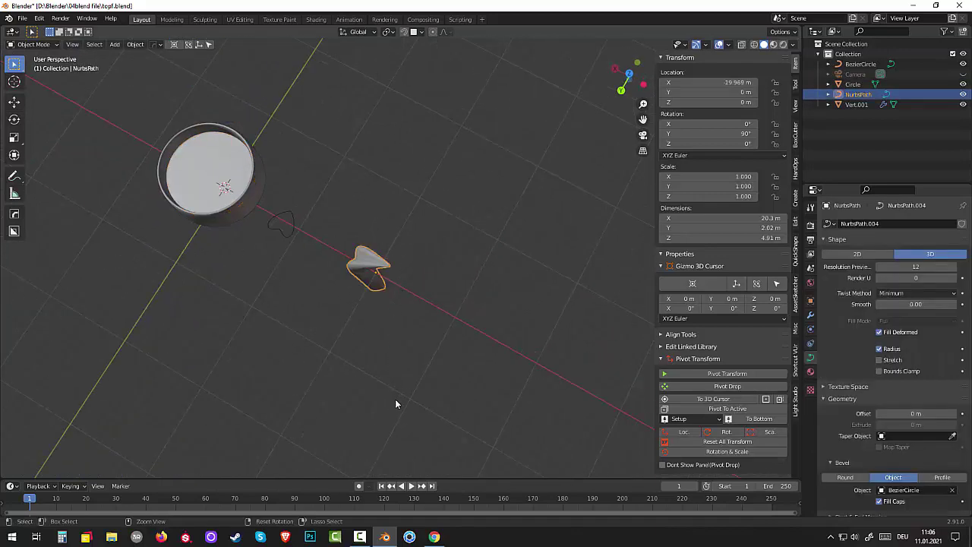
pyautogui.moveTo(395, 399)
pyautogui.mouseDown(button='middle')
pyautogui.moveTo(429, 364)
pyautogui.moveTo(431, 304)
pyautogui.mouseUp(button='middle')
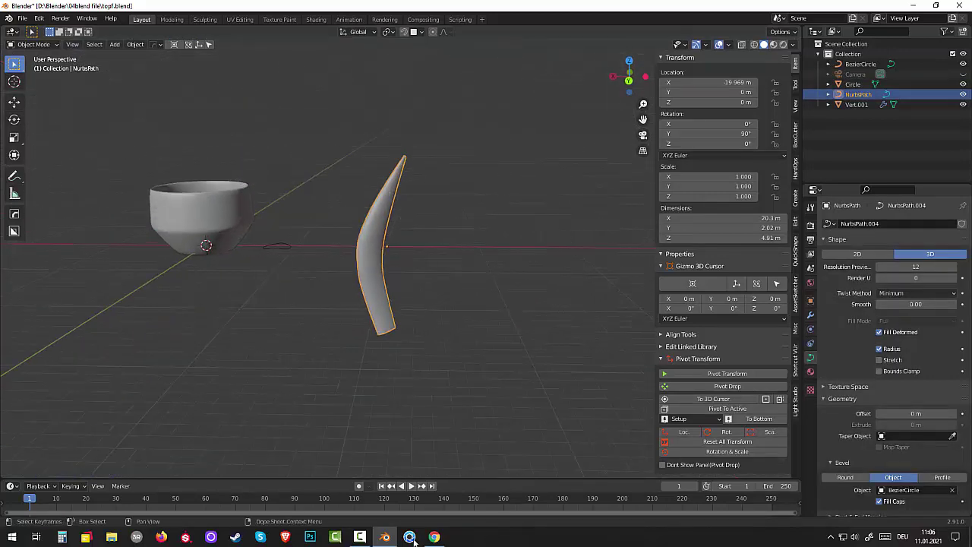
pyautogui.click(361, 538)
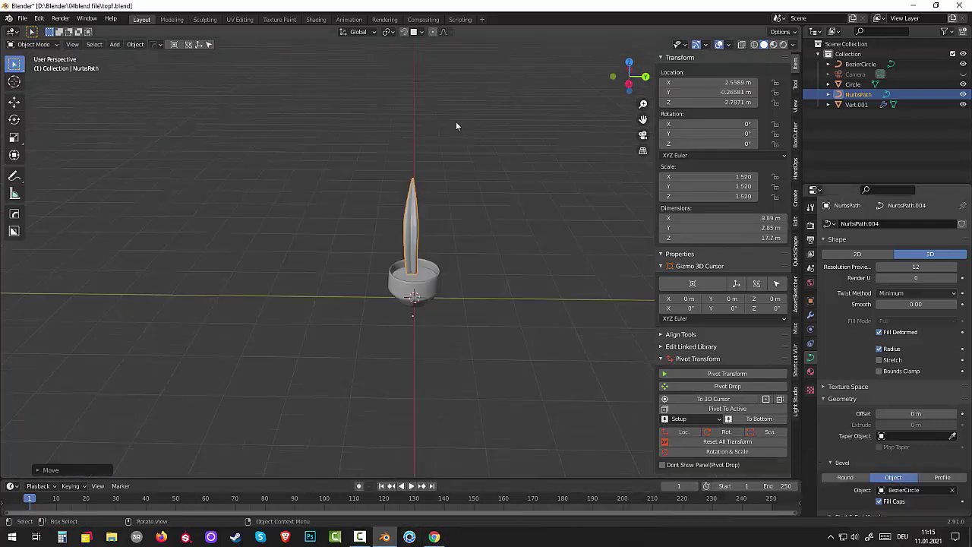
# Step: From a top view, move the leaf so its base sits inside the bowl near the centre
pyautogui.moveTo(456, 125); pyautogui.dragTo(456, 147, button='middle')
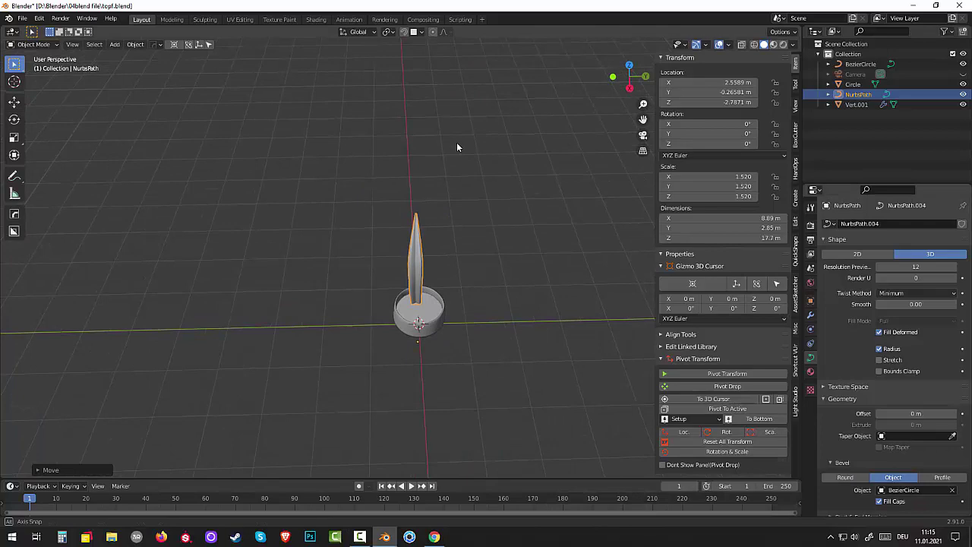
pyautogui.click(417, 34)
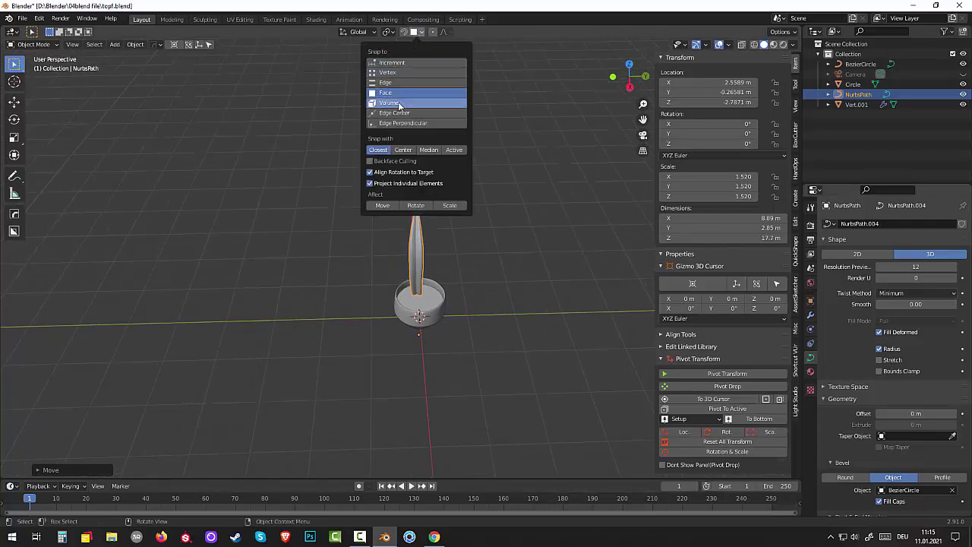
pyautogui.moveTo(533, 266)
pyautogui.mouseDown(button='middle')
pyautogui.moveTo(526, 309)
pyautogui.moveTo(545, 312)
pyautogui.moveTo(503, 352)
pyautogui.mouseUp(button='middle')
pyautogui.scroll(1, 520, 296)
pyautogui.scroll(2, 523, 283)
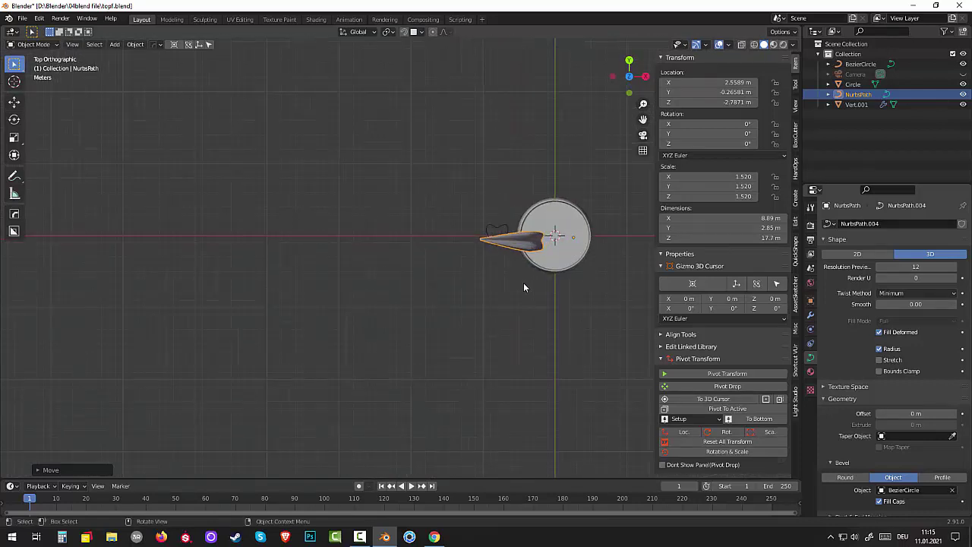
pyautogui.press('g')
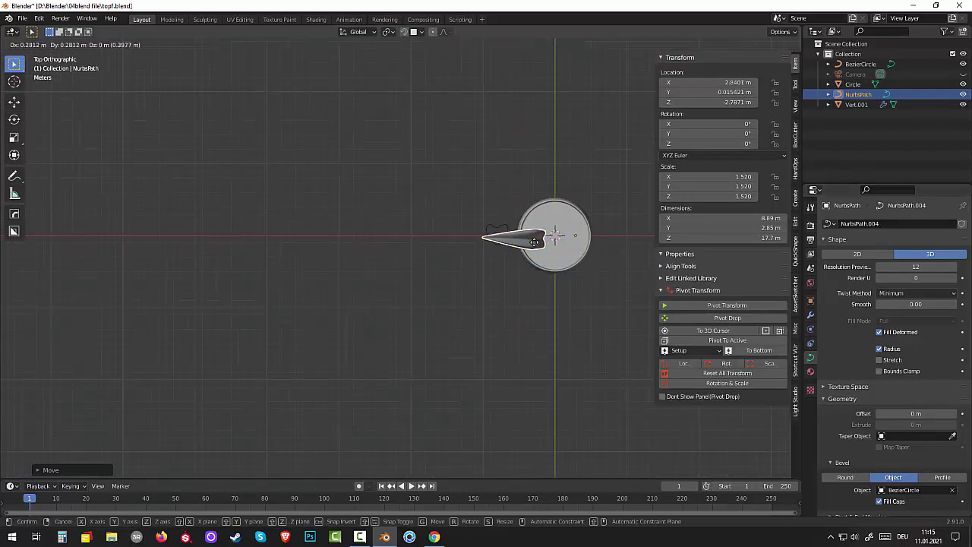
pyautogui.click(577, 245)
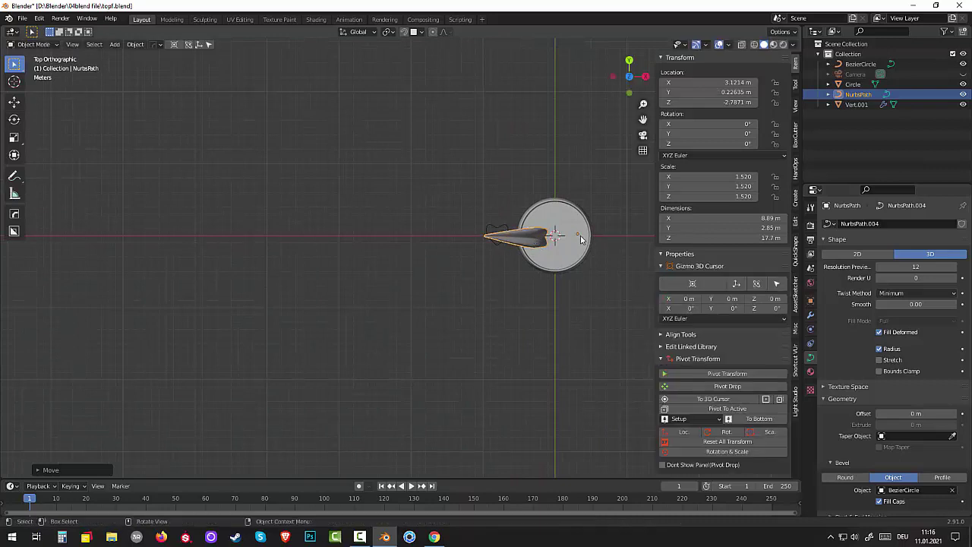
# Step: Use Object > Set Origin > Origin to 3D Cursor to put the leaf's origin at the pot centre
pyautogui.click(142, 45)
pyautogui.moveTo(151, 66)
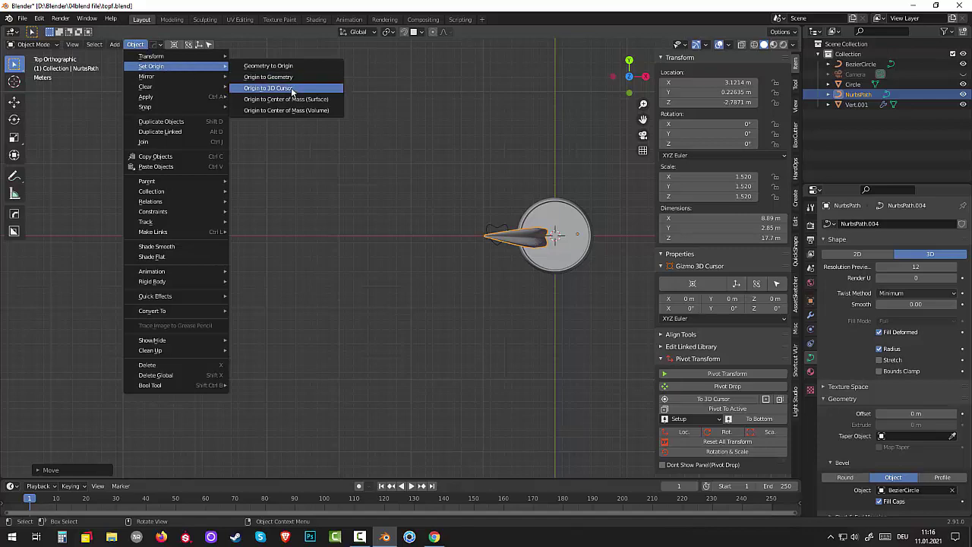
pyautogui.click(291, 88)
pyautogui.moveTo(480, 244)
pyautogui.mouseDown(button='middle')
pyautogui.moveTo(410, 218)
pyautogui.moveTo(438, 239)
pyautogui.mouseUp(button='middle')
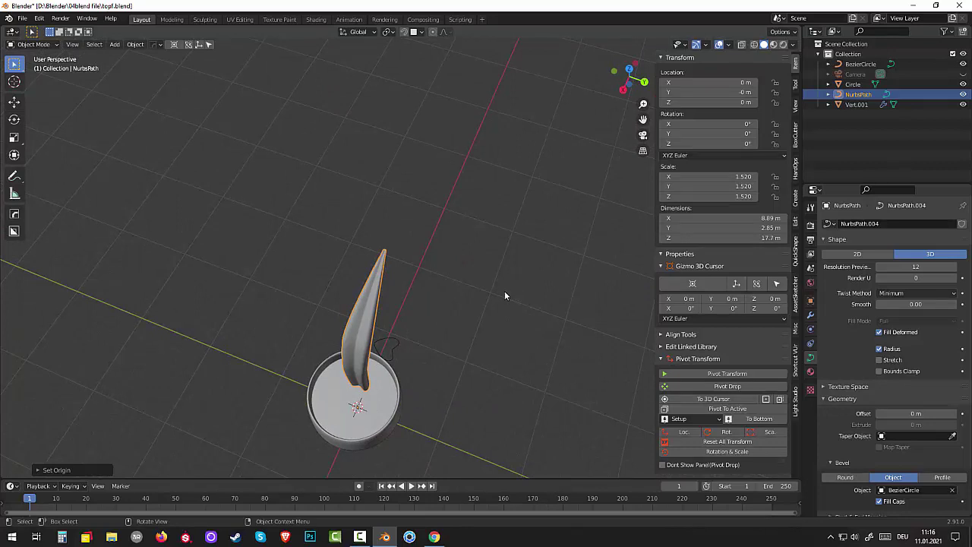
# Step: In top view, duplicate the leaf in place and rotate the copy -40.9° around Z
pyautogui.press('KP_7')
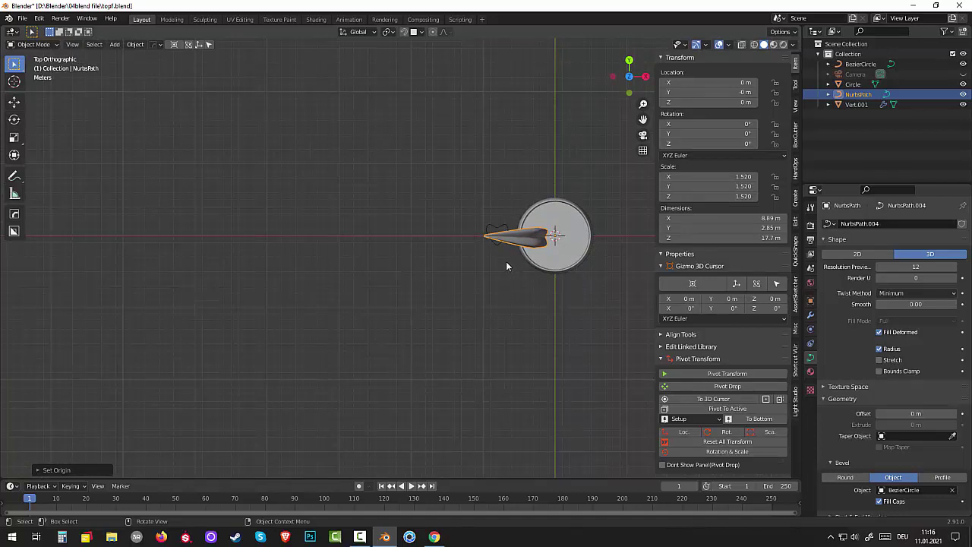
pyautogui.hotkey('shift', 'd')
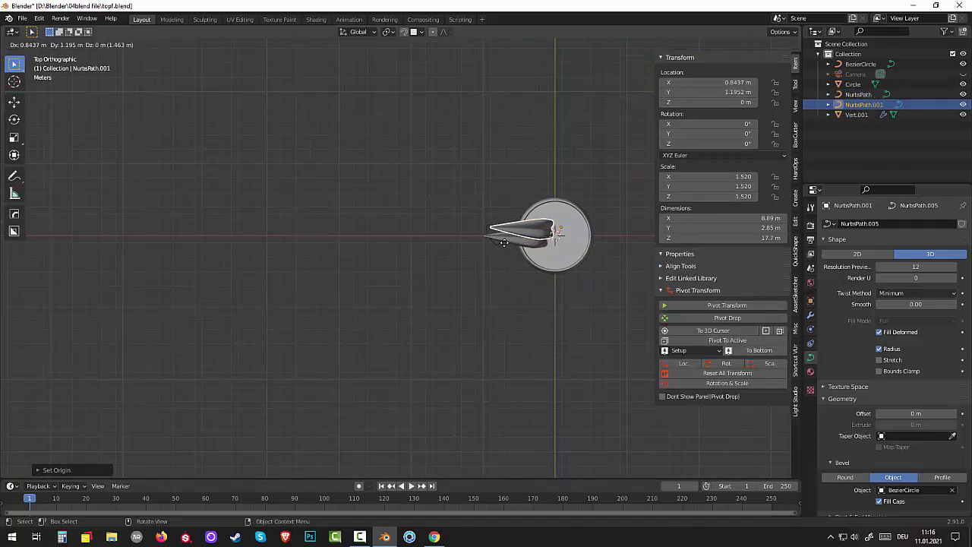
pyautogui.rightClick(504, 243)
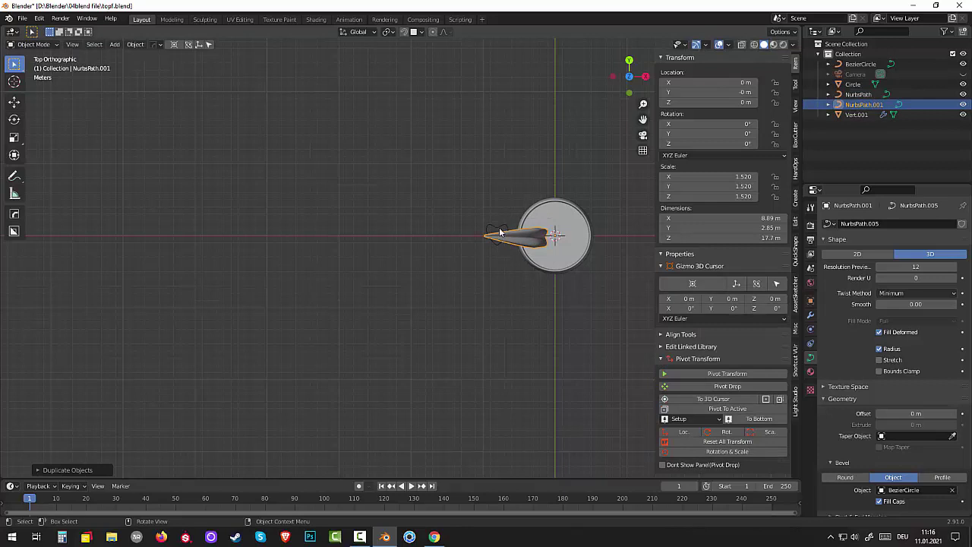
pyautogui.press('r')
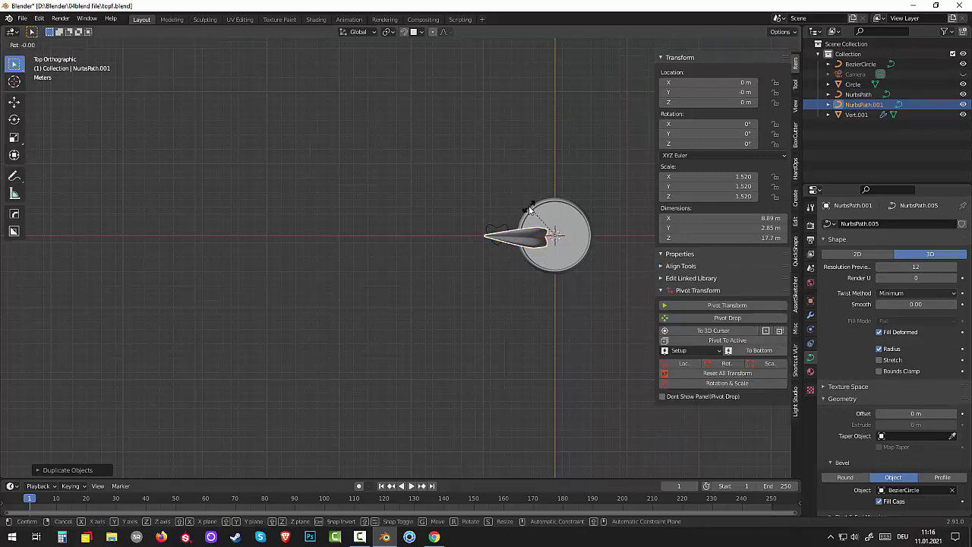
pyautogui.press('z')
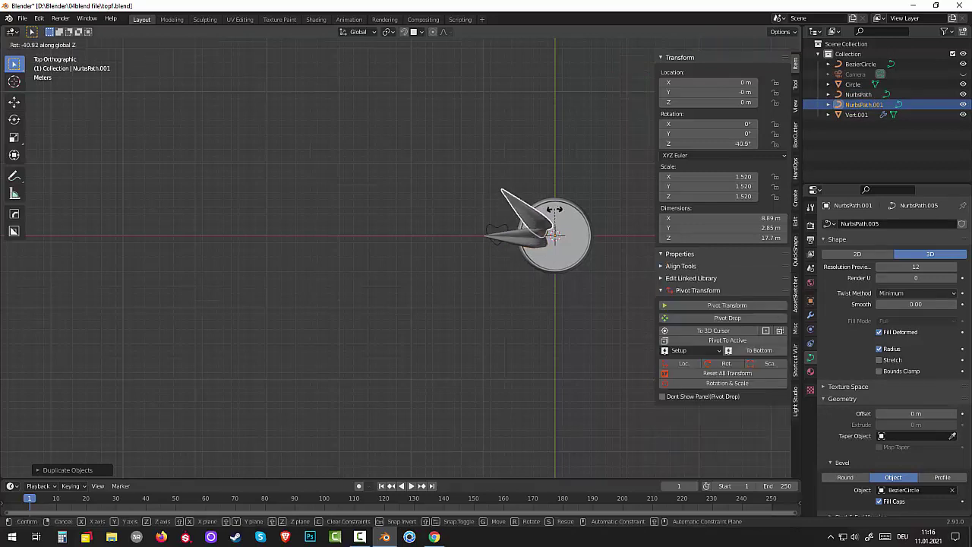
pyautogui.click(555, 209)
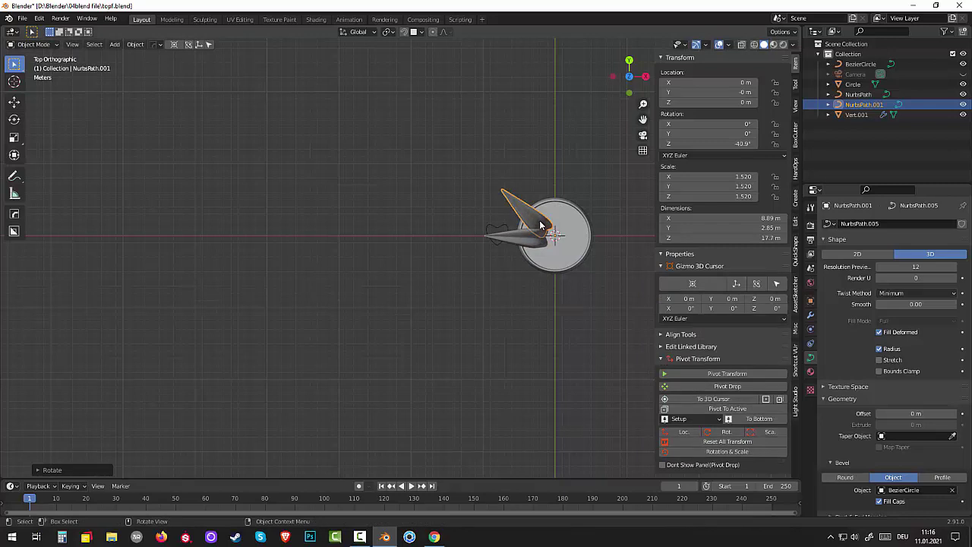
# Step: Duplicate it again, rotate the new copy -121° around Z, and nudge its position
pyautogui.hotkey('shift', 'd')
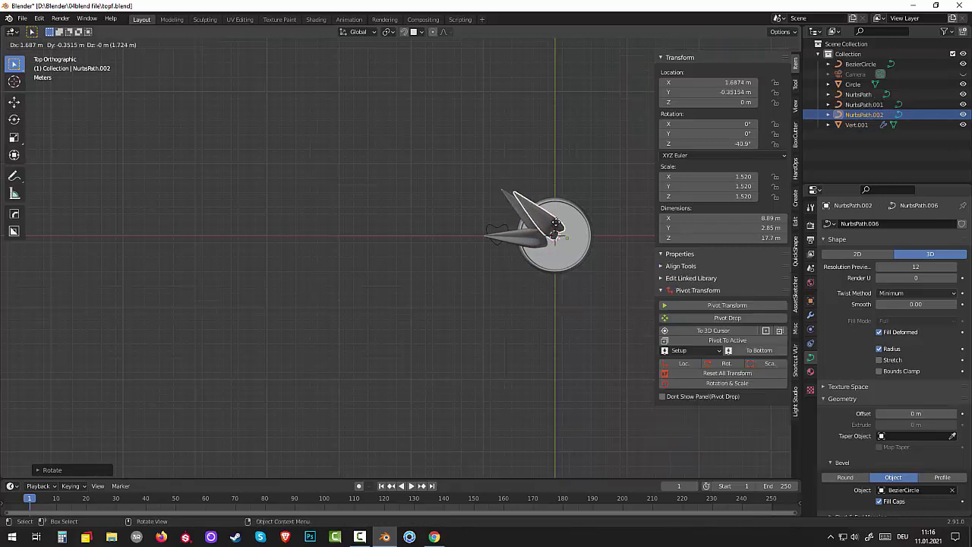
pyautogui.click(556, 219)
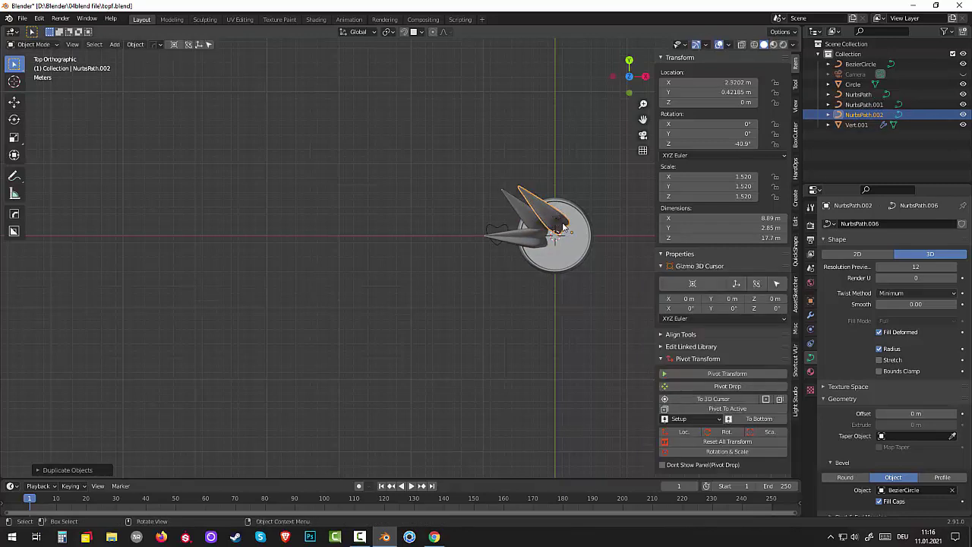
pyautogui.press('r')
pyautogui.press('z')
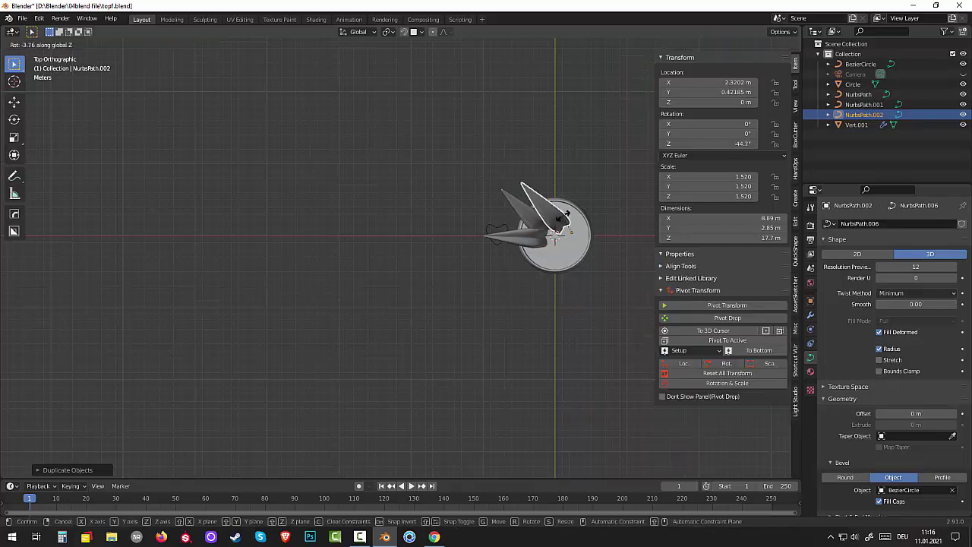
pyautogui.click(585, 220)
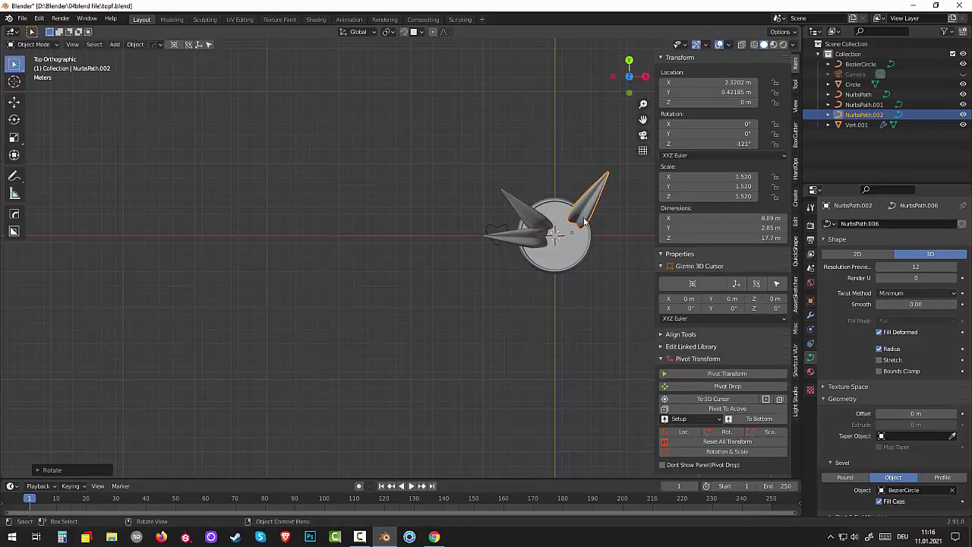
pyautogui.press('g')
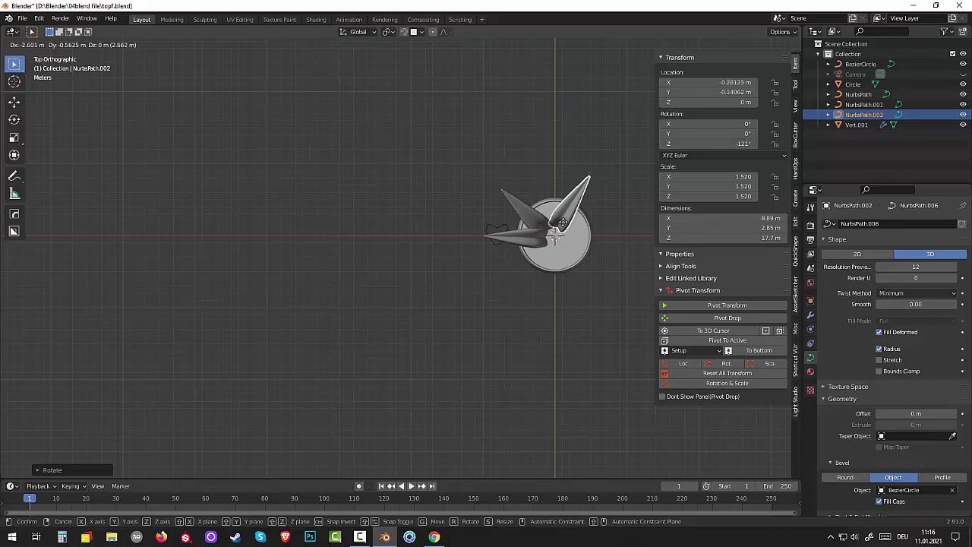
pyautogui.click(561, 221)
pyautogui.moveTo(563, 227)
pyautogui.mouseDown(button='middle')
pyautogui.moveTo(558, 184)
pyautogui.moveTo(530, 133)
pyautogui.moveTo(502, 124)
pyautogui.moveTo(490, 149)
pyautogui.moveTo(500, 145)
pyautogui.mouseUp(button='middle')
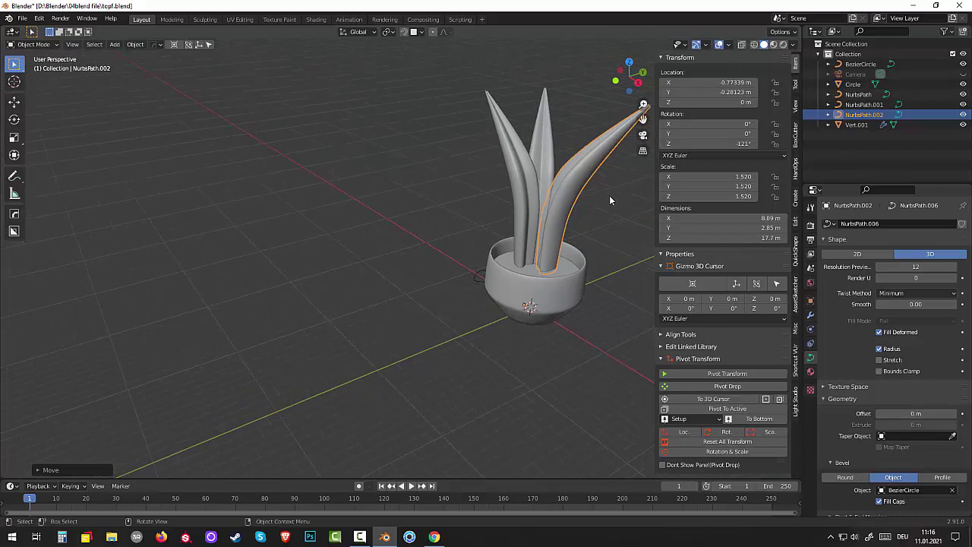
# Step: Scale the newest leaf to 1.362
pyautogui.press('s')
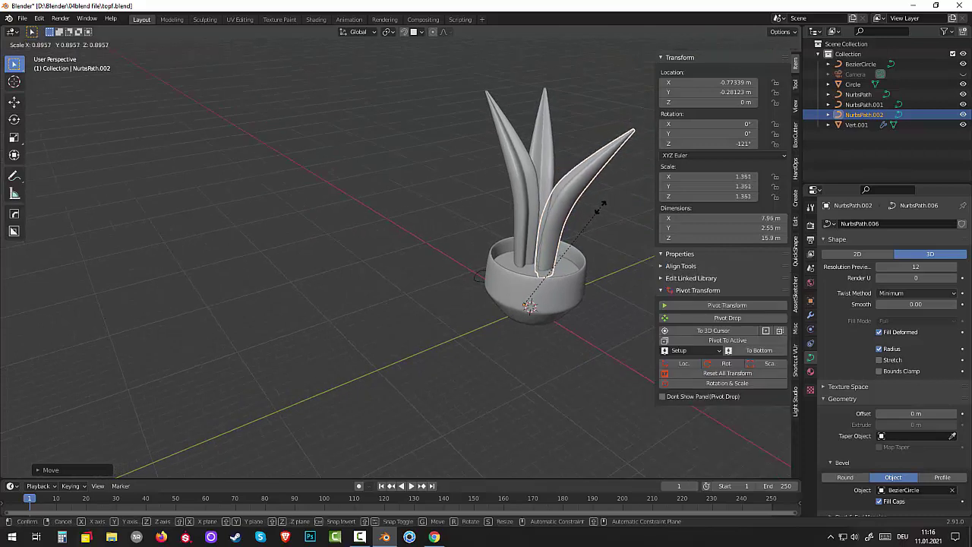
pyautogui.click(602, 205)
pyautogui.moveTo(602, 205)
pyautogui.mouseDown(button='middle')
pyautogui.moveTo(621, 243)
pyautogui.moveTo(569, 221)
pyautogui.moveTo(585, 300)
pyautogui.mouseUp(button='middle')
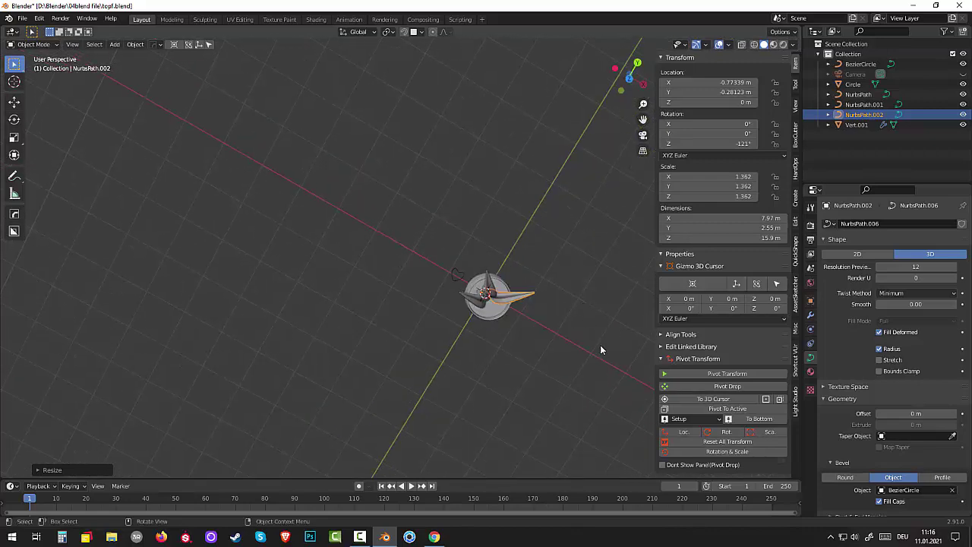
# Step: In top view, add a fourth leaf copy rotated -145° and nudge it slightly
pyautogui.press('KP_7')
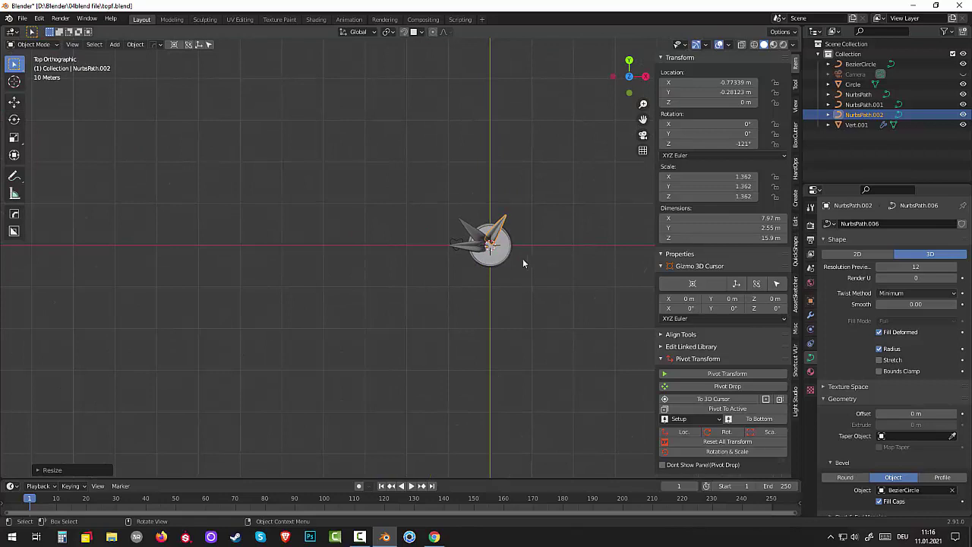
pyautogui.scroll(2, 522, 258)
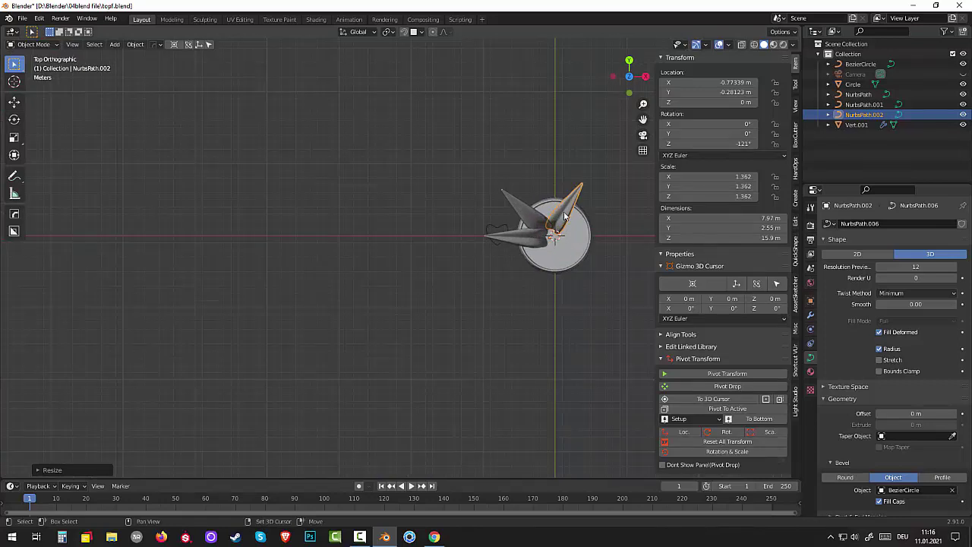
pyautogui.hotkey('shift', 'd')
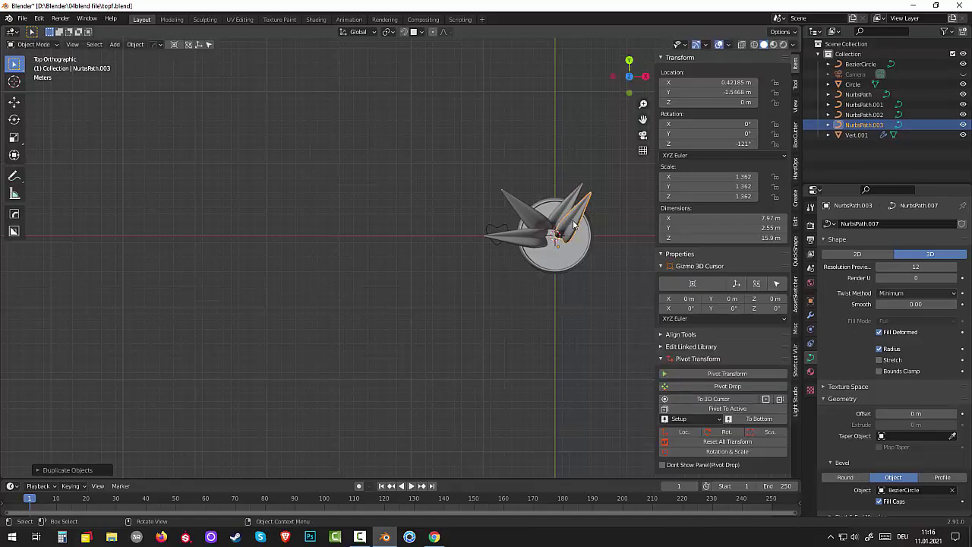
pyautogui.press('r')
pyautogui.click(575, 234)
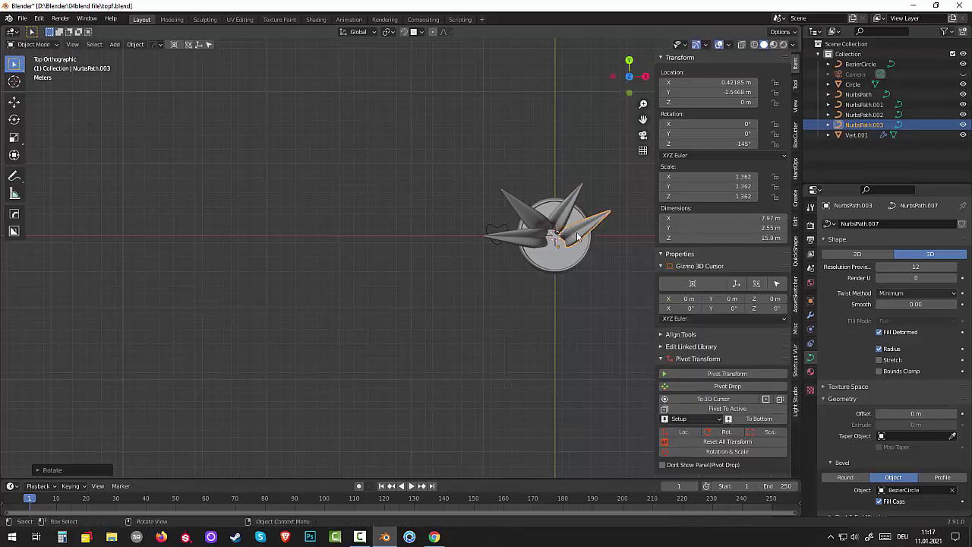
pyautogui.press('g')
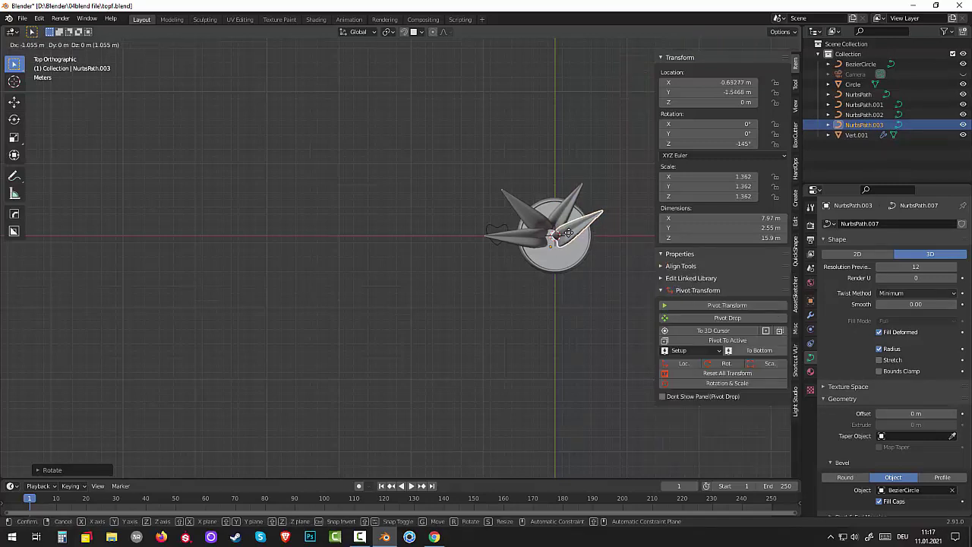
pyautogui.click(576, 247)
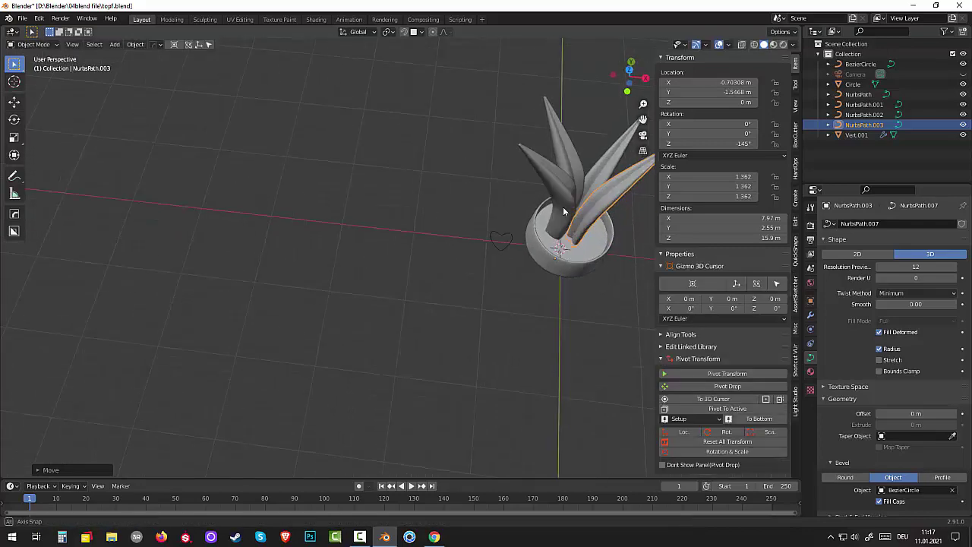
pyautogui.moveTo(575, 242)
pyautogui.mouseDown(button='middle')
pyautogui.moveTo(528, 155)
pyautogui.moveTo(538, 147)
pyautogui.moveTo(577, 196)
pyautogui.moveTo(543, 244)
pyautogui.mouseUp(button='middle')
pyautogui.scroll(-3, 528, 155)
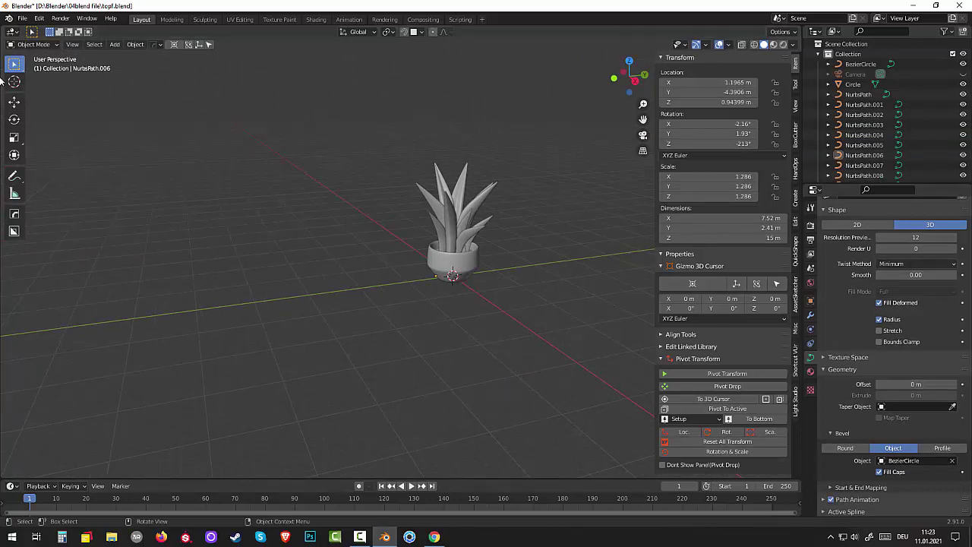
# Step: Nudge the NurbsPath.007 leaf to X 2.5988 m, Y 1.1381 m, then deselect it
pyautogui.moveTo(352, 197); pyautogui.dragTo(343, 263, button='middle')
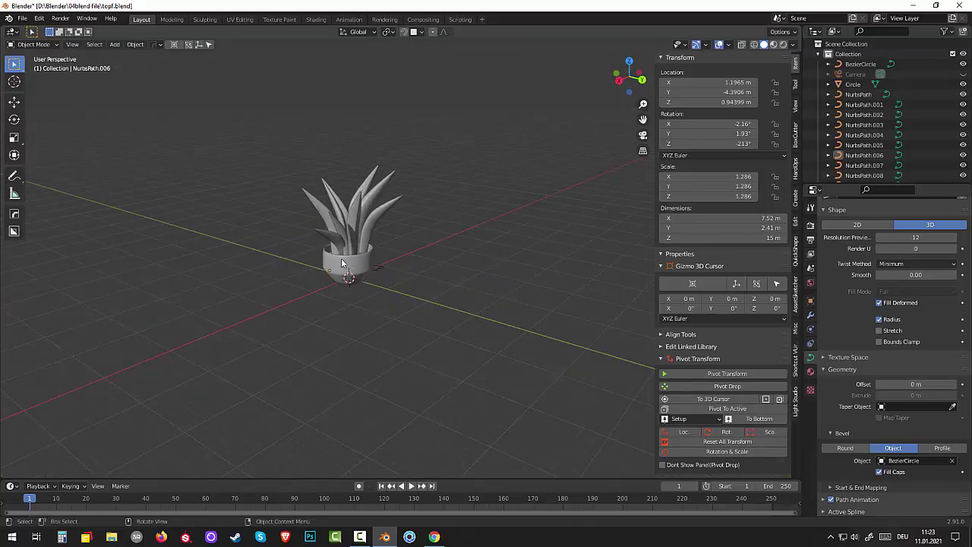
pyautogui.click(346, 255)
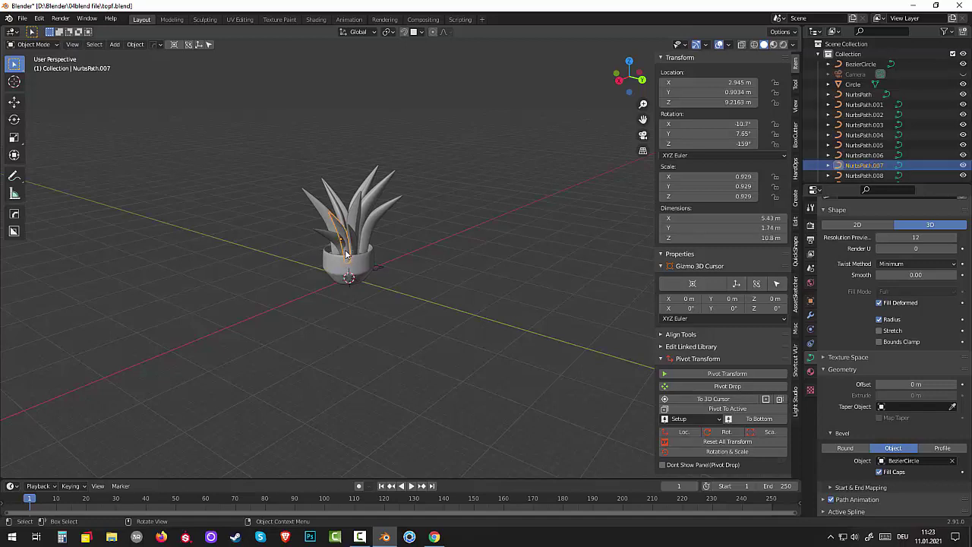
pyautogui.moveTo(346, 255); pyautogui.dragTo(351, 258)
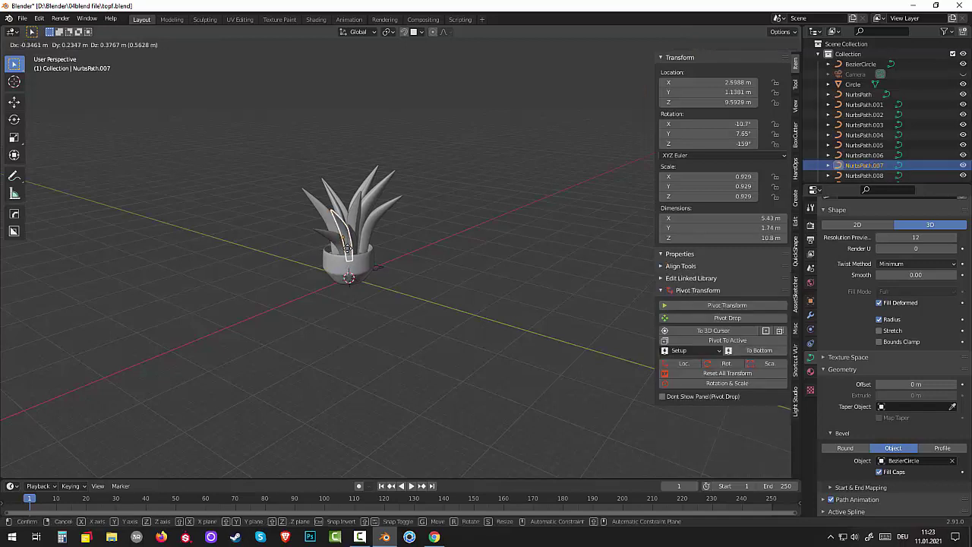
pyautogui.click(418, 353)
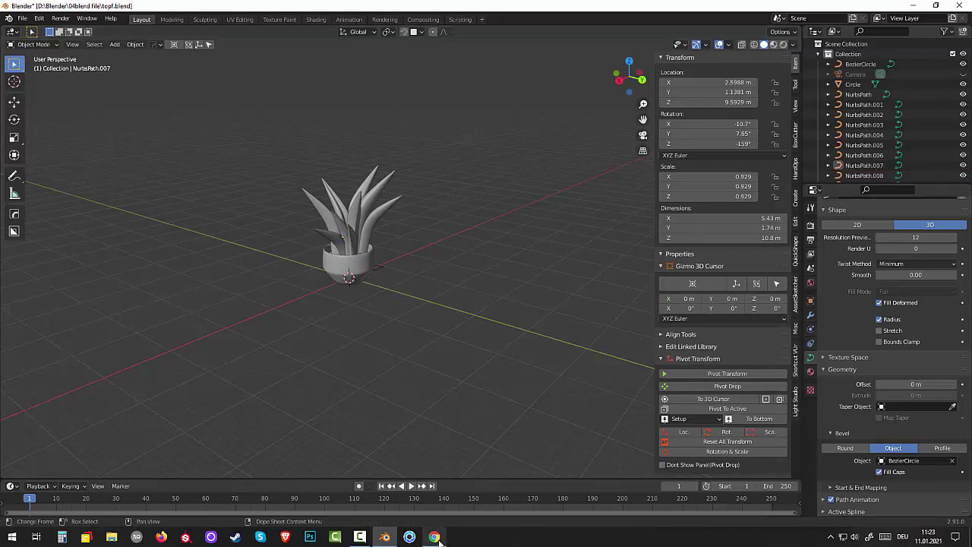
pyautogui.click(360, 537)
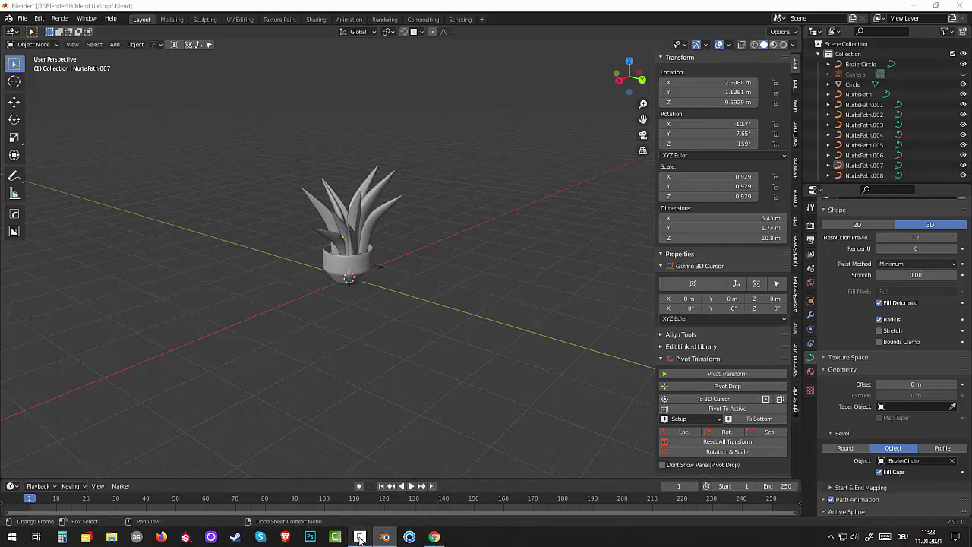